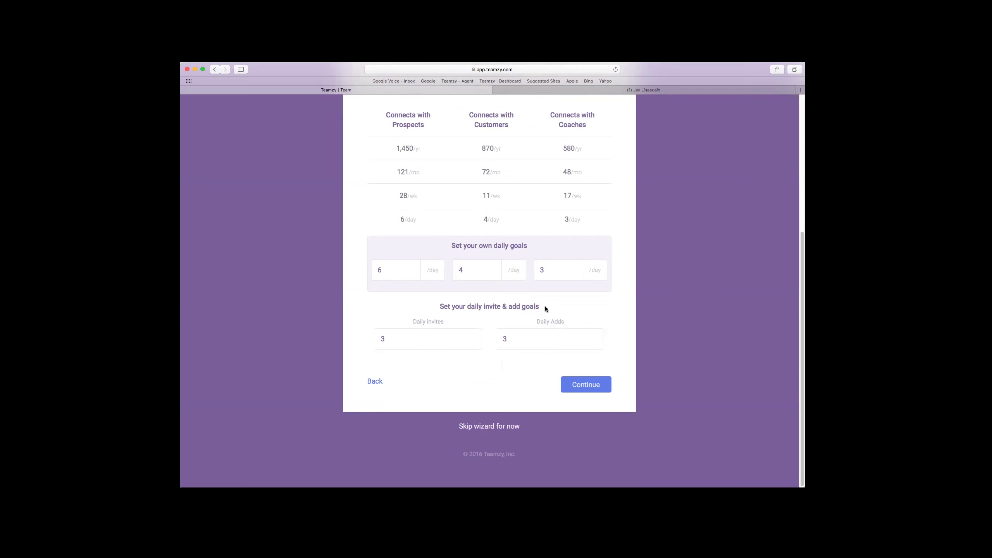
- Accept the daily connect, invite and add goals, and continue past the Finding your why introduction
{"action": "left_click", "coordinate": [588, 388]}
{"action": "scroll", "coordinate": [721, 355], "scroll_direction": "up", "scroll_amount": 2}
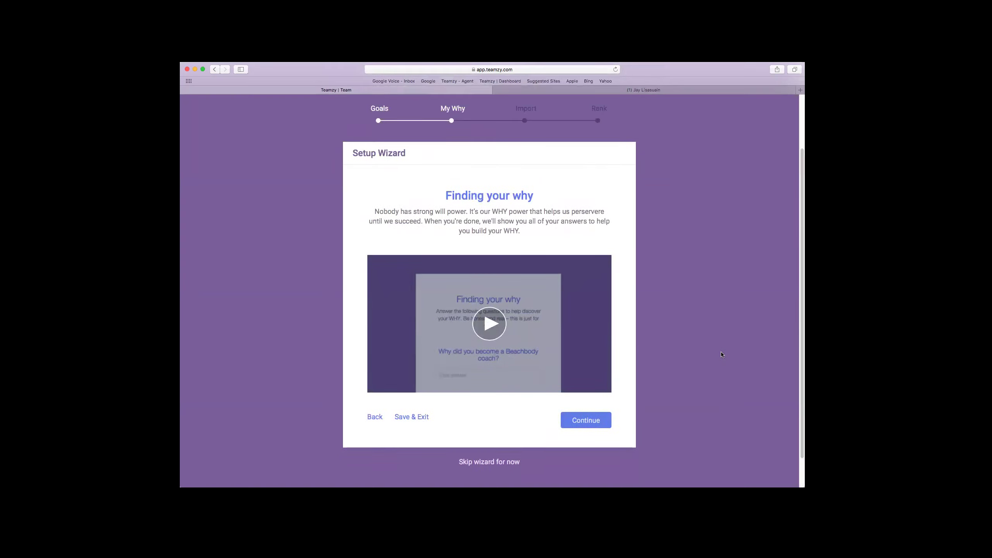
{"action": "scroll", "coordinate": [722, 353], "scroll_direction": "down", "scroll_amount": 2}
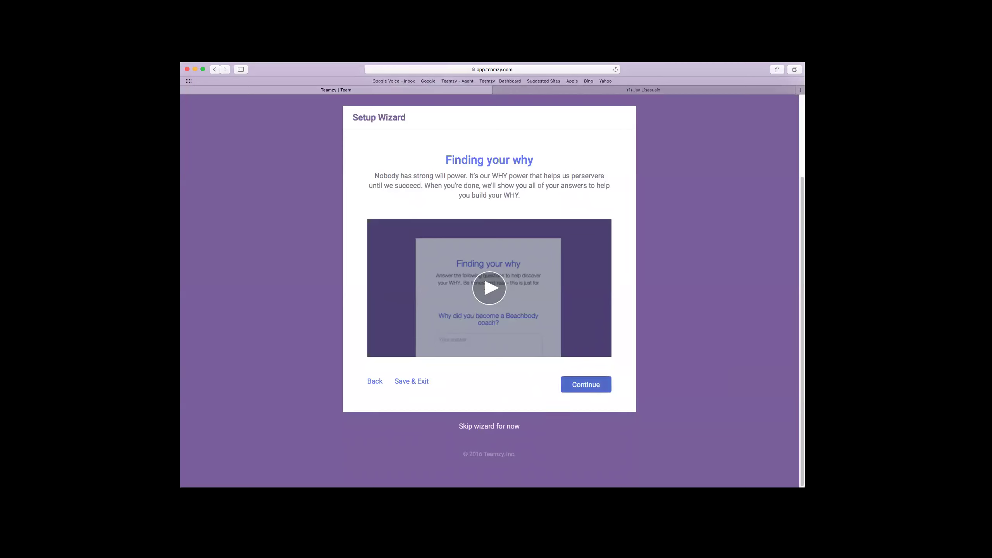
{"action": "left_click", "coordinate": [586, 384]}
- Look through the WHY questions and continue to the import section with all answers left blank
{"action": "scroll", "coordinate": [628, 166], "scroll_direction": "down", "scroll_amount": 5}
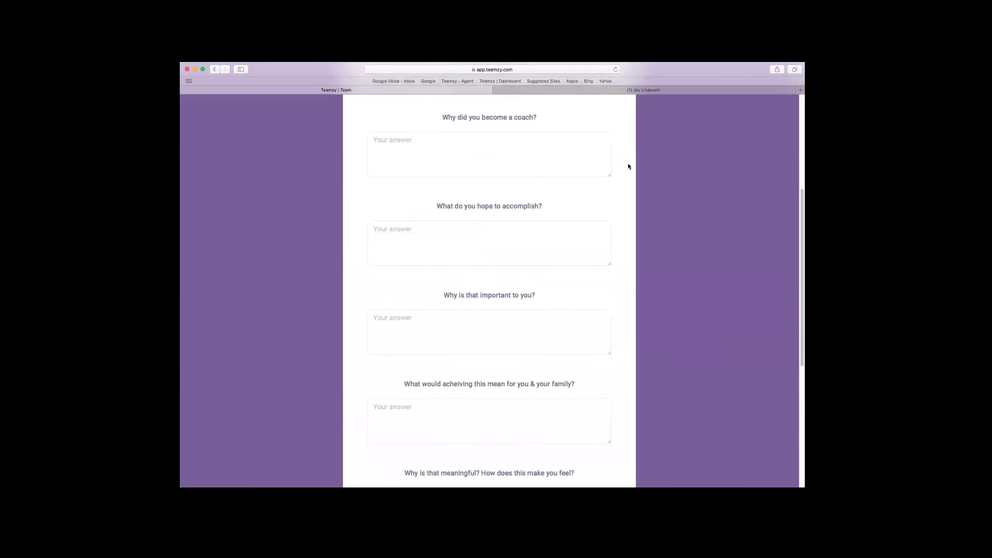
{"action": "scroll", "coordinate": [709, 335], "scroll_direction": "down", "scroll_amount": 6}
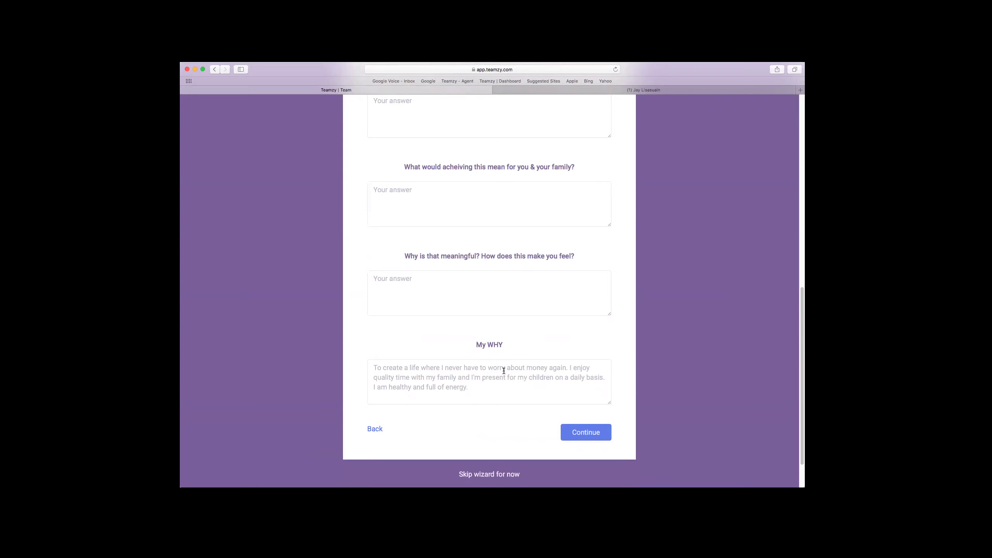
{"action": "left_click", "coordinate": [587, 433]}
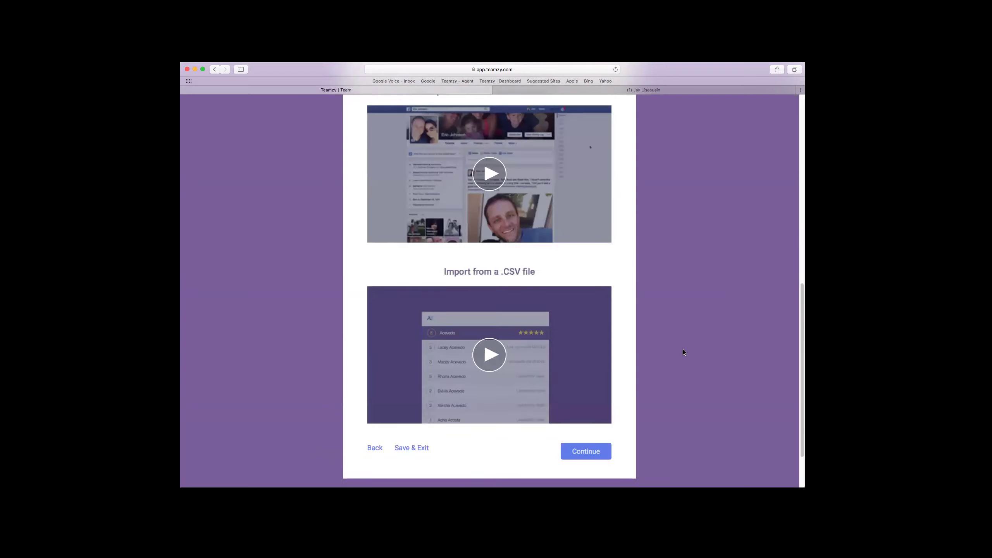
- Review the guides for importing contacts from Coach Online Office, Facebook and a CSV file
{"action": "scroll", "coordinate": [688, 352], "scroll_direction": "up", "scroll_amount": 4}
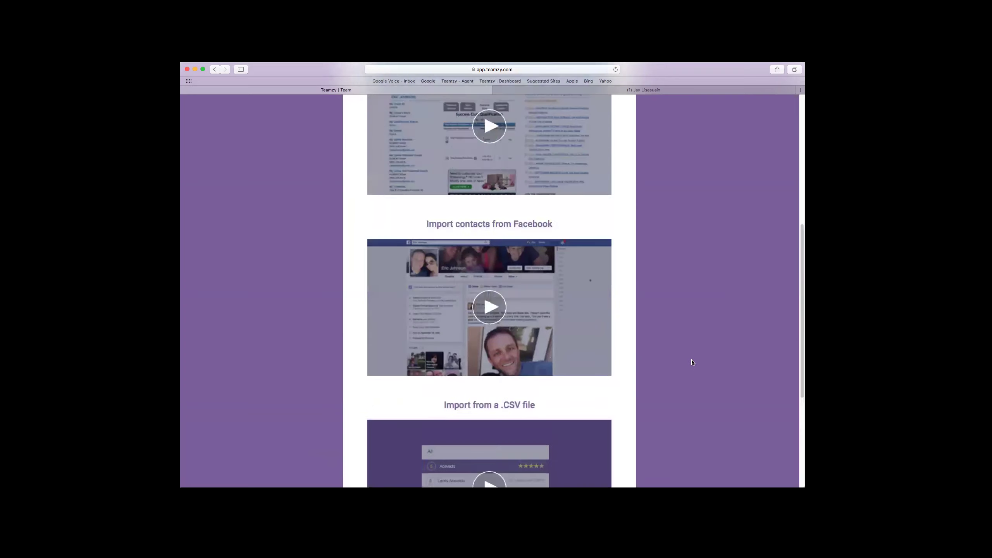
{"action": "scroll", "coordinate": [691, 363], "scroll_direction": "up", "scroll_amount": 3}
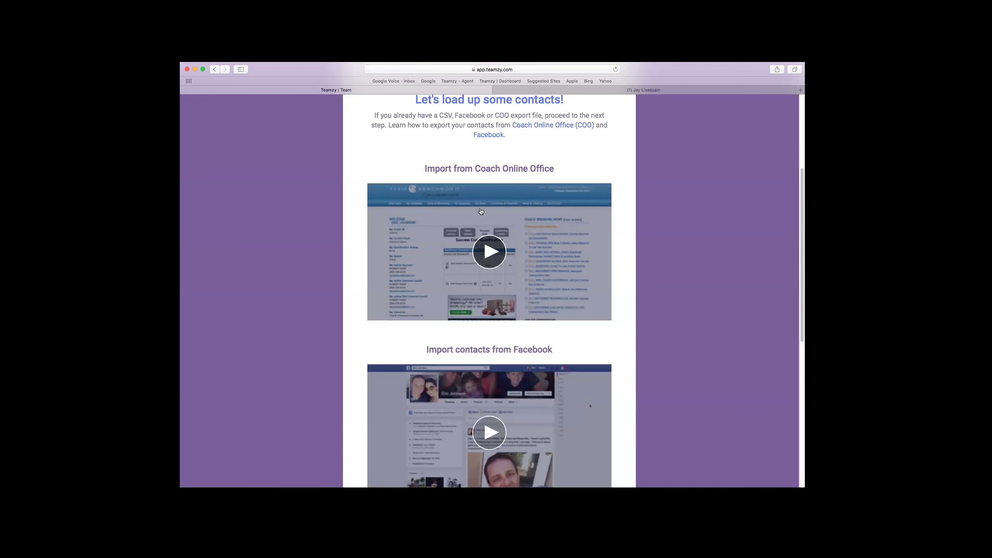
{"action": "scroll", "coordinate": [704, 205], "scroll_direction": "down", "scroll_amount": 3}
{"action": "scroll", "coordinate": [582, 166], "scroll_direction": "down", "scroll_amount": 5}
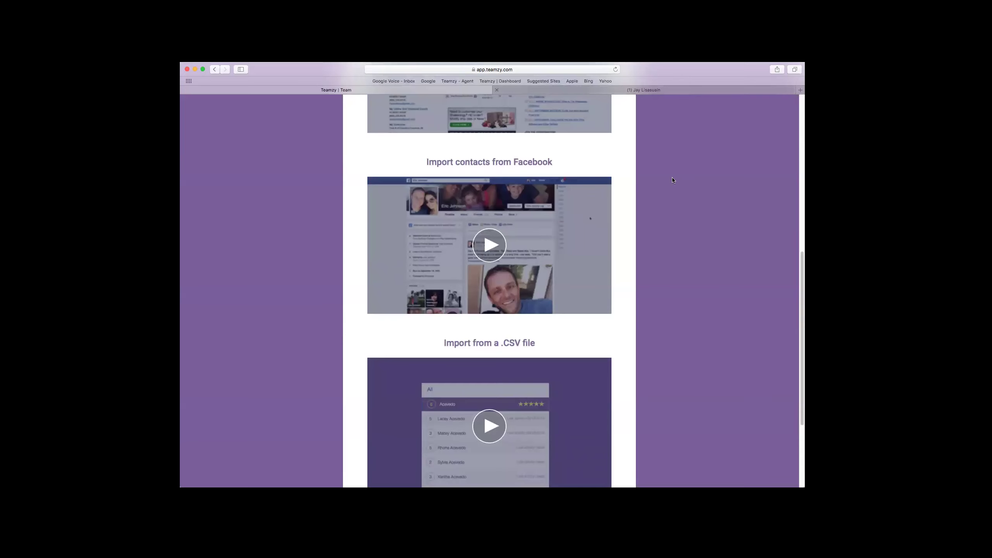
- Switch to Facebook and open the Download Your Information page from the account settings
{"action": "key", "text": "ctrl+Tab"}
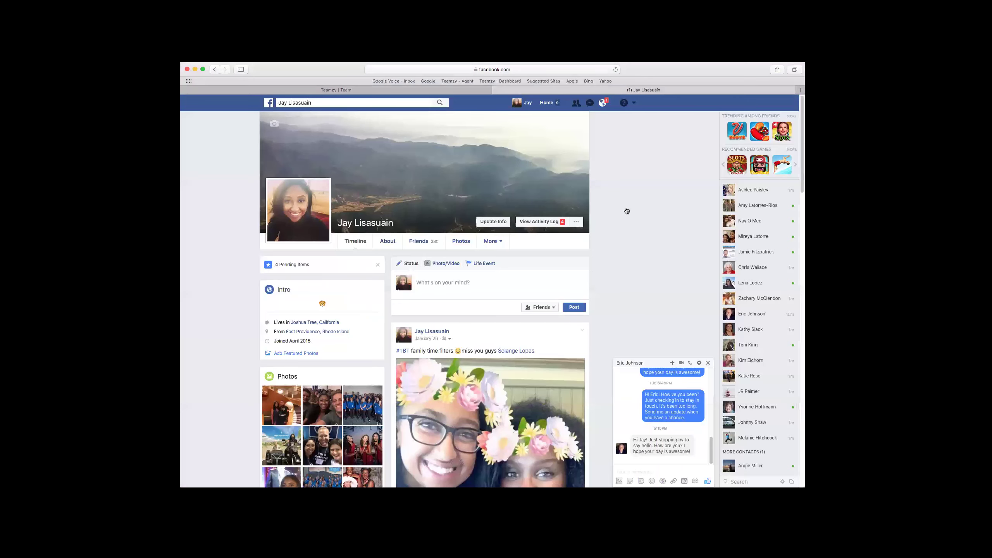
{"action": "left_click", "coordinate": [634, 103]}
{"action": "left_click", "coordinate": [627, 208]}
{"action": "left_click", "coordinate": [355, 243]}
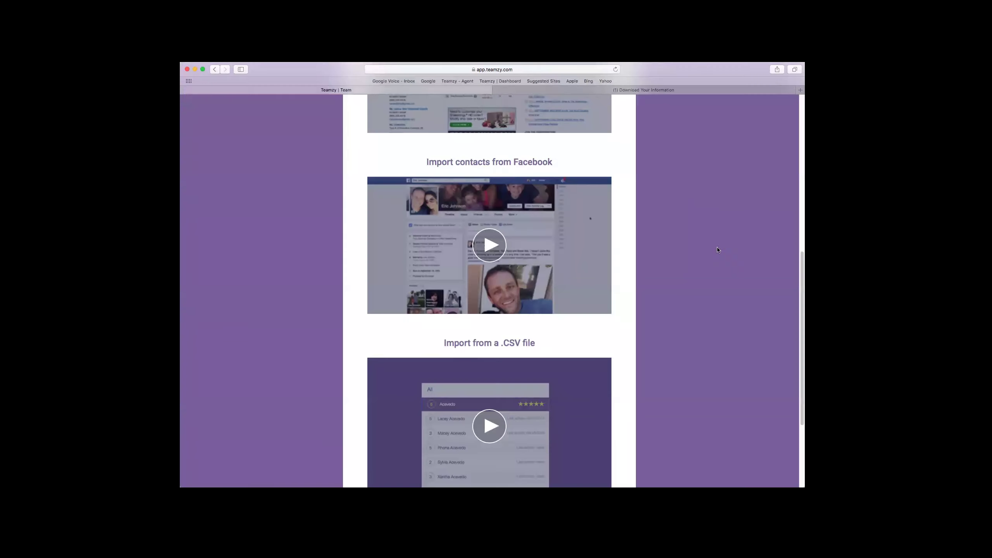
- Return to the Teamzy setup wizard and continue to the contact file upload
{"action": "scroll", "coordinate": [718, 250], "scroll_direction": "down", "scroll_amount": 2}
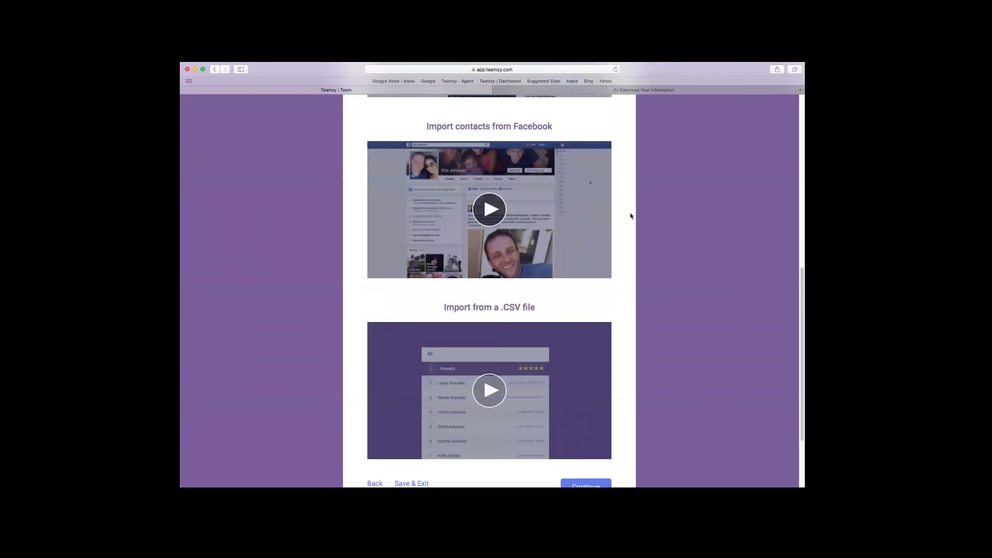
{"action": "scroll", "coordinate": [680, 239], "scroll_direction": "down", "scroll_amount": 3}
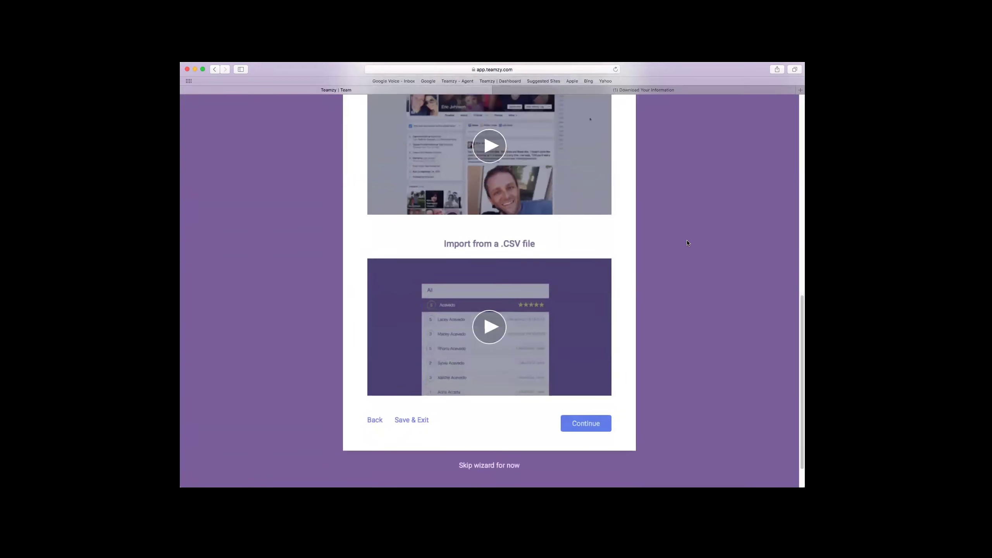
{"action": "scroll", "coordinate": [688, 243], "scroll_direction": "down", "scroll_amount": 2}
{"action": "left_click", "coordinate": [586, 384]}
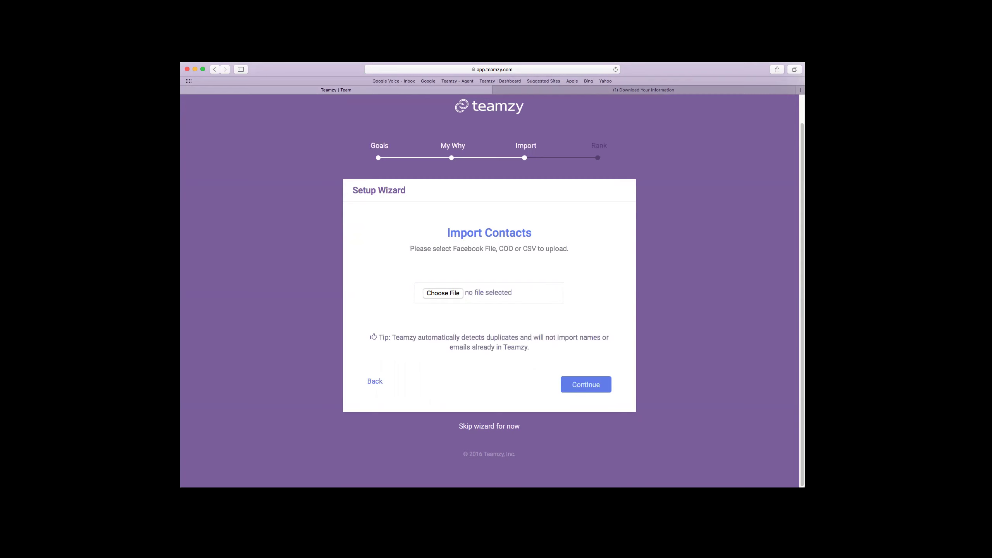
- Upload the importdemo CSV file from the Desktop as the contacts to import
{"action": "left_click", "coordinate": [451, 294]}
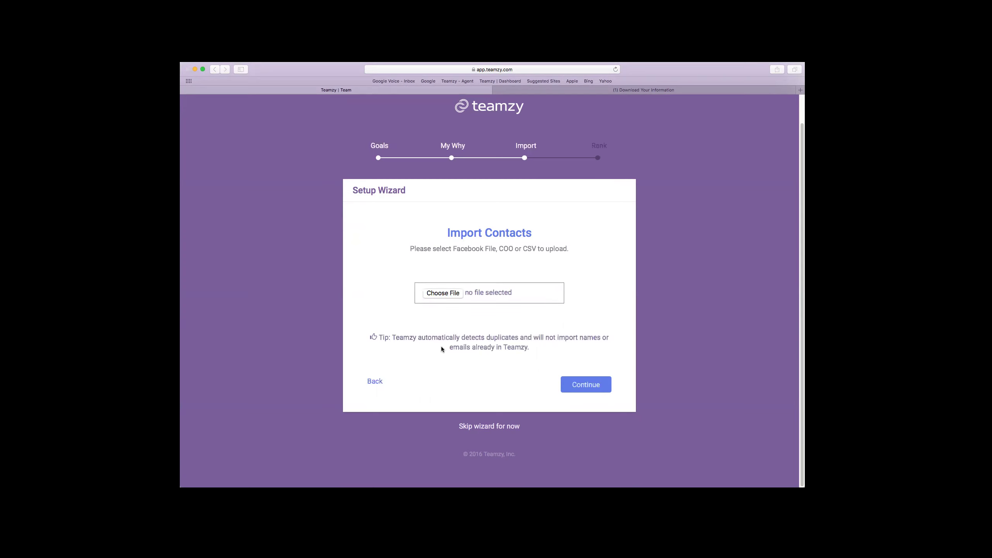
{"action": "left_click", "coordinate": [328, 149]}
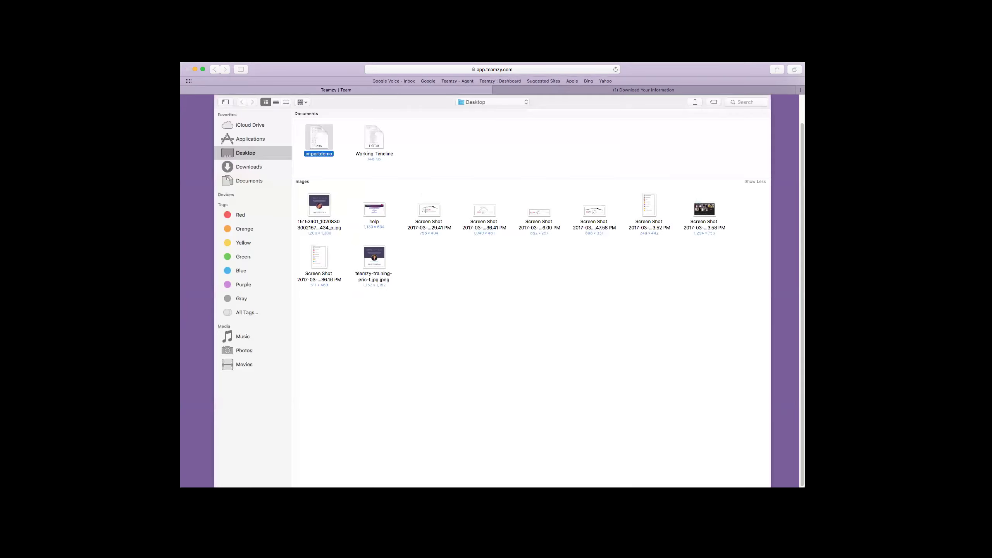
{"action": "key", "text": "Return"}
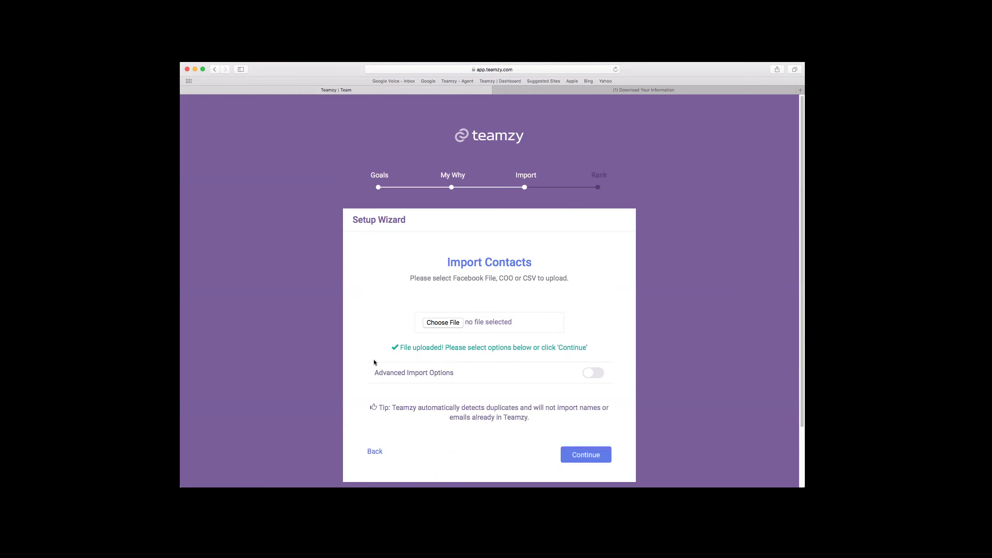
- Enable the advanced import options and add the tags facebook and cg3.6 to all contacts in the file
{"action": "scroll", "coordinate": [686, 364], "scroll_direction": "down", "scroll_amount": 3}
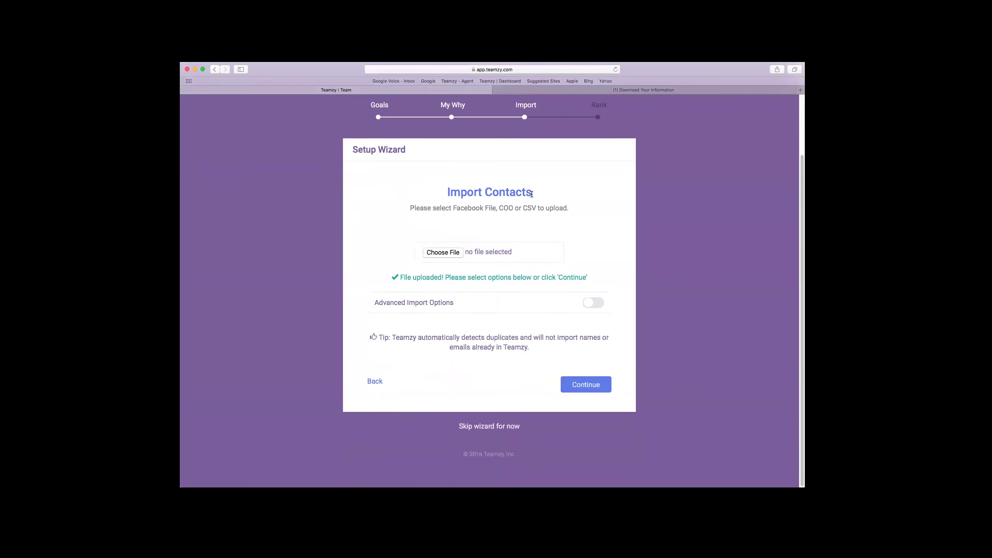
{"action": "left_click", "coordinate": [594, 303]}
{"action": "scroll", "coordinate": [619, 285], "scroll_direction": "down", "scroll_amount": 3}
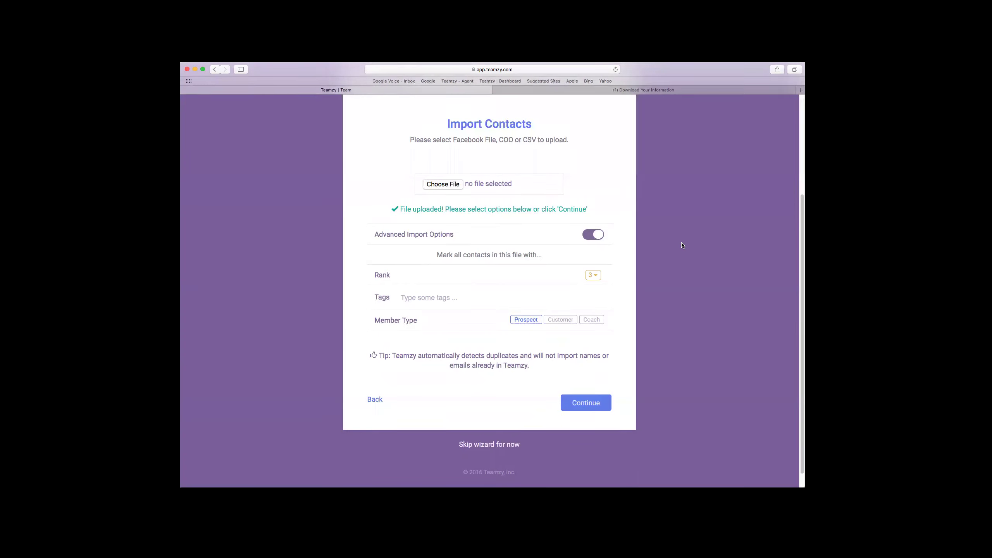
{"action": "left_click", "coordinate": [448, 288]}
{"action": "type", "text": "facebook"}
{"action": "key", "text": "Return"}
{"action": "type", "text": "cg3.6"}
{"action": "key", "text": "Return"}
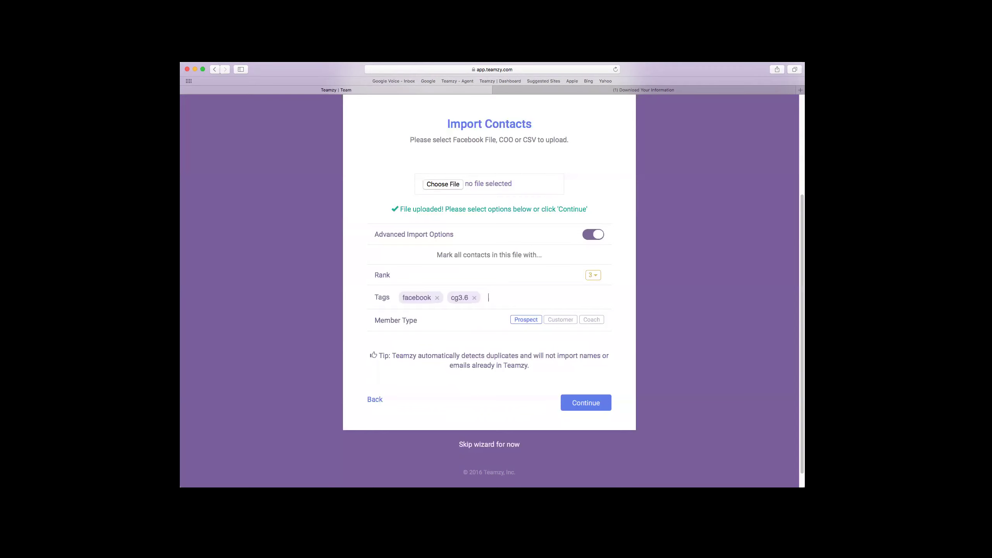
- Remove the cg3.6 tag and run the import with the automatic column mapping
{"action": "left_click", "coordinate": [474, 298]}
{"action": "left_click", "coordinate": [586, 403]}
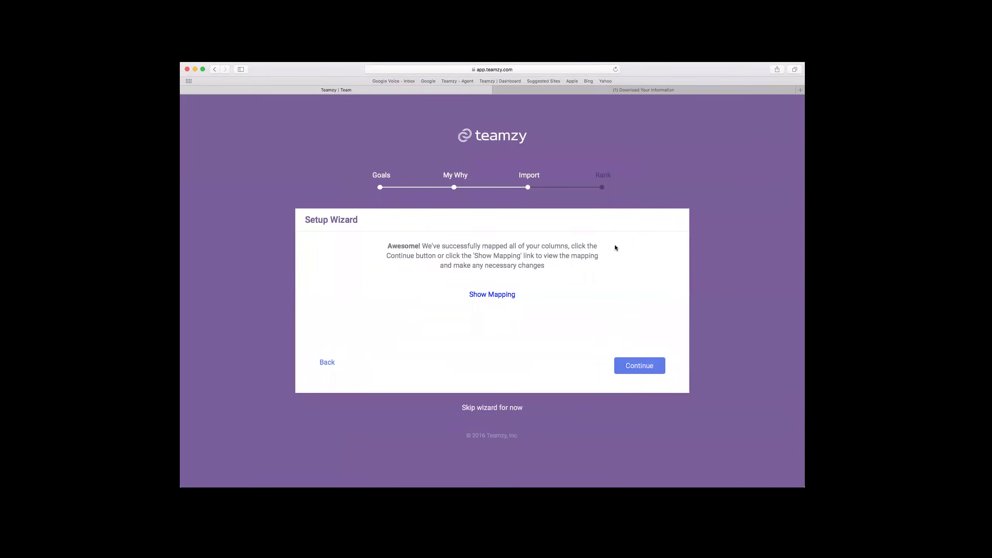
{"action": "left_click", "coordinate": [639, 365]}
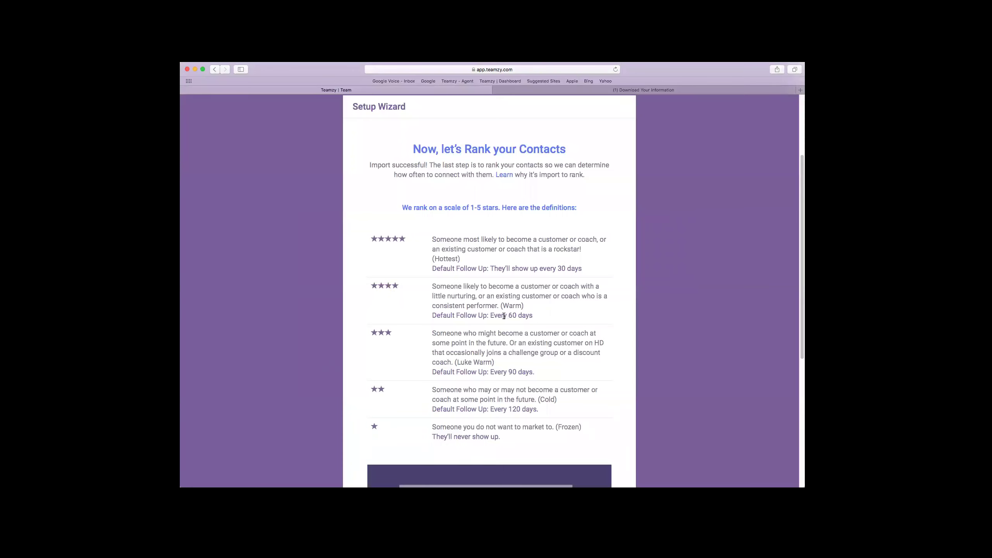
- Review the one-to-five-star rank definitions and proceed to ranking the imported contacts
{"action": "scroll", "coordinate": [630, 320], "scroll_direction": "down", "scroll_amount": 3}
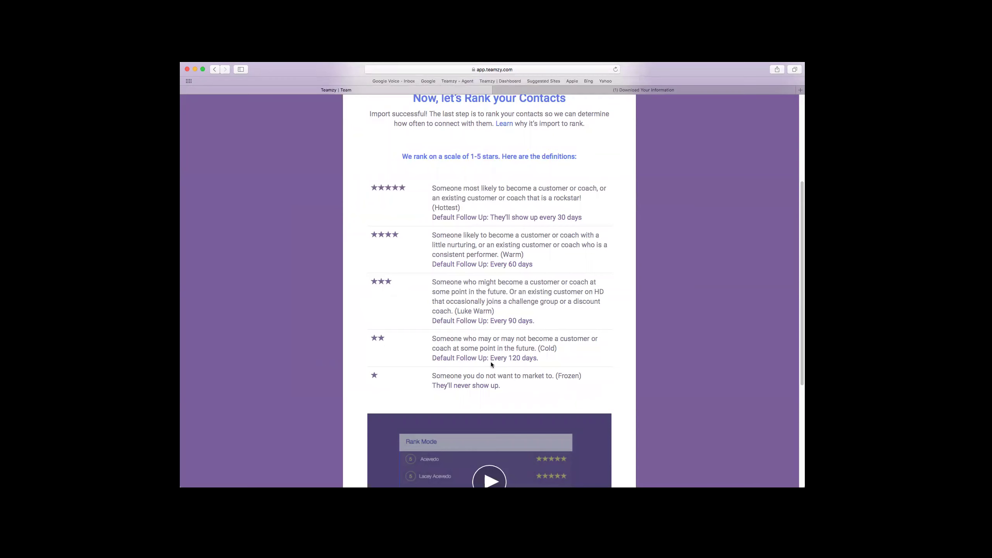
{"action": "scroll", "coordinate": [579, 368], "scroll_direction": "down", "scroll_amount": 1}
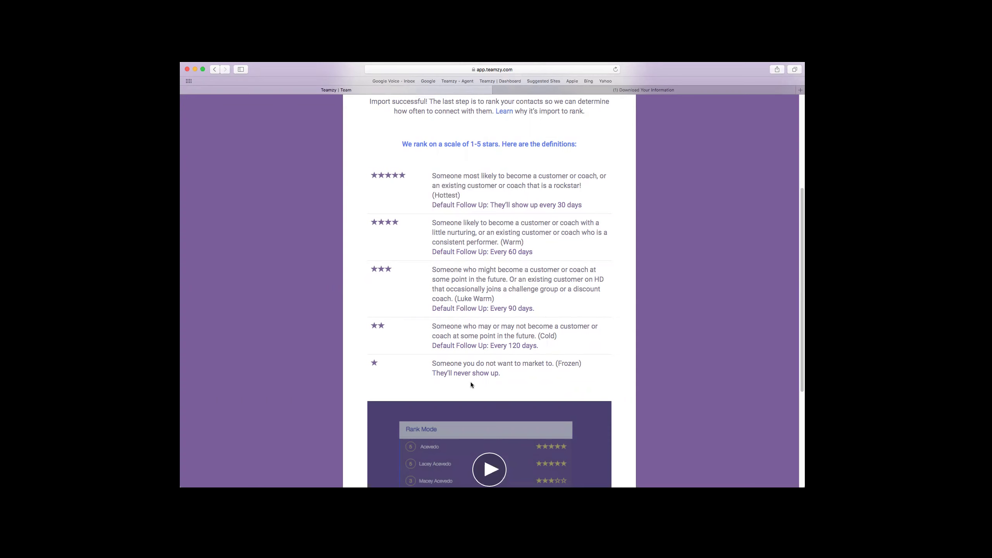
{"action": "scroll", "coordinate": [471, 382], "scroll_direction": "down", "scroll_amount": 5}
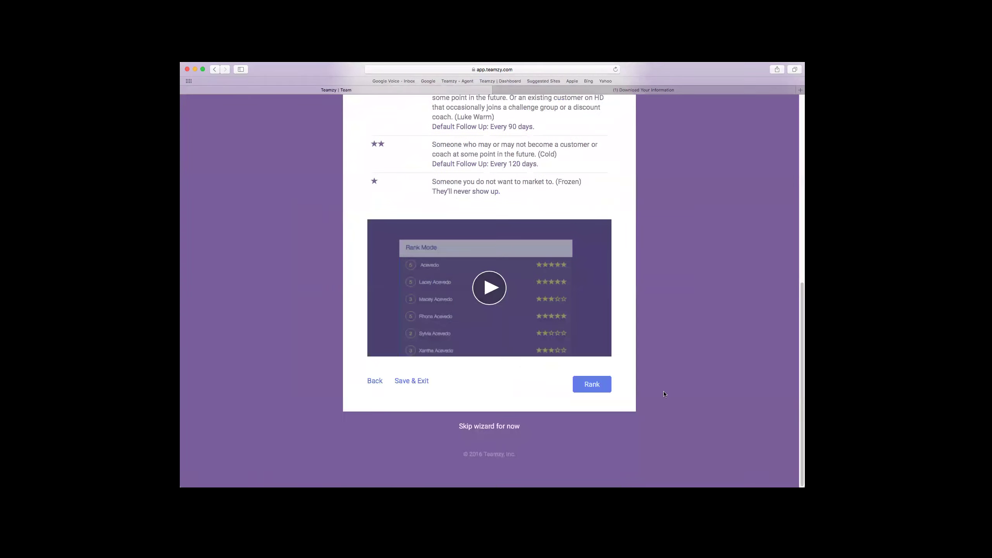
{"action": "left_click", "coordinate": [594, 385]}
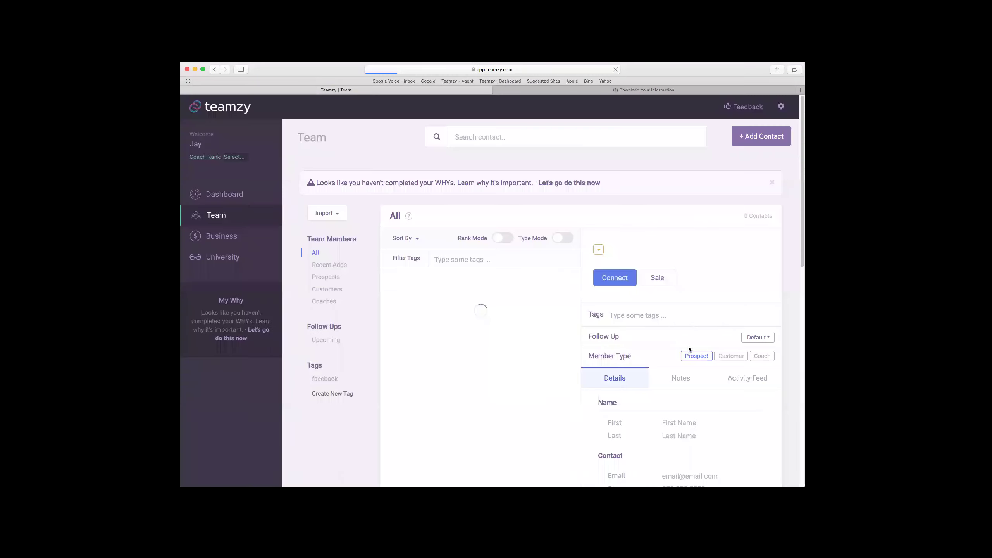
- Rank the first contact in the list five stars and the sixth and eighth contacts four stars
{"action": "scroll", "coordinate": [689, 349], "scroll_direction": "down", "scroll_amount": 2}
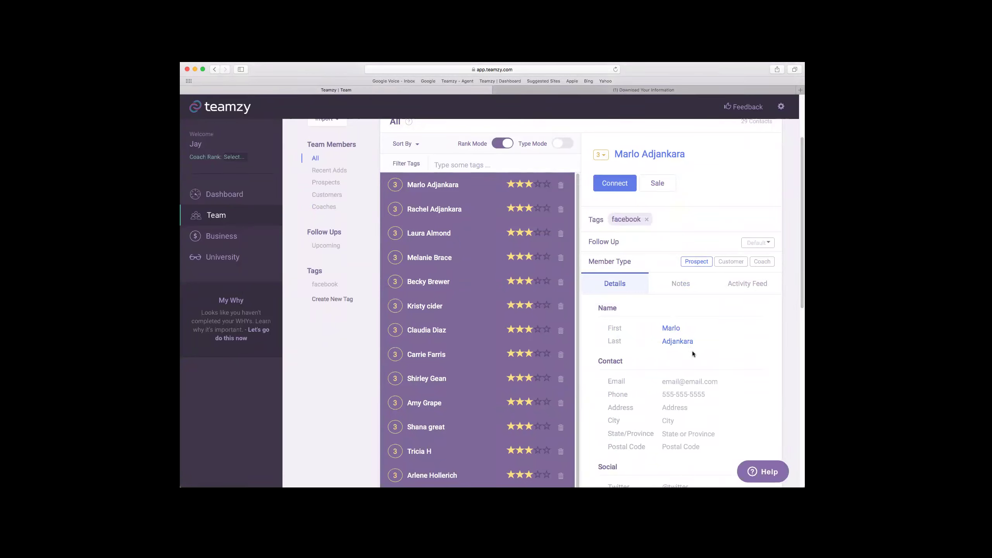
{"action": "left_click", "coordinate": [547, 185]}
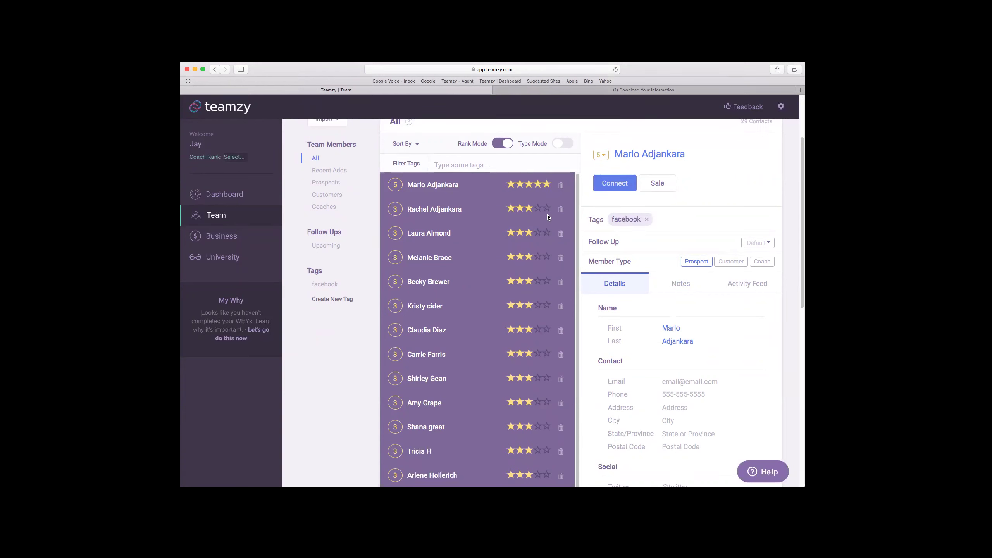
{"action": "scroll", "coordinate": [547, 270], "scroll_direction": "down", "scroll_amount": 2}
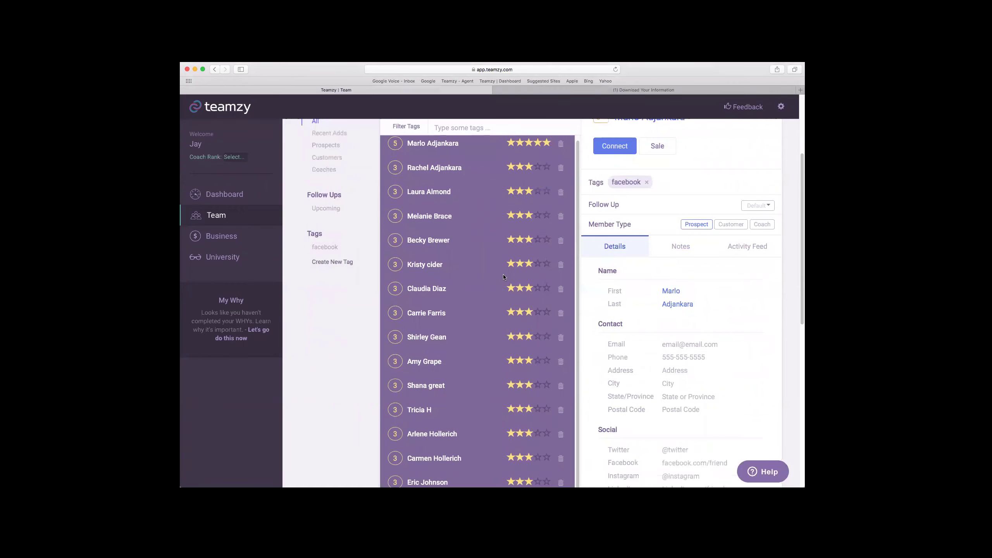
{"action": "left_click", "coordinate": [539, 264]}
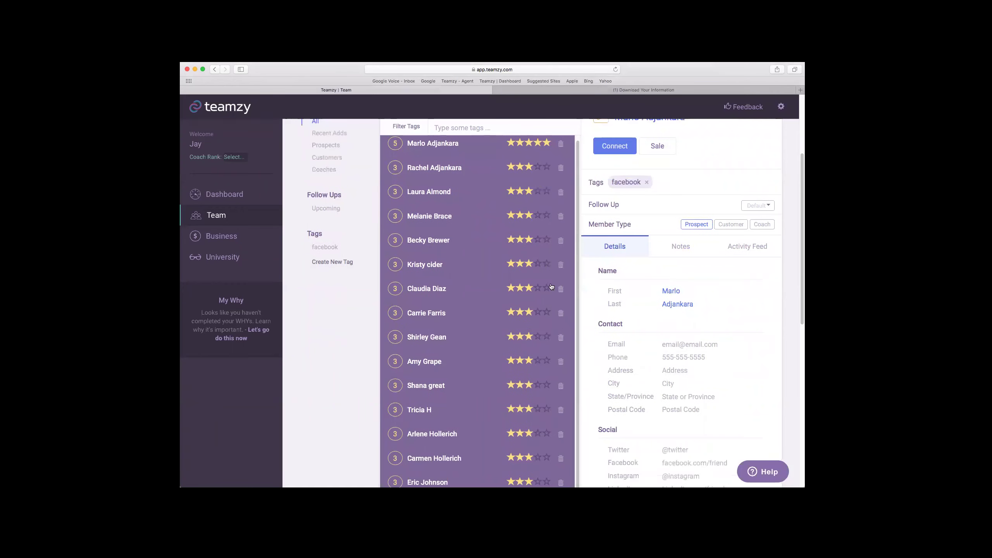
{"action": "left_click", "coordinate": [540, 314]}
- Rank the fifteenth and seventeenth contacts in the list five stars
{"action": "scroll", "coordinate": [538, 325], "scroll_direction": "down", "scroll_amount": 3}
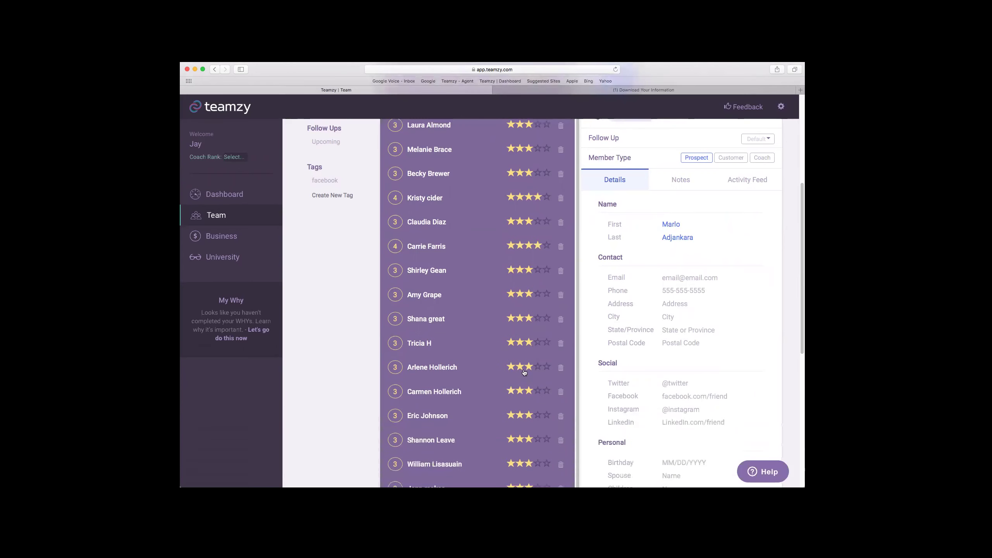
{"action": "scroll", "coordinate": [525, 373], "scroll_direction": "down", "scroll_amount": 2}
{"action": "left_click", "coordinate": [547, 381]}
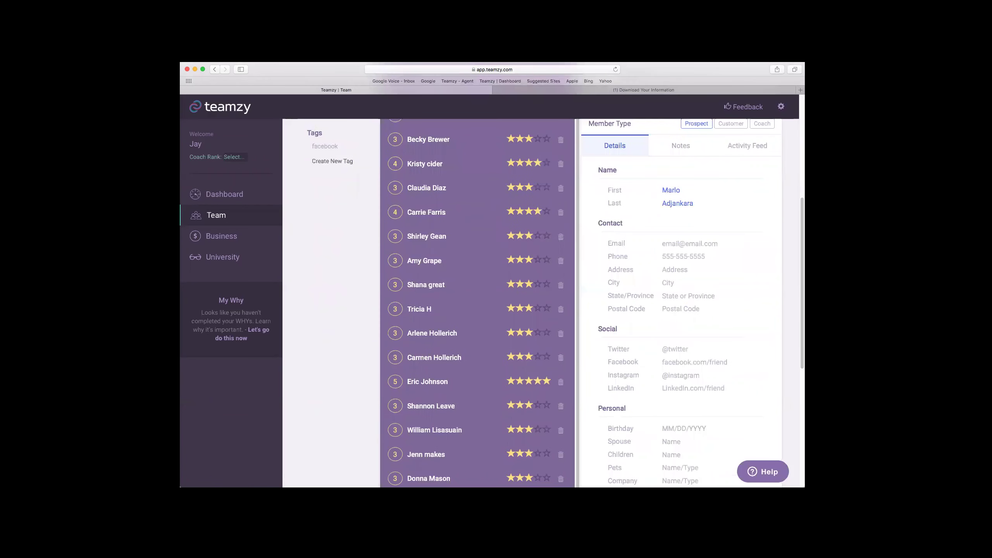
{"action": "left_click", "coordinate": [547, 430]}
- Fill in the e-mail address in the contact details of the first contact in the list
{"action": "scroll", "coordinate": [493, 301], "scroll_direction": "up", "scroll_amount": 3}
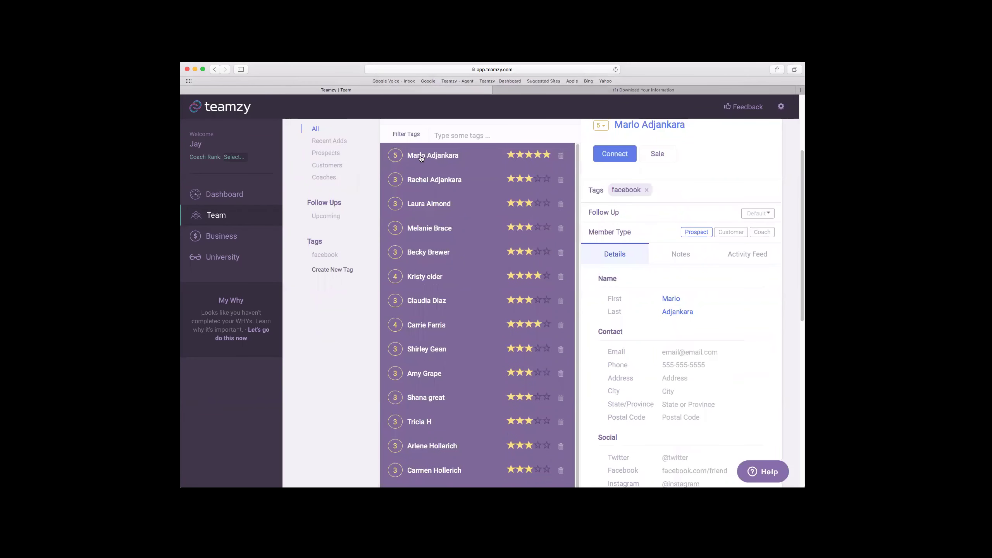
{"action": "left_click", "coordinate": [679, 356]}
{"action": "type", "text": "marlo"}
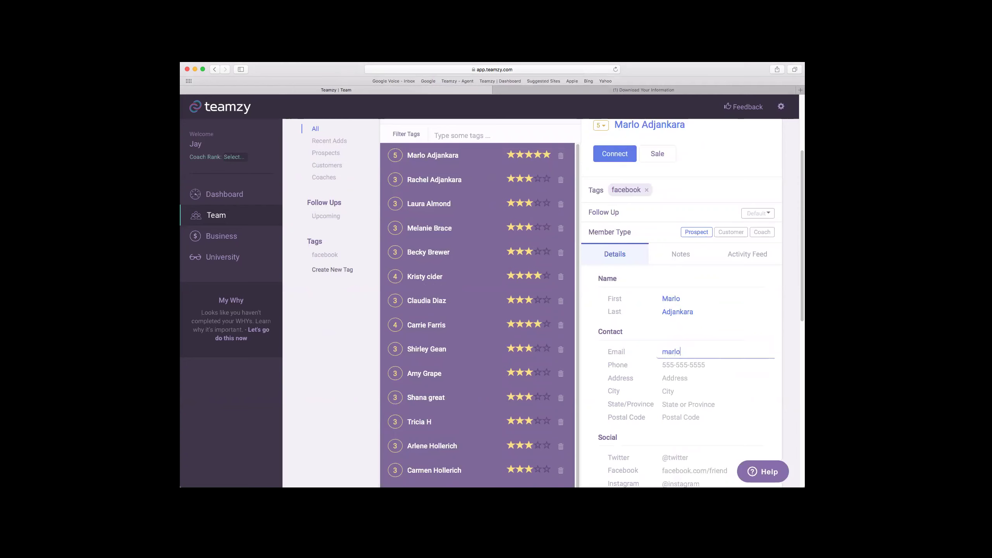
{"action": "type", "text": "123.com"}
{"action": "left_click", "coordinate": [717, 380]}
{"action": "left_click", "coordinate": [445, 158]}
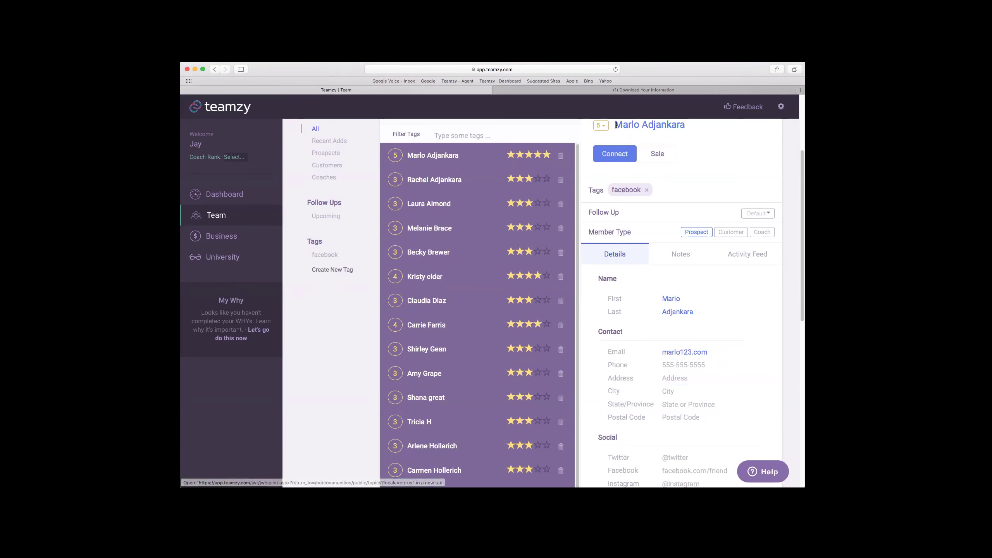
{"action": "scroll", "coordinate": [679, 371], "scroll_direction": "down", "scroll_amount": 1}
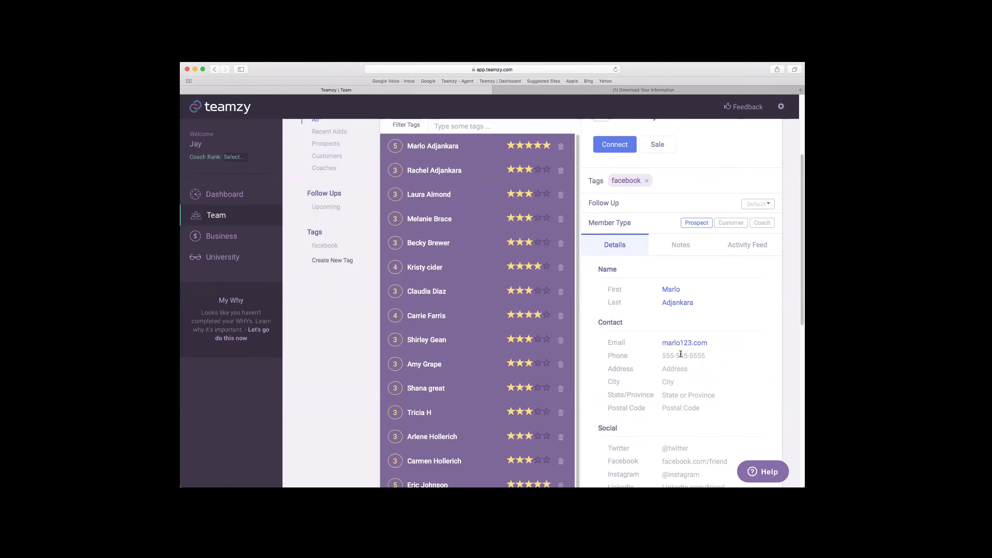
- Fill in the phone number in the contact details of the first contact in the list
{"action": "left_click", "coordinate": [705, 354]}
{"action": "type", "text": "123."}
{"action": "type", "text": "-4567"}
{"action": "left_click", "coordinate": [693, 377]}
- View the first contact's notes and activity feed
{"action": "scroll", "coordinate": [729, 177], "scroll_direction": "down", "scroll_amount": 3}
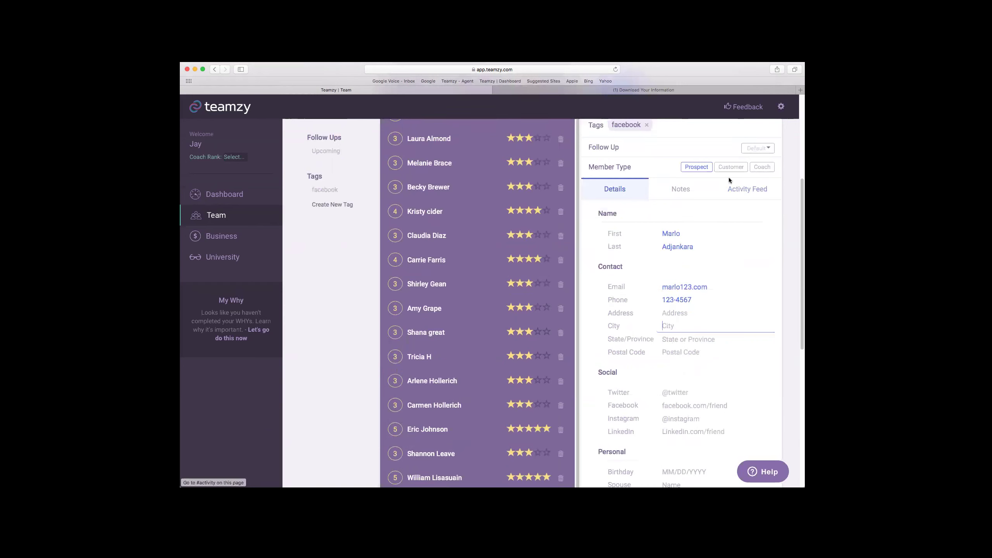
{"action": "left_click", "coordinate": [681, 189]}
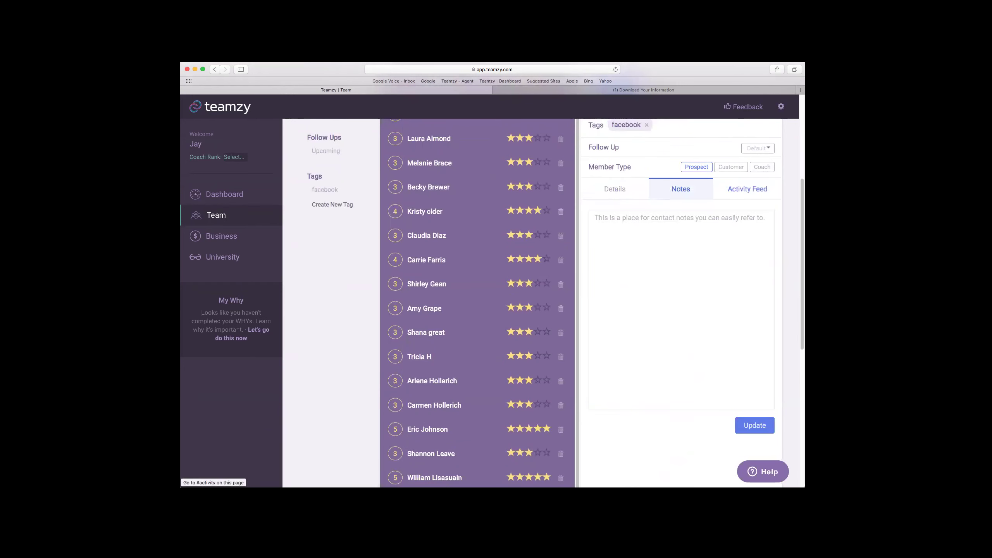
{"action": "left_click", "coordinate": [747, 189]}
{"action": "scroll", "coordinate": [747, 189], "scroll_direction": "up", "scroll_amount": 3}
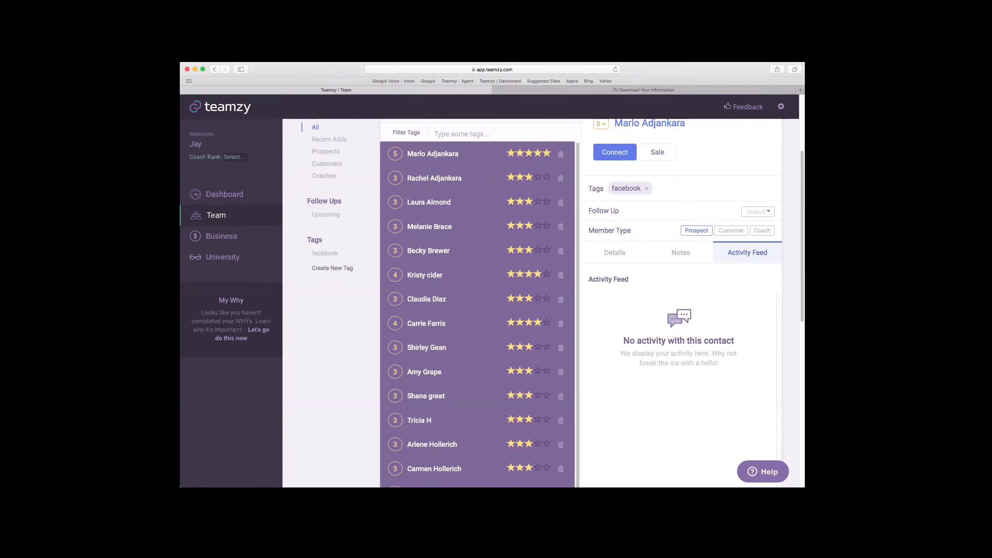
{"action": "scroll", "coordinate": [762, 286], "scroll_direction": "up", "scroll_amount": 3}
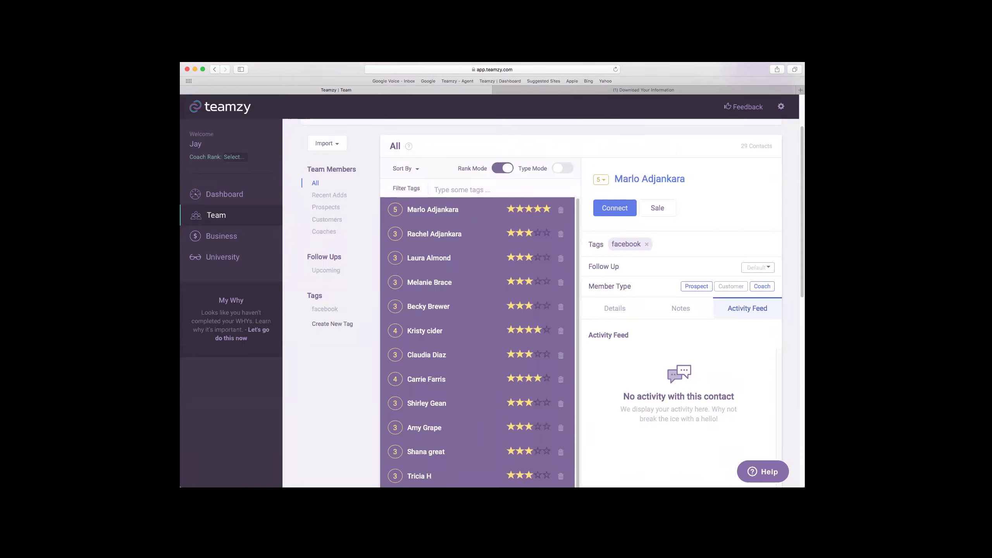
- Turn on Type Mode and set the third through sixth contacts in the list to Customer
{"action": "left_click", "coordinate": [559, 169]}
{"action": "scroll", "coordinate": [625, 223], "scroll_direction": "down", "scroll_amount": 1}
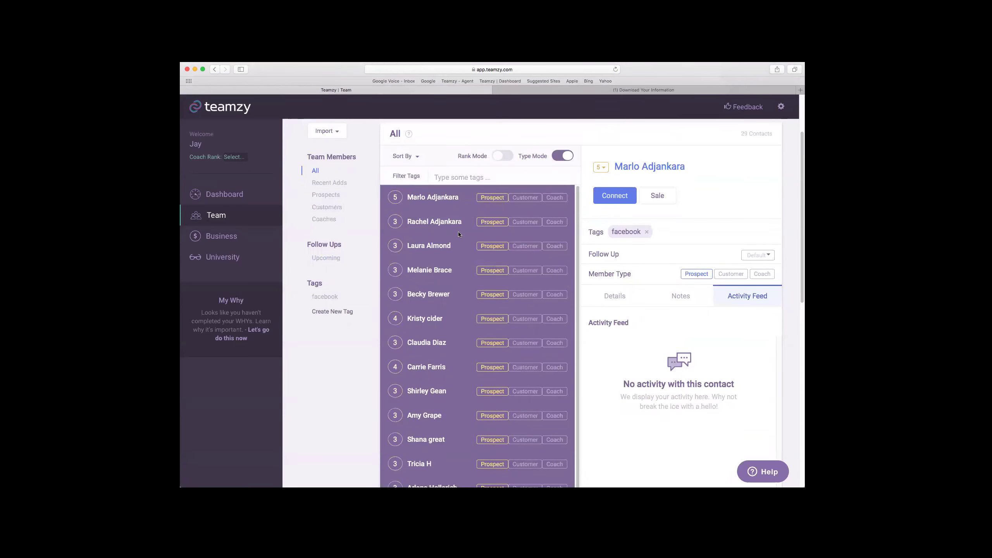
{"action": "left_click", "coordinate": [525, 245]}
{"action": "left_click", "coordinate": [525, 270]}
{"action": "left_click", "coordinate": [524, 294]}
{"action": "left_click", "coordinate": [525, 319]}
- Set the member type of the seventh through eleventh contacts in the list to Coach
{"action": "left_click", "coordinate": [555, 343]}
{"action": "left_click", "coordinate": [554, 368]}
{"action": "left_click", "coordinate": [555, 392]}
{"action": "left_click", "coordinate": [554, 416]}
{"action": "left_click", "coordinate": [555, 439]}
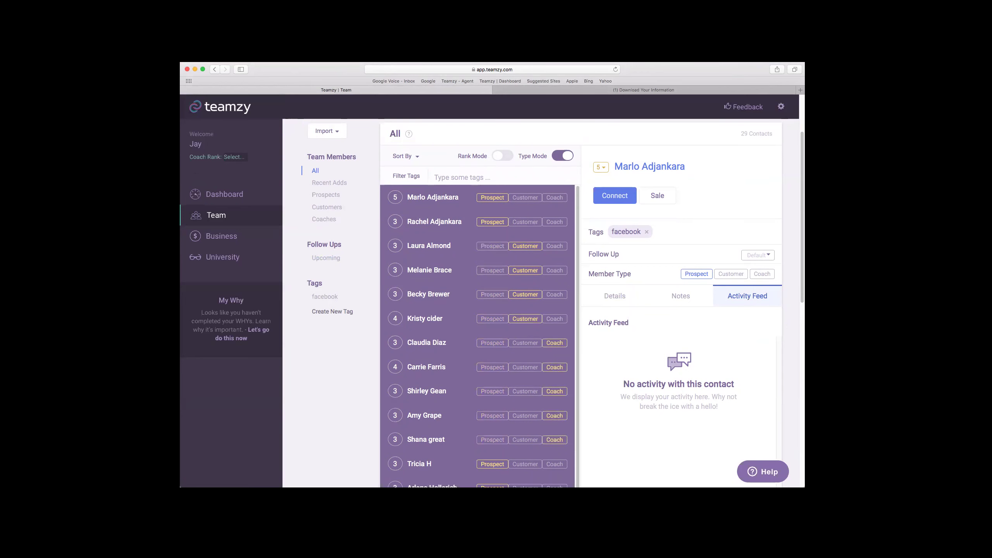
- Look over the Team page and the dashboard's daily connect goals for prospects, customers and coaches
{"action": "scroll", "coordinate": [438, 188], "scroll_direction": "up", "scroll_amount": 3}
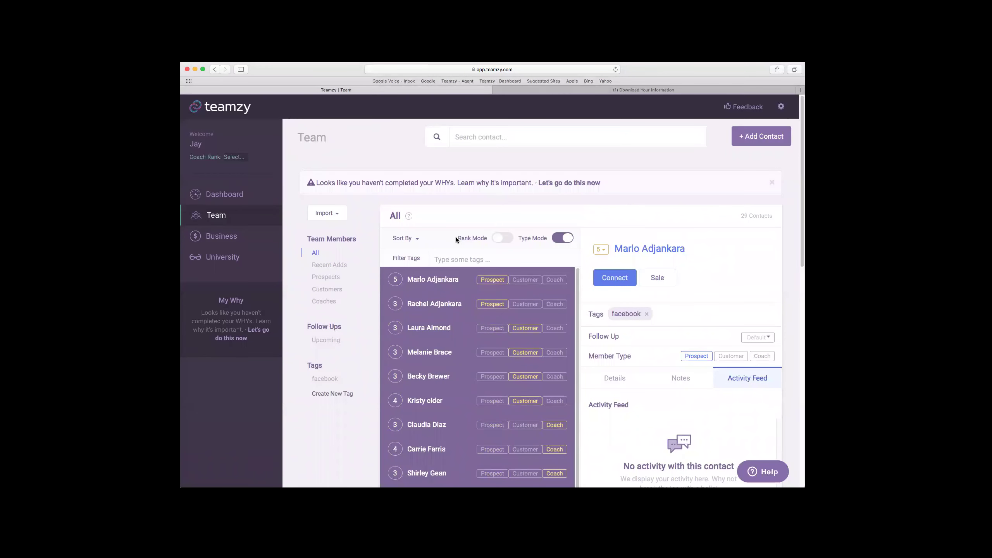
{"action": "scroll", "coordinate": [709, 149], "scroll_direction": "down", "scroll_amount": 2}
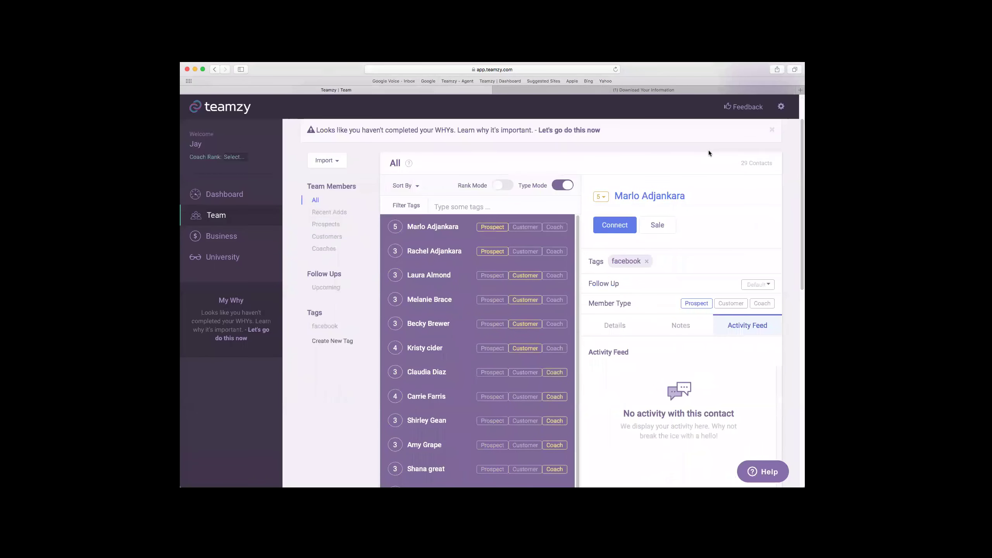
{"action": "scroll", "coordinate": [709, 152], "scroll_direction": "up", "scroll_amount": 2}
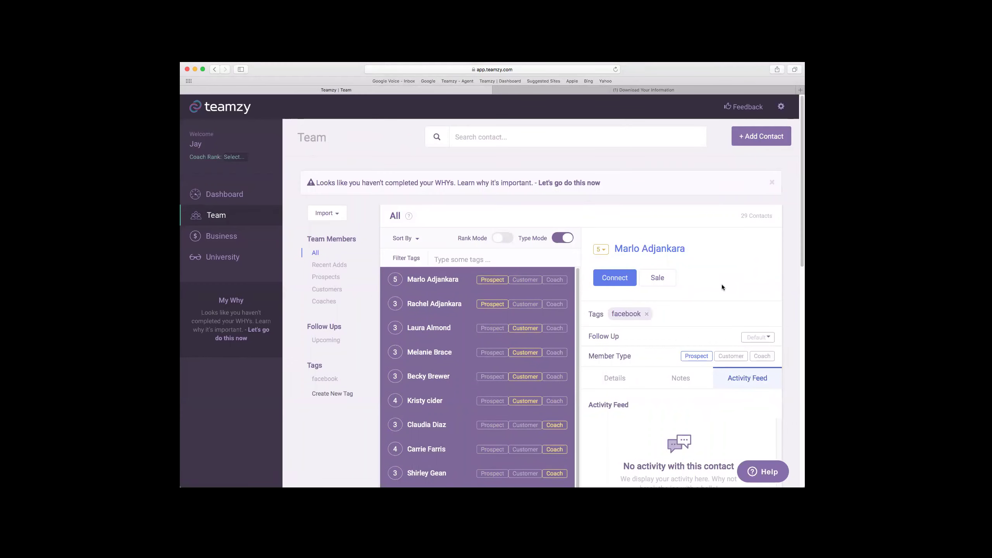
{"action": "left_click", "coordinate": [235, 195]}
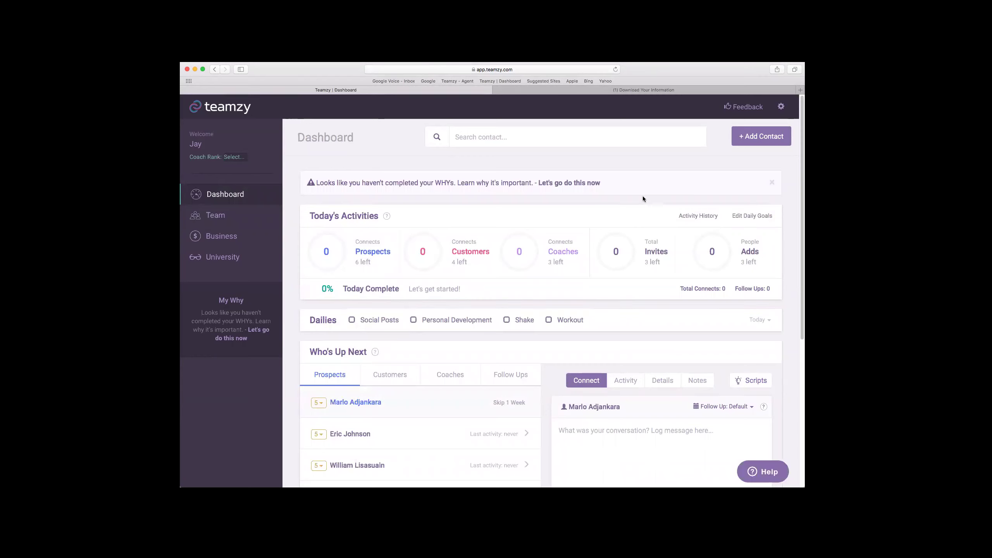
{"action": "mouse_move", "coordinate": [641, 277]}
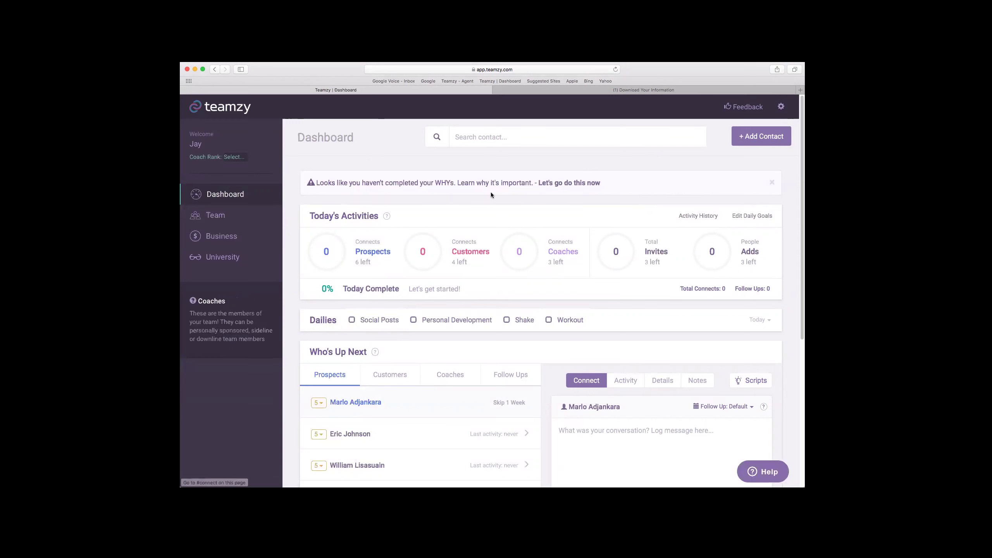
- Return to the Team page, turn on Rank Mode and delete the second contact in the list
{"action": "left_click", "coordinate": [252, 216]}
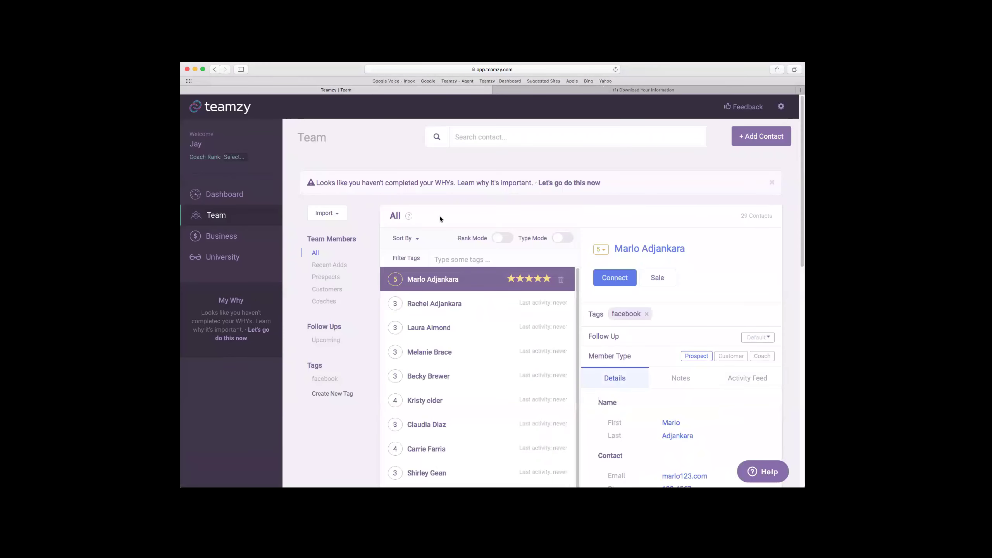
{"action": "scroll", "coordinate": [515, 226], "scroll_direction": "down", "scroll_amount": 1}
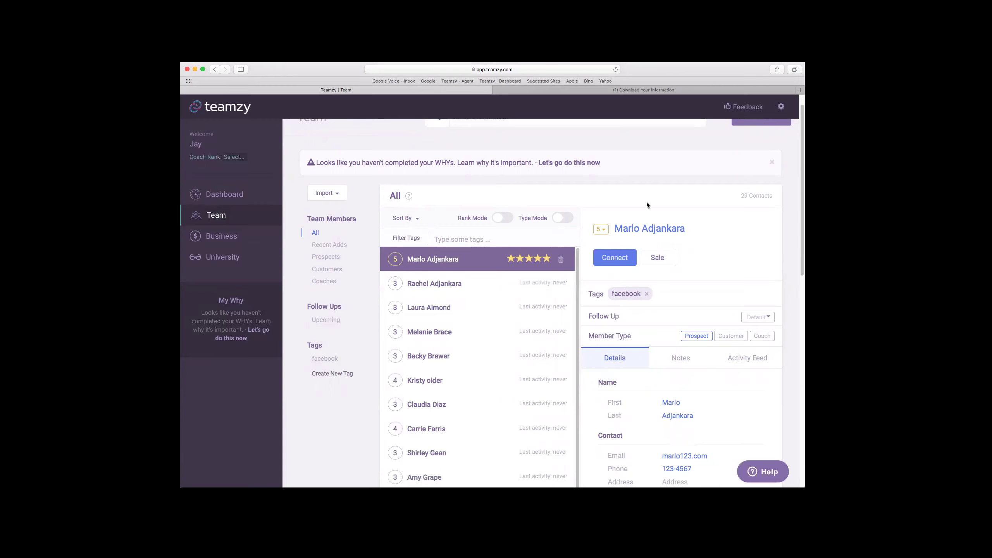
{"action": "scroll", "coordinate": [645, 204], "scroll_direction": "down", "scroll_amount": 2}
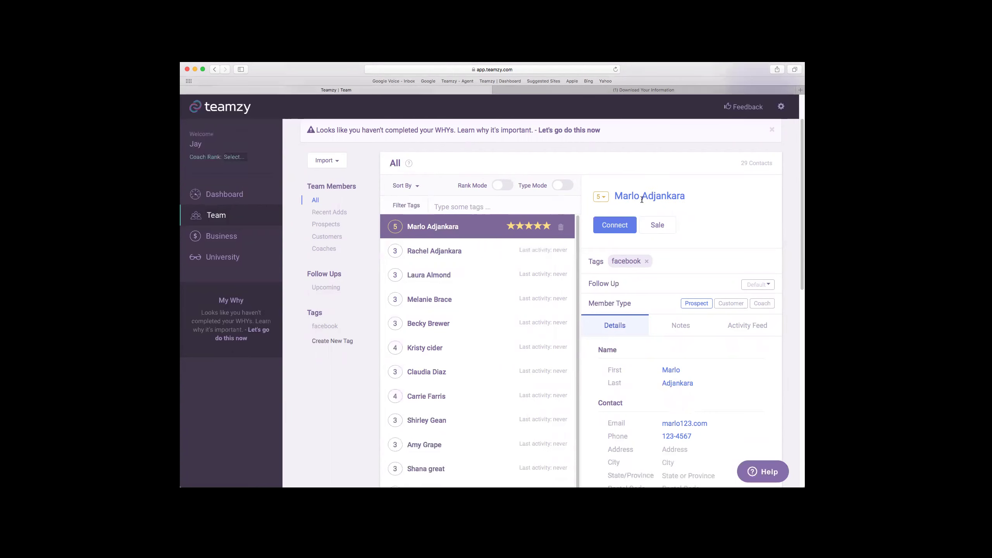
{"action": "left_click", "coordinate": [499, 187]}
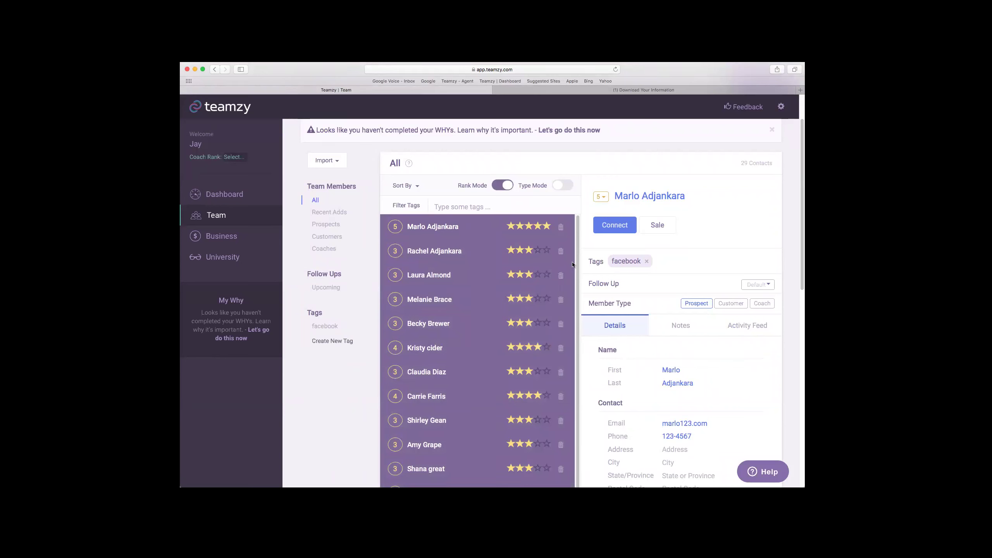
{"action": "left_click", "coordinate": [562, 252]}
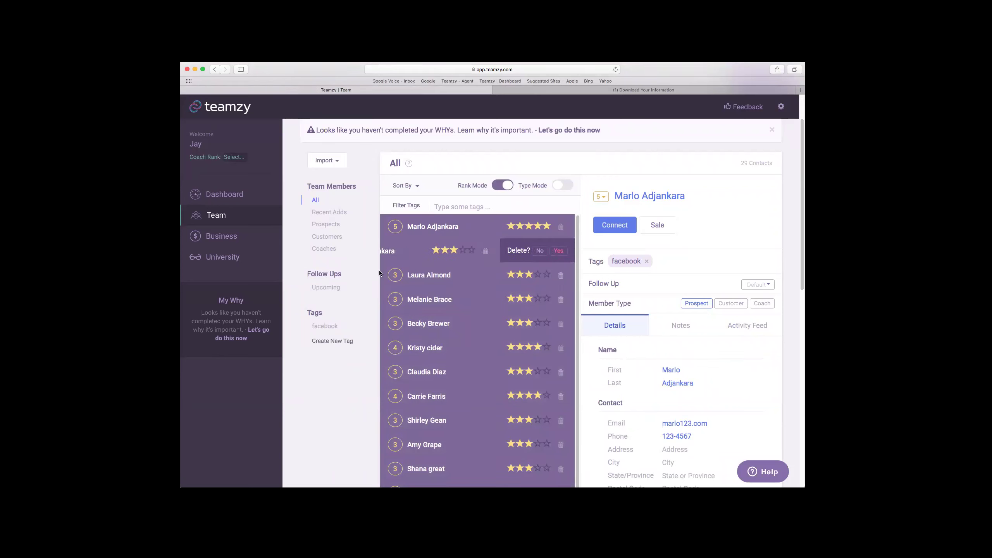
{"action": "left_click", "coordinate": [559, 250]}
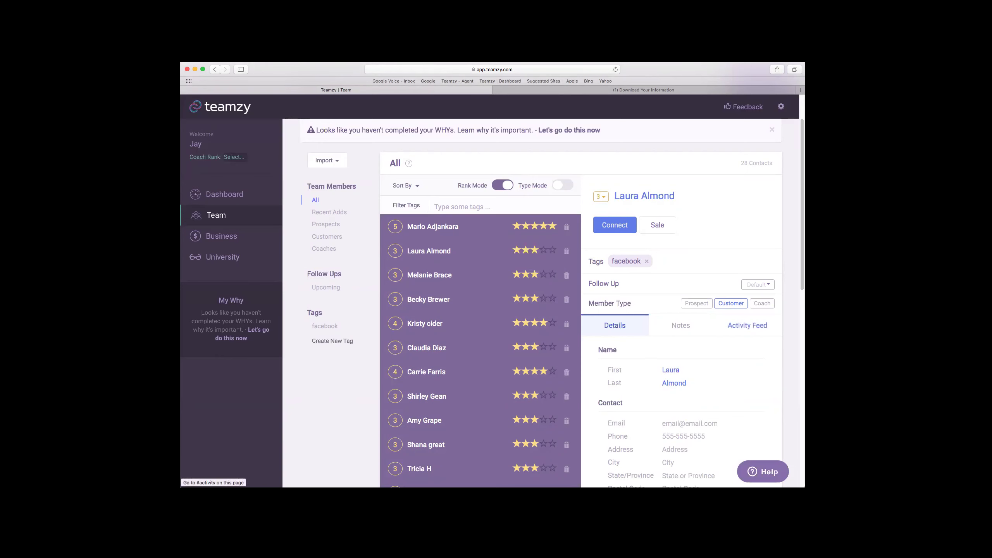
- Return to the dashboard and examine the Today's Activities goals for coaches and prospects
{"action": "scroll", "coordinate": [462, 339], "scroll_direction": "up", "scroll_amount": 2}
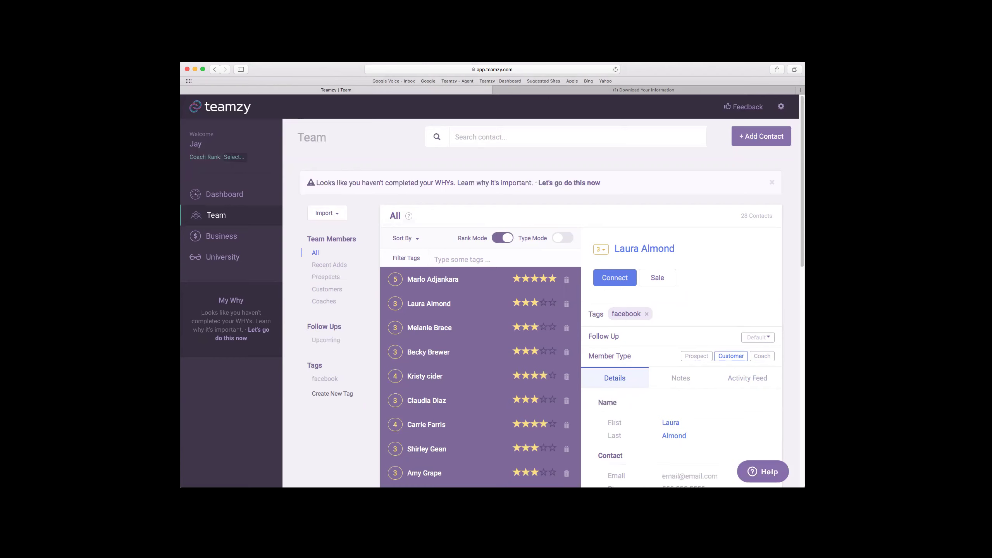
{"action": "left_click", "coordinate": [230, 194]}
{"action": "scroll", "coordinate": [667, 298], "scroll_direction": "down", "scroll_amount": 3}
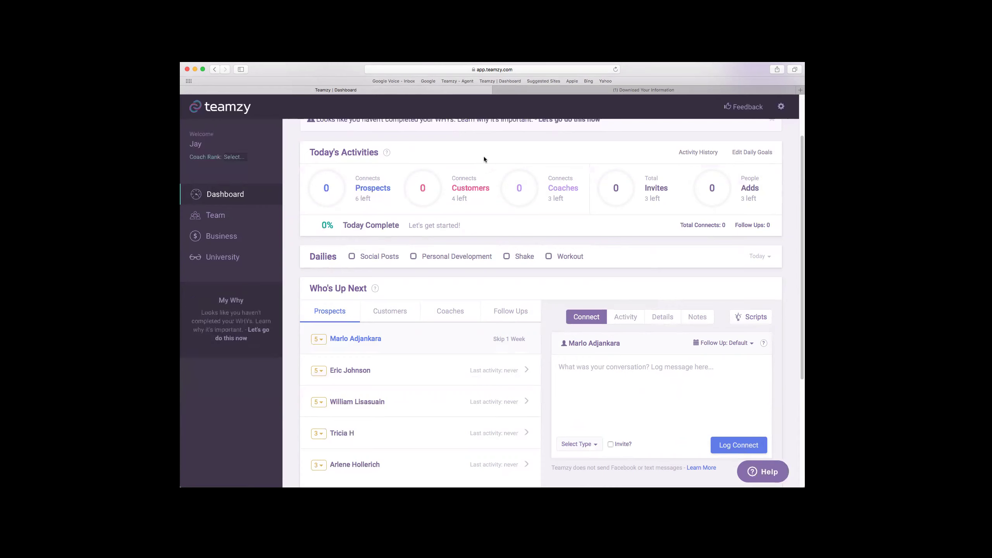
{"action": "mouse_move", "coordinate": [517, 188]}
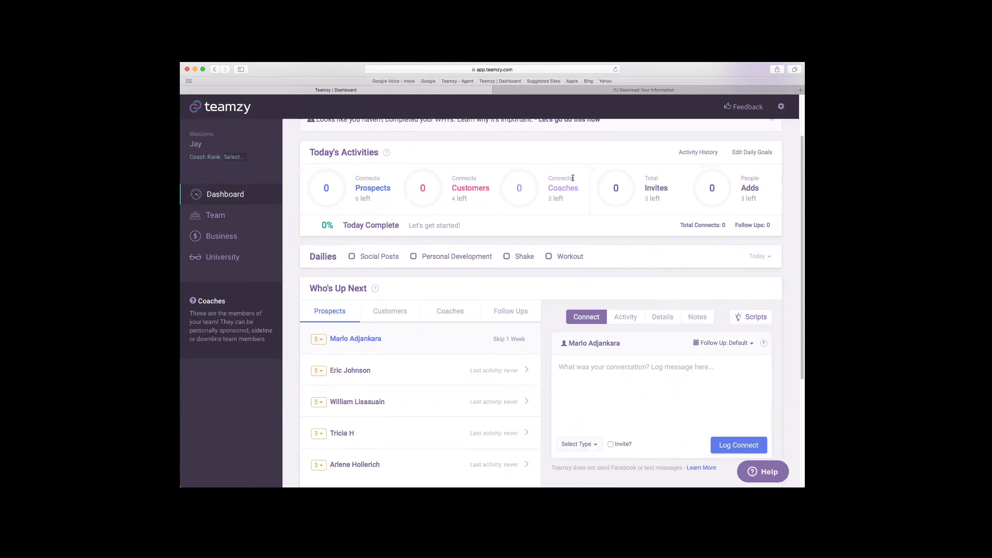
{"action": "mouse_move", "coordinate": [376, 206]}
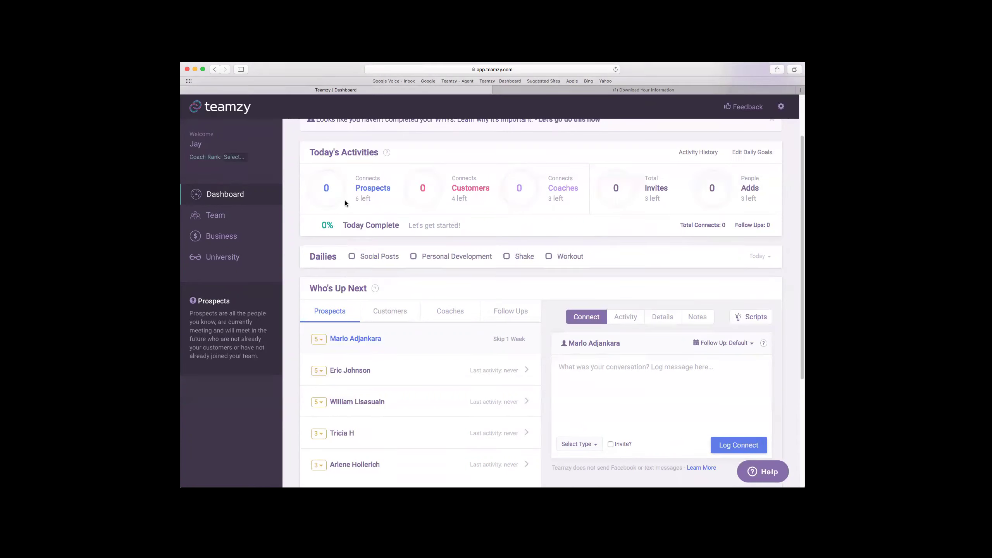
- Skip the first prospect in the Who's Up Next list for one week
{"action": "scroll", "coordinate": [387, 215], "scroll_direction": "down", "scroll_amount": 2}
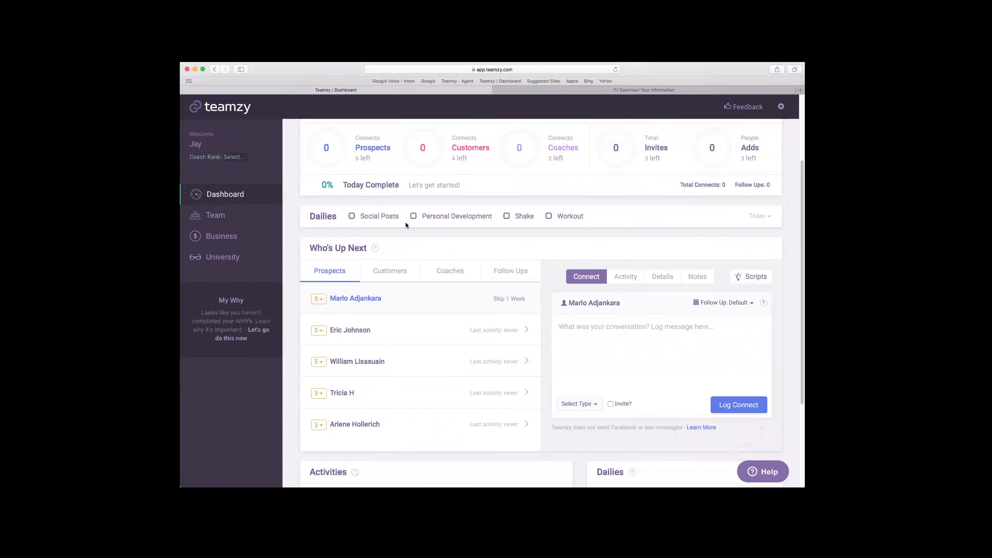
{"action": "scroll", "coordinate": [406, 221], "scroll_direction": "down", "scroll_amount": 3}
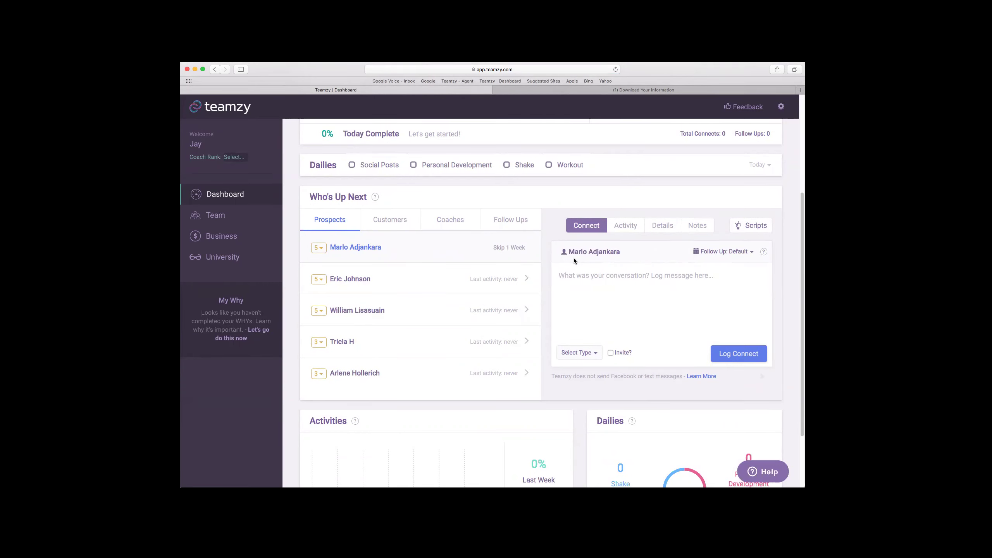
{"action": "scroll", "coordinate": [594, 262], "scroll_direction": "down", "scroll_amount": 2}
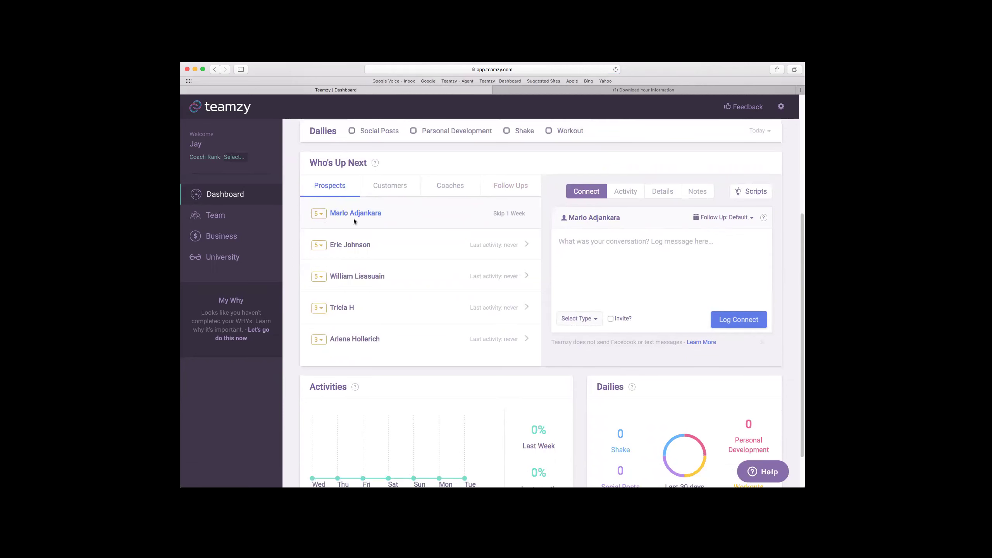
{"action": "scroll", "coordinate": [436, 224], "scroll_direction": "up", "scroll_amount": 2}
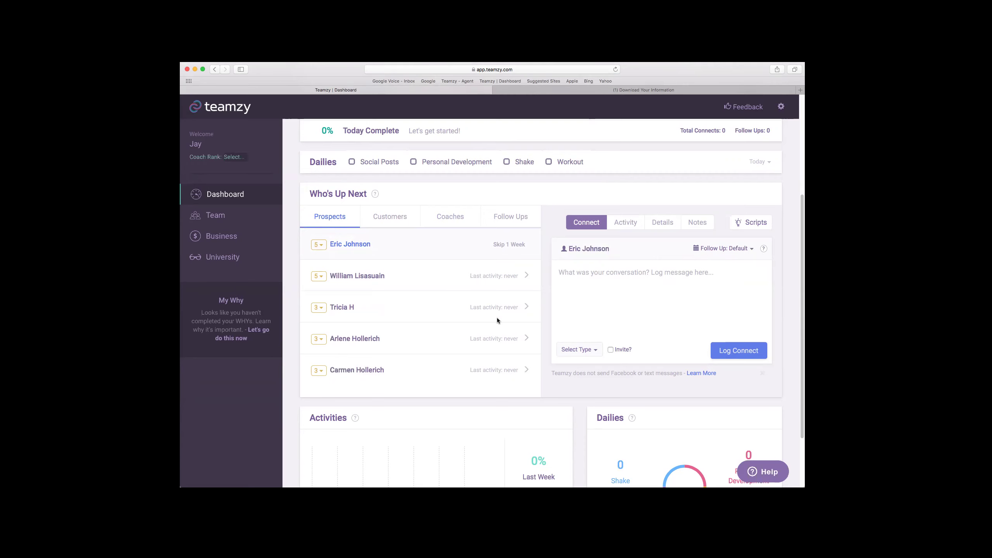
- Read the Who's Up Next help on star rankings and default follow-up intervals, closing it when done
{"action": "scroll", "coordinate": [498, 318], "scroll_direction": "up", "scroll_amount": 1}
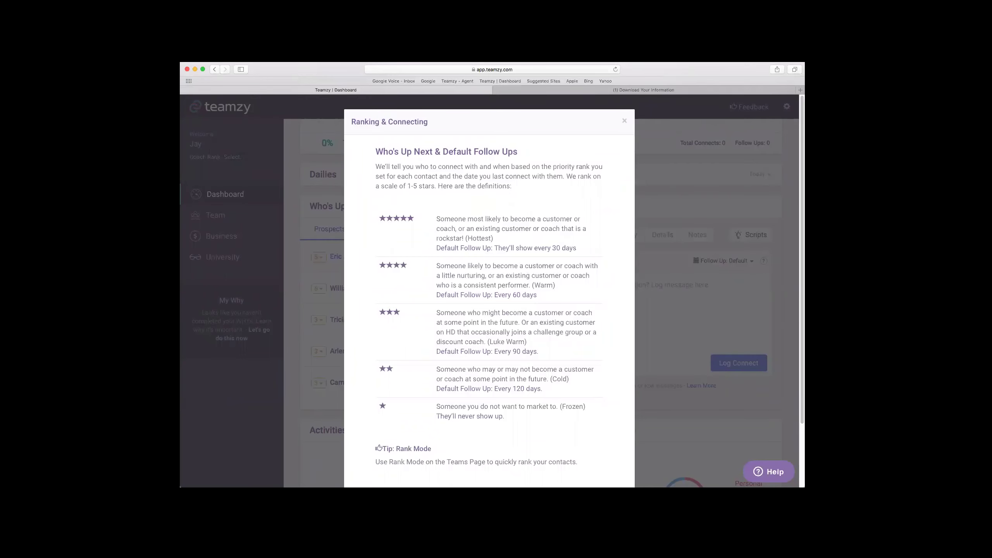
{"action": "left_click", "coordinate": [625, 121]}
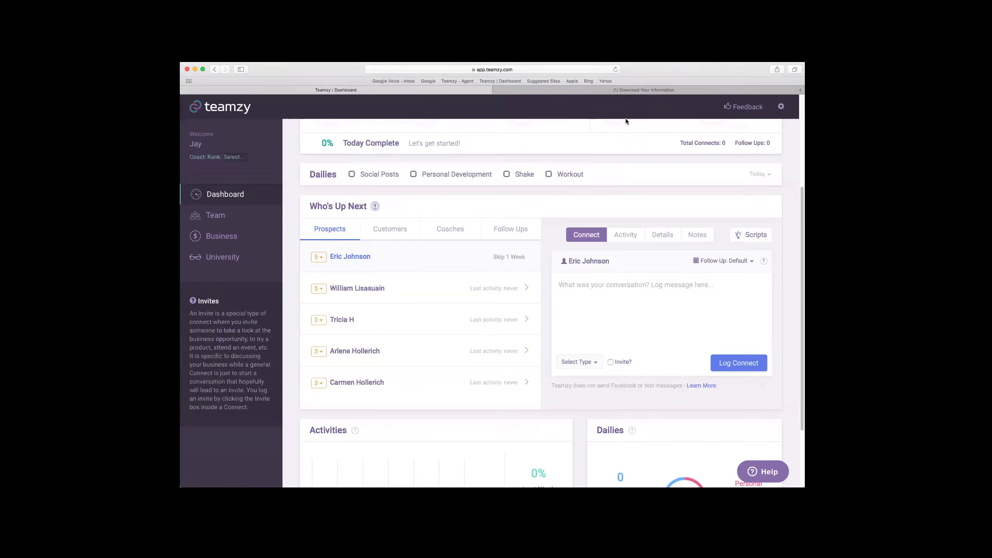
{"action": "scroll", "coordinate": [531, 309], "scroll_direction": "down", "scroll_amount": 2}
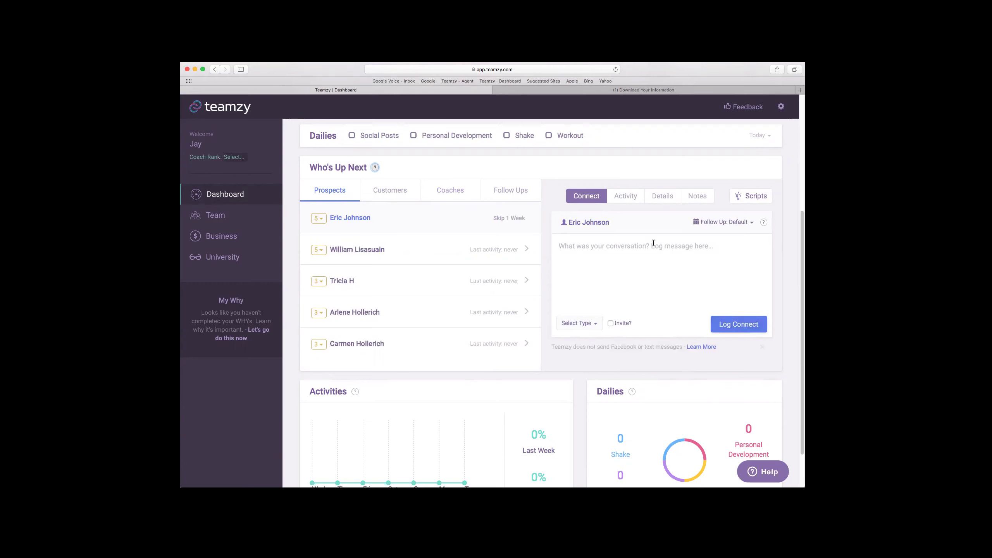
- View the activity, contact details and notes of the first prospect in Who's Up Next
{"action": "left_click", "coordinate": [625, 196]}
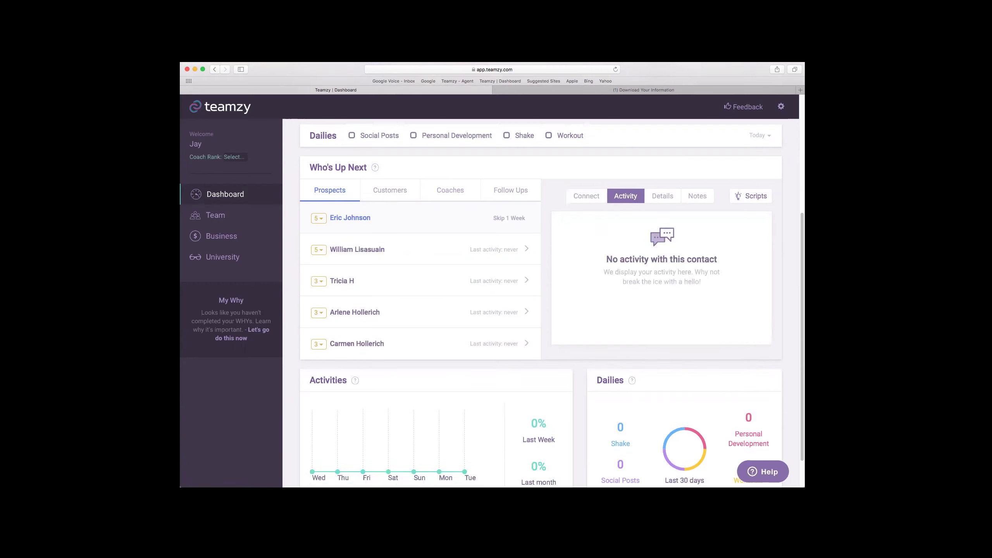
{"action": "left_click", "coordinate": [663, 196]}
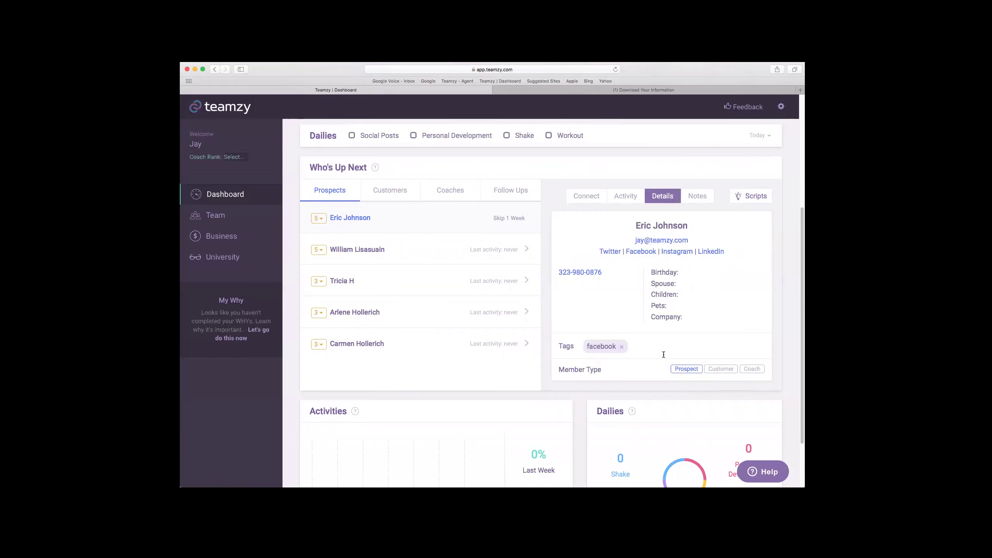
{"action": "scroll", "coordinate": [664, 357], "scroll_direction": "up", "scroll_amount": 1}
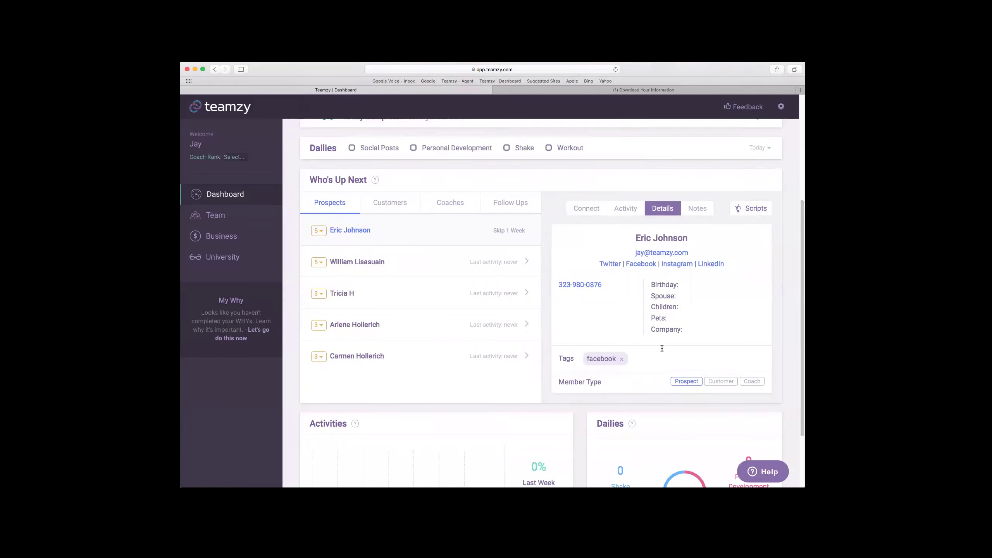
{"action": "left_click", "coordinate": [698, 208]}
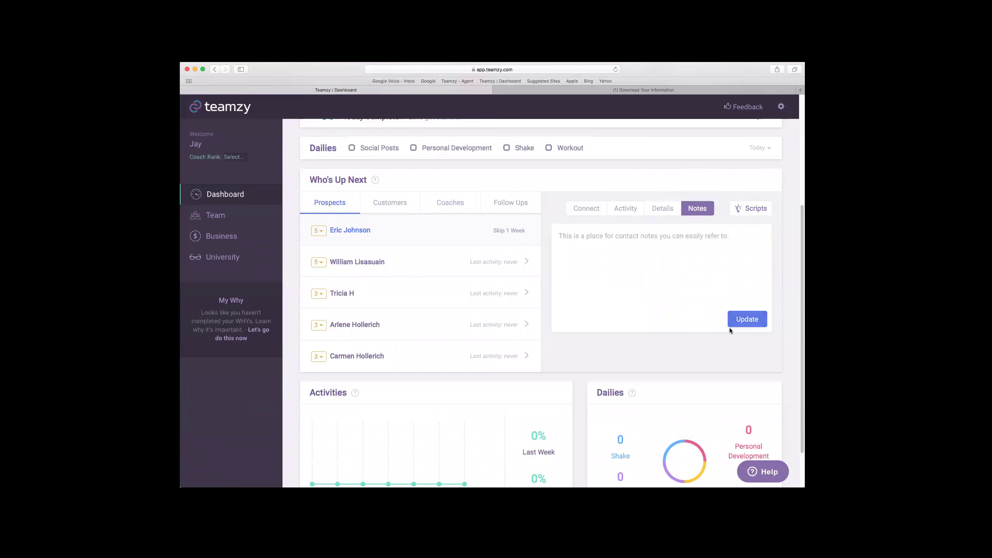
- Return to the prospect's Connect form and browse the Facebook script ideas
{"action": "left_click", "coordinate": [585, 209]}
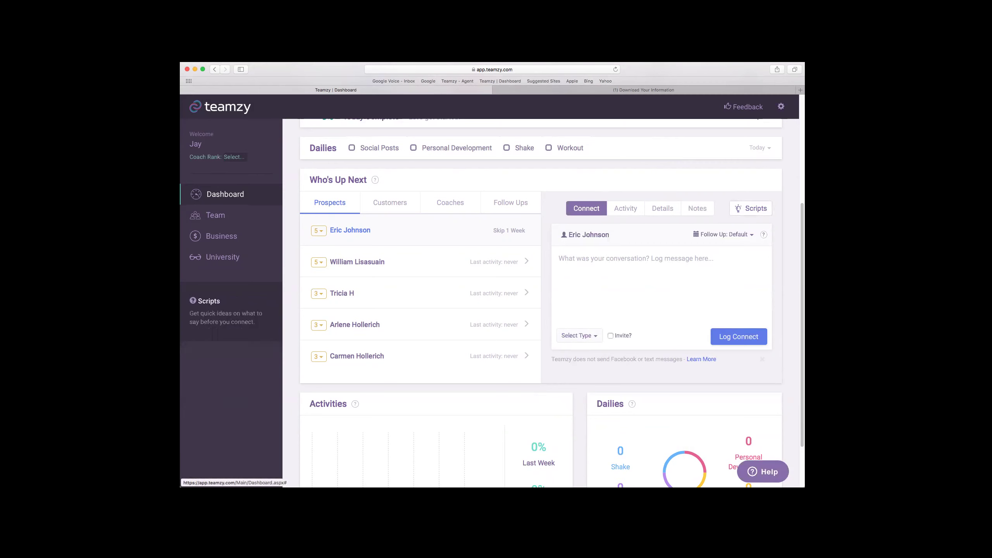
{"action": "left_click", "coordinate": [214, 333]}
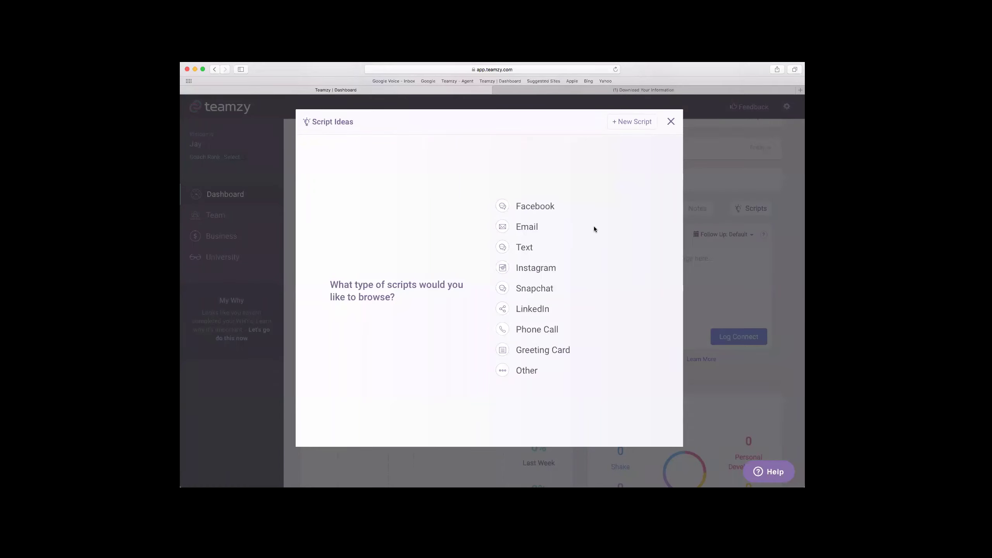
{"action": "left_click", "coordinate": [547, 207]}
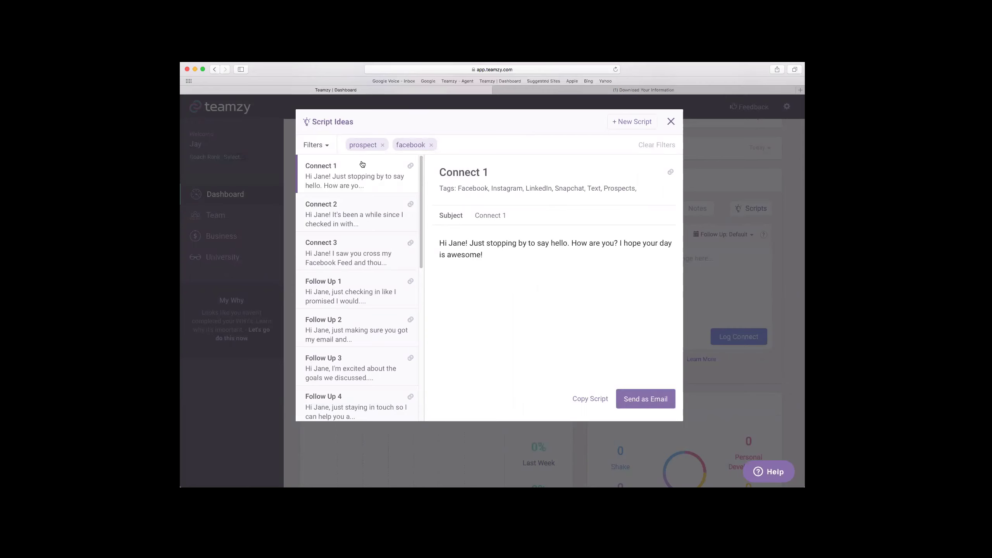
- Look through the Facebook prospect scripts, copy the Connect 1 script, and close the script ideas
{"action": "scroll", "coordinate": [410, 305], "scroll_direction": "down", "scroll_amount": 3}
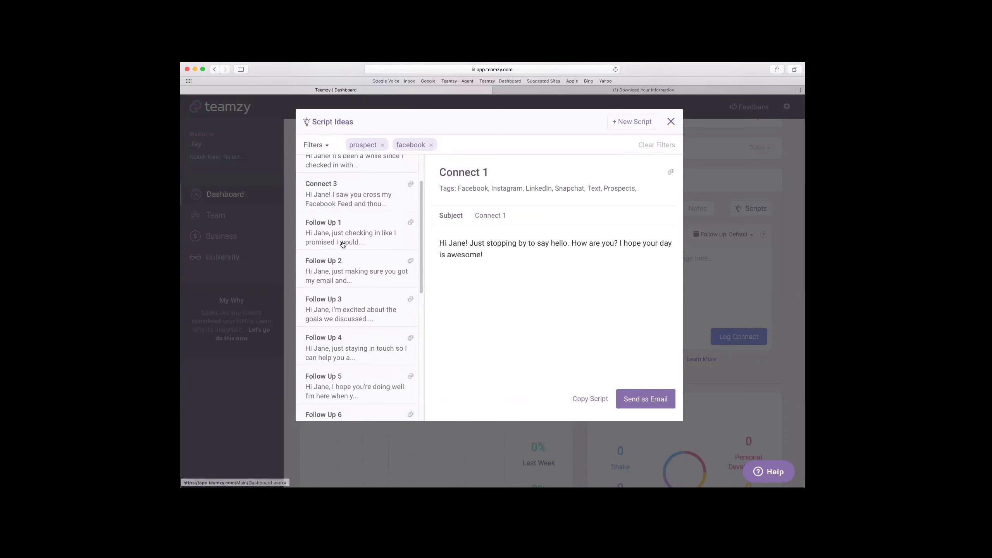
{"action": "scroll", "coordinate": [387, 310], "scroll_direction": "down", "scroll_amount": 5}
{"action": "scroll", "coordinate": [371, 317], "scroll_direction": "down", "scroll_amount": 4}
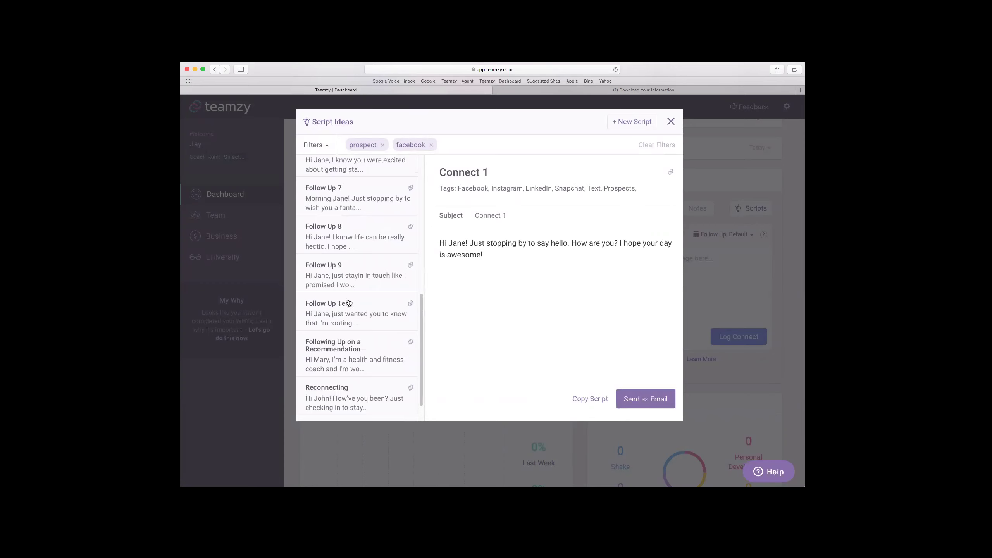
{"action": "scroll", "coordinate": [350, 291], "scroll_direction": "up", "scroll_amount": 10}
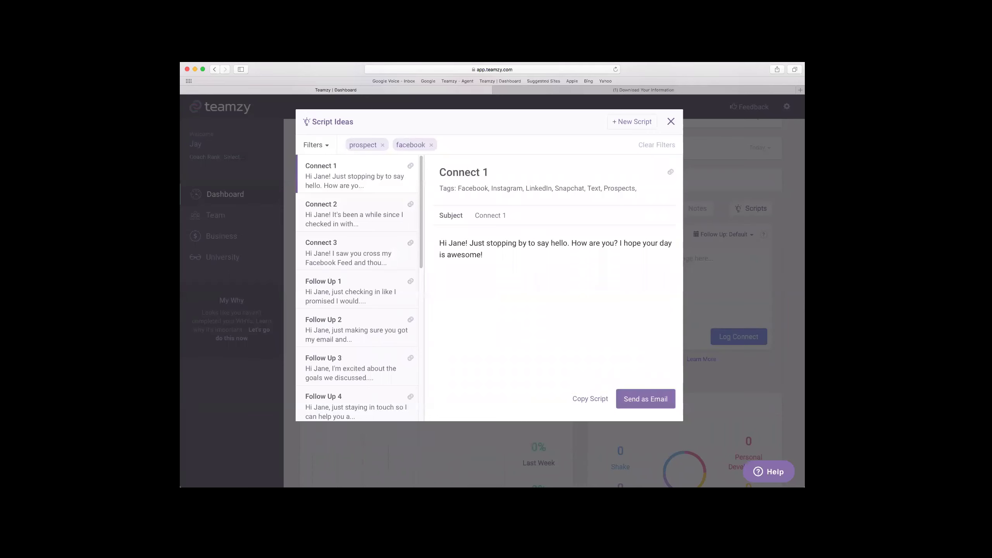
{"action": "left_click", "coordinate": [591, 399]}
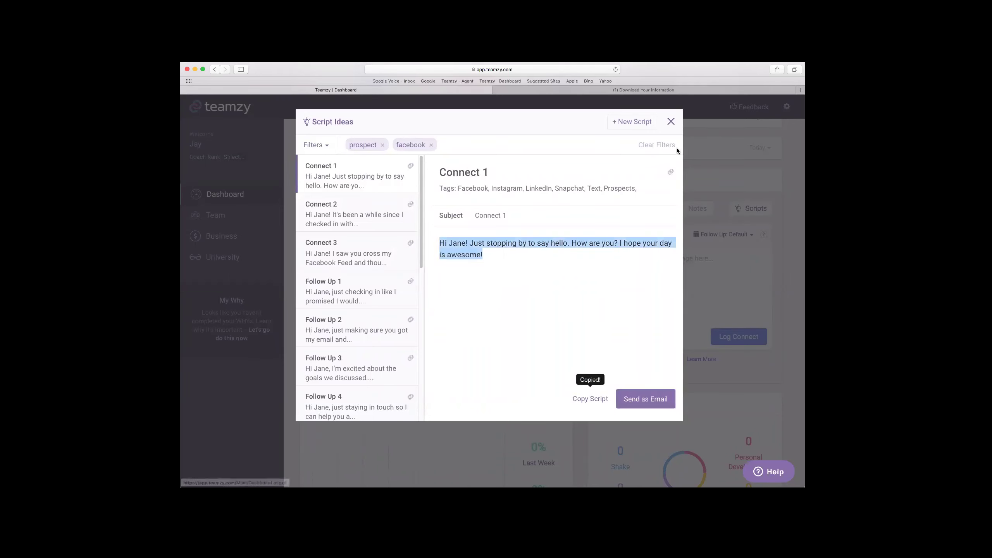
{"action": "left_click", "coordinate": [669, 121]}
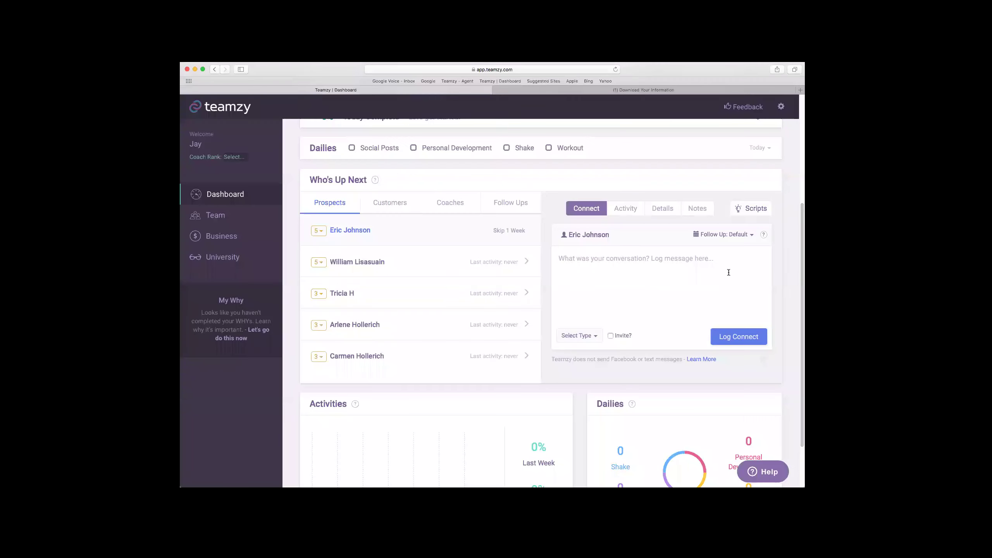
- Paste the copied script into the first prospect's Connect message and replace the placeholder name with the prospect's first name
{"action": "left_click", "coordinate": [729, 272]}
{"action": "key", "text": "super+v"}
{"action": "double_click", "coordinate": [573, 257]}
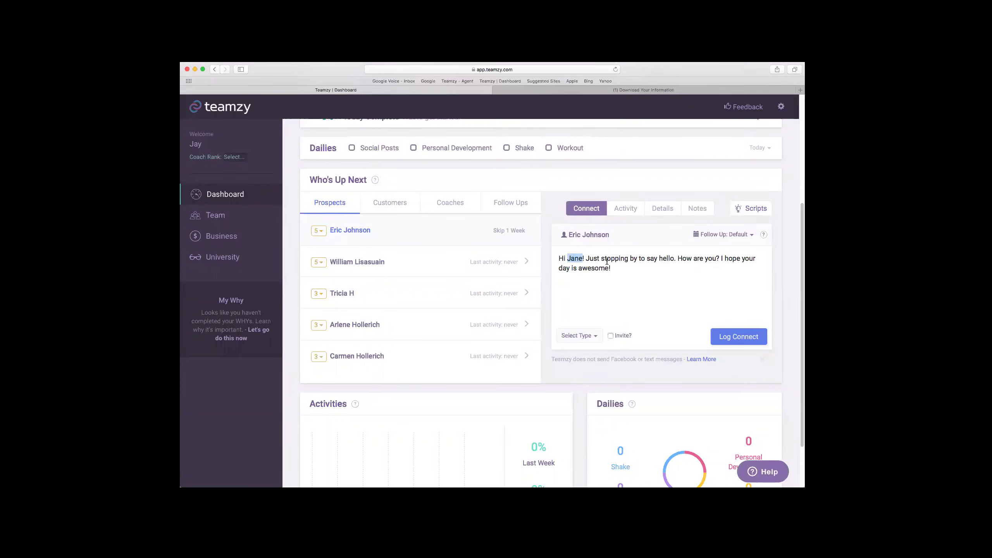
{"action": "type", "text": "Eric"}
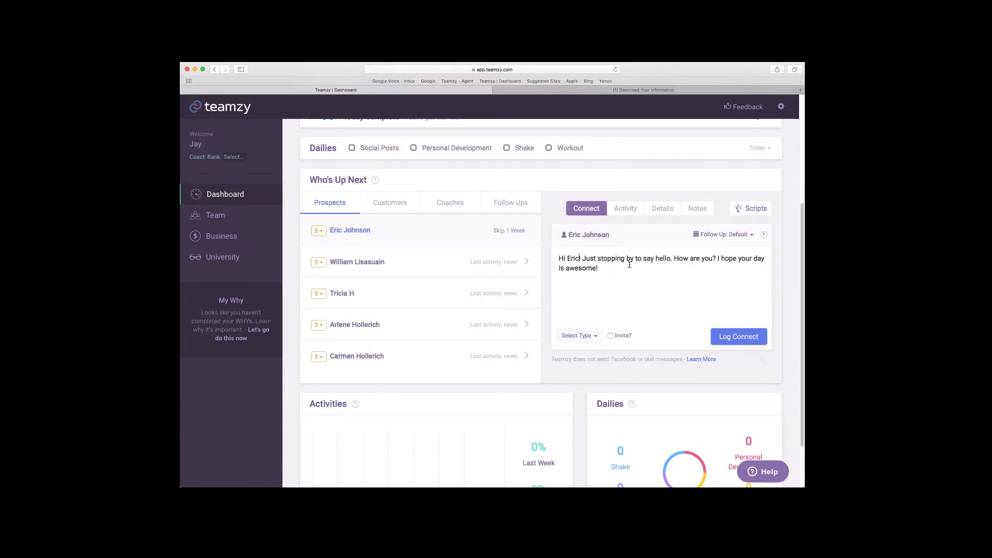
- Copy the personalized message, switch to Facebook, and send it in the open chat with the prospect
{"action": "key", "text": "super+a"}
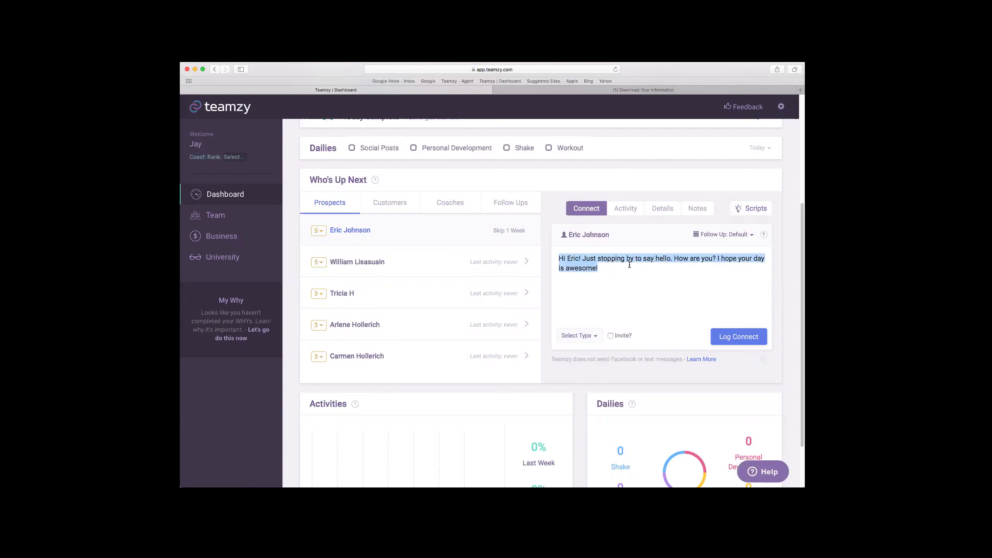
{"action": "left_click", "coordinate": [618, 90]}
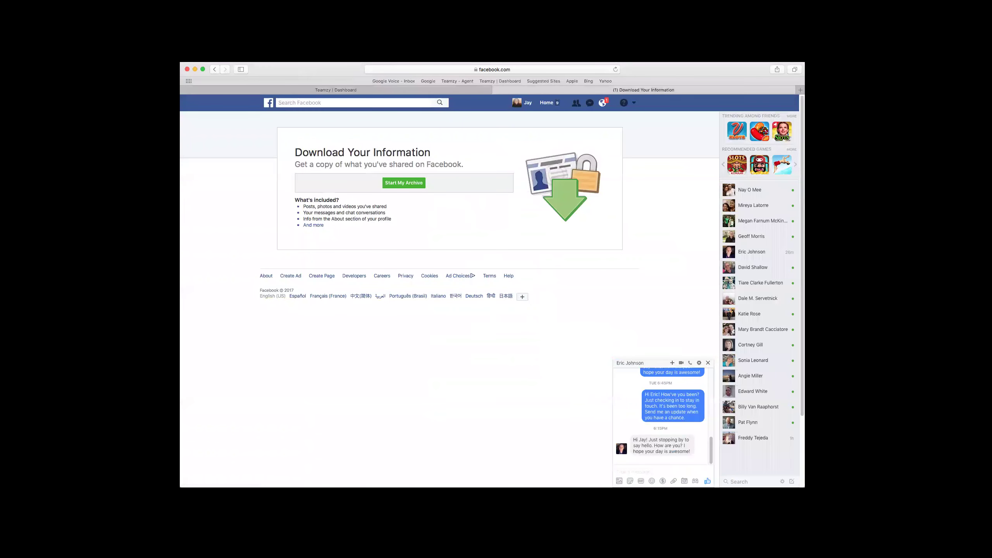
{"action": "left_click", "coordinate": [672, 407]}
{"action": "key", "text": "super+v"}
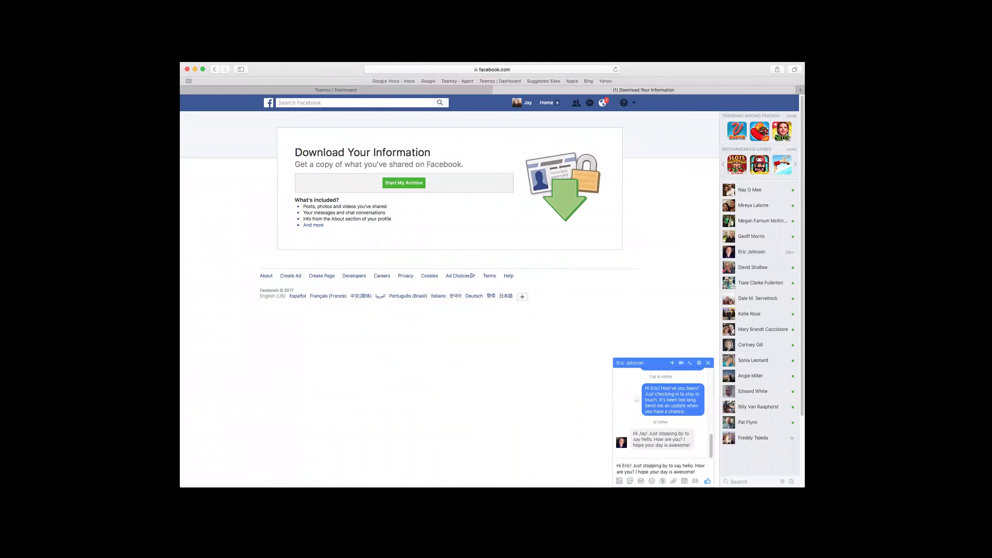
{"action": "key", "text": "Return"}
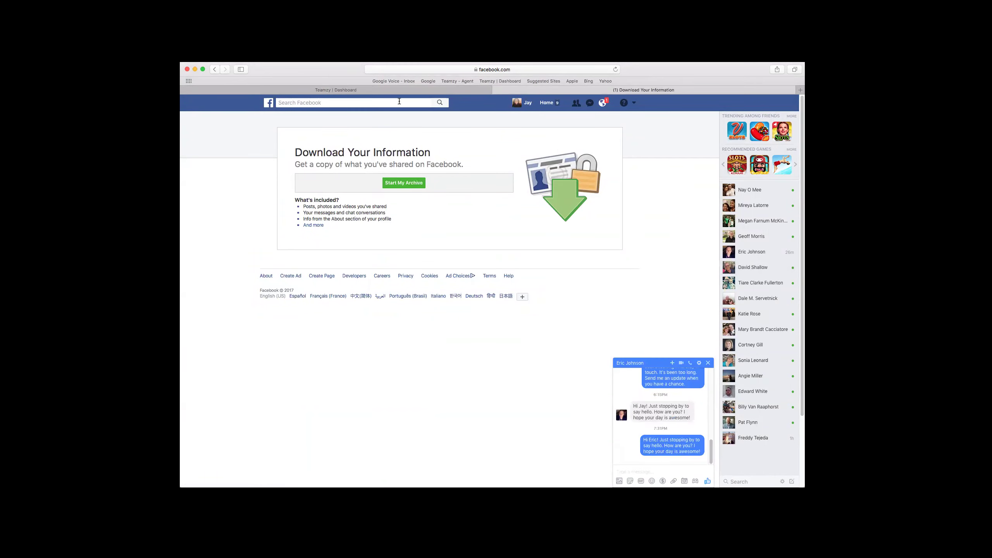
- Switch back to Teamzy and log the sent message as a Facebook Message connect for the first prospect
{"action": "left_click", "coordinate": [344, 90]}
{"action": "left_click", "coordinate": [664, 316]}
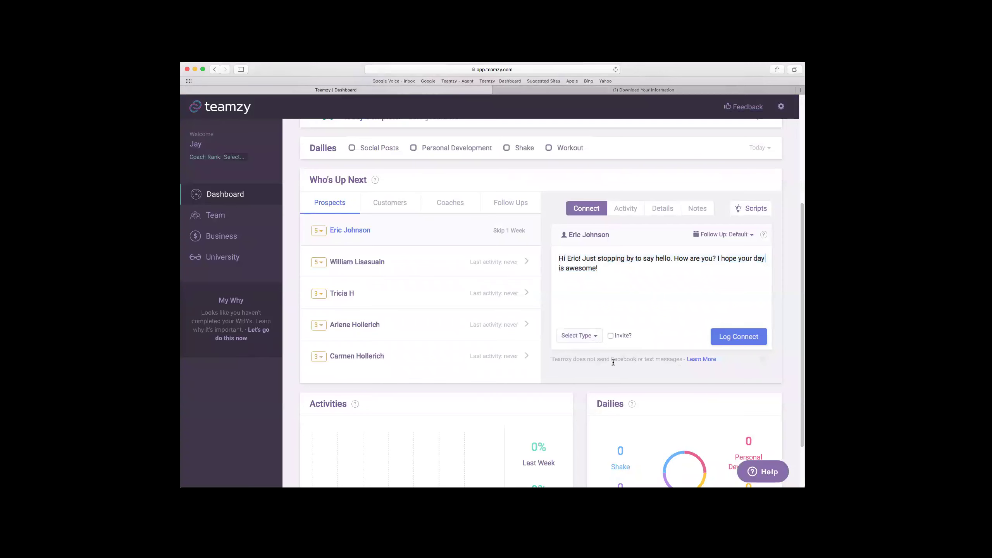
{"action": "left_click", "coordinate": [585, 339]}
{"action": "left_click", "coordinate": [599, 353]}
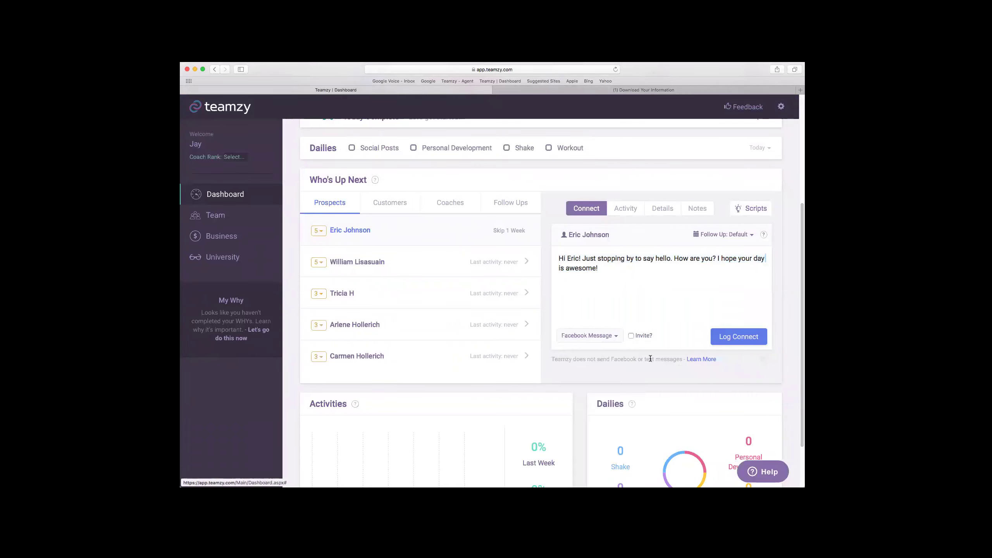
{"action": "left_click", "coordinate": [617, 342]}
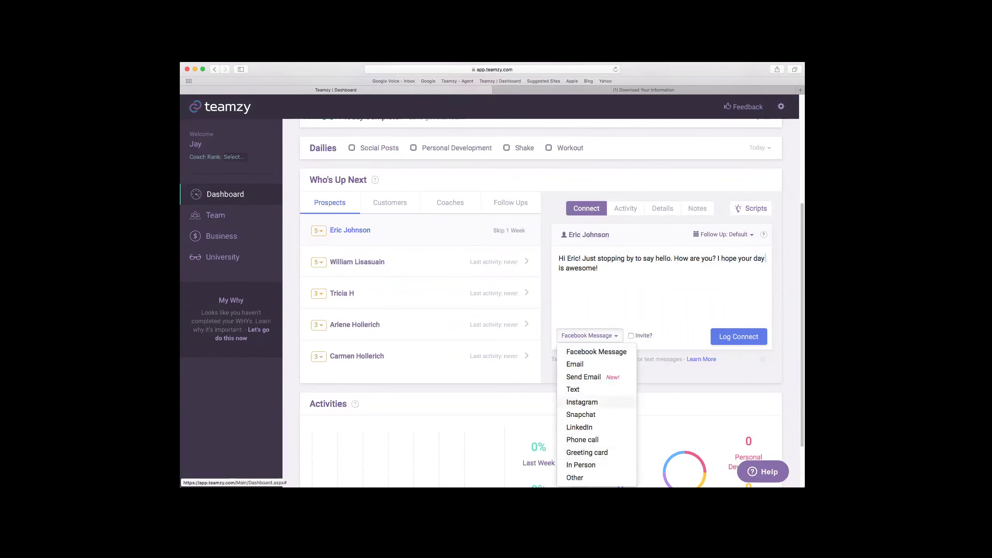
{"action": "left_click", "coordinate": [601, 352]}
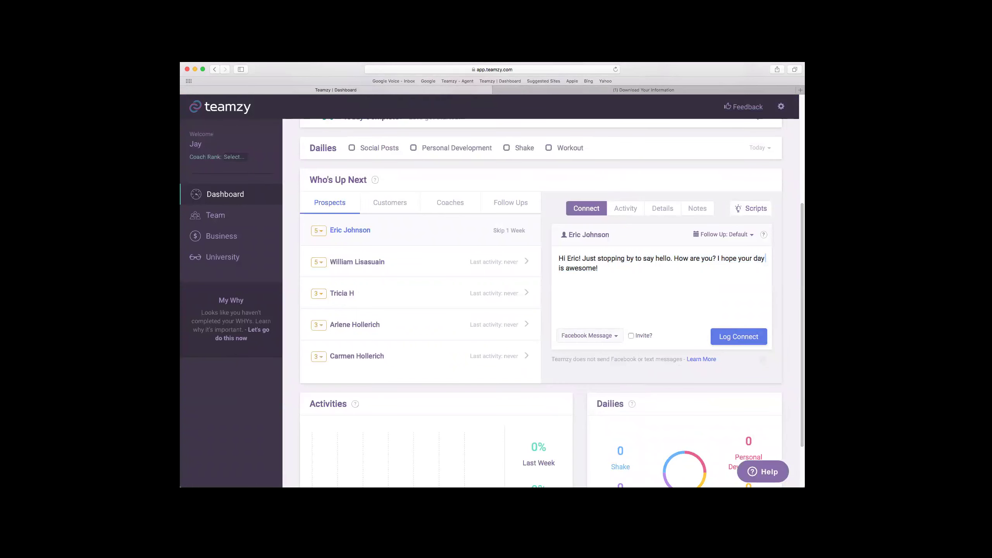
{"action": "left_click", "coordinate": [738, 336]}
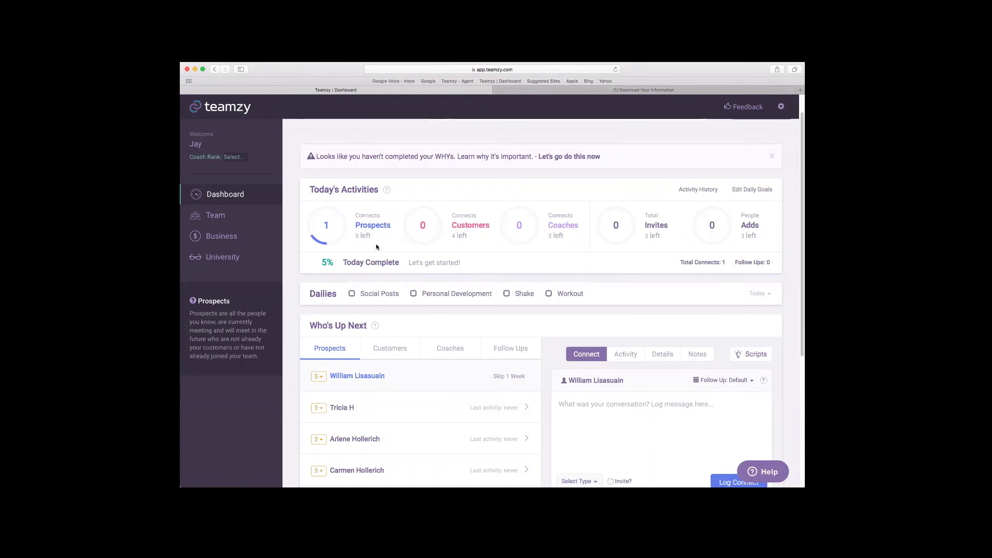
- Enter "chat about shakes" as the connect message for the first prospect in Who's Up Next, with type Phone call
{"action": "scroll", "coordinate": [410, 270], "scroll_direction": "down", "scroll_amount": 4}
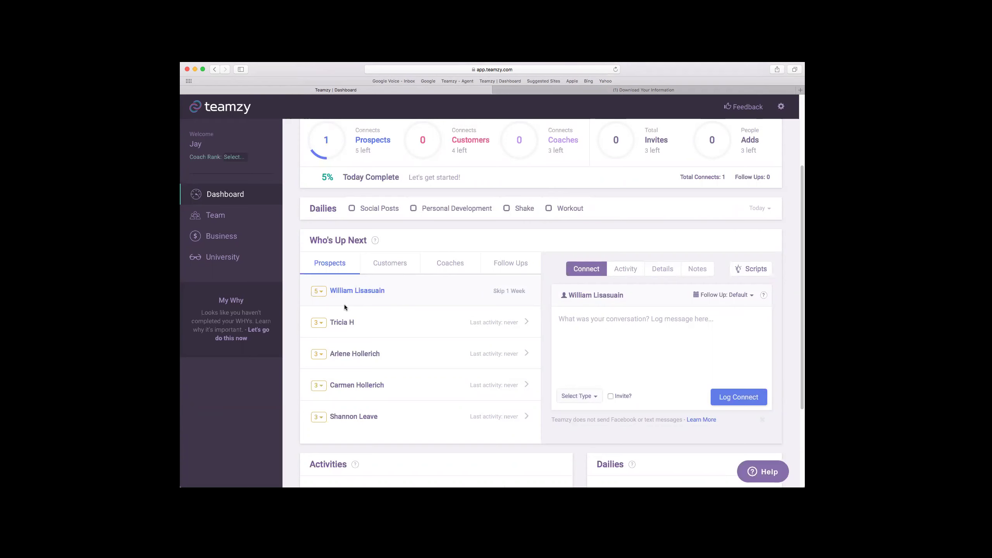
{"action": "left_click", "coordinate": [640, 327]}
{"action": "type", "text": "chat about "}
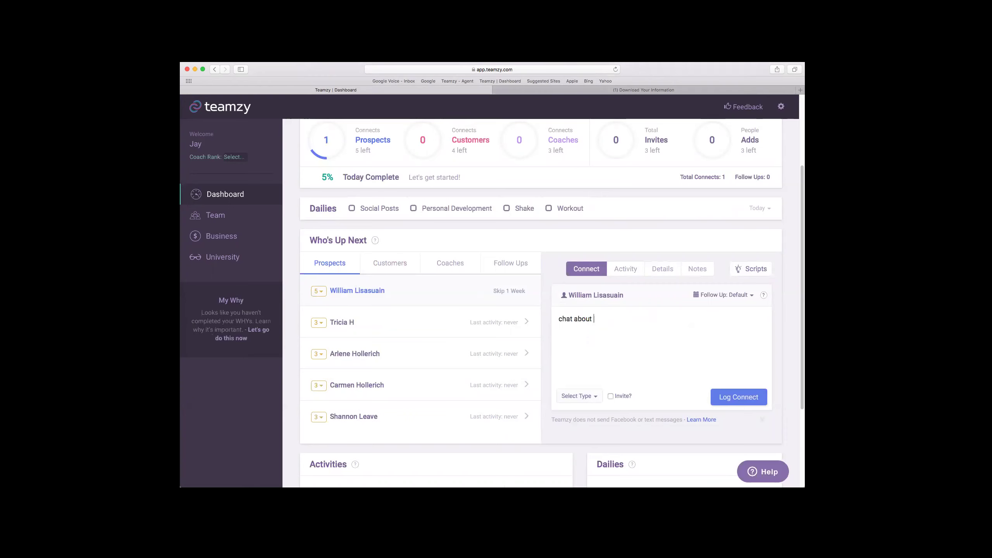
{"action": "type", "text": "shakes"}
{"action": "left_click", "coordinate": [585, 397]}
{"action": "left_click", "coordinate": [582, 342]}
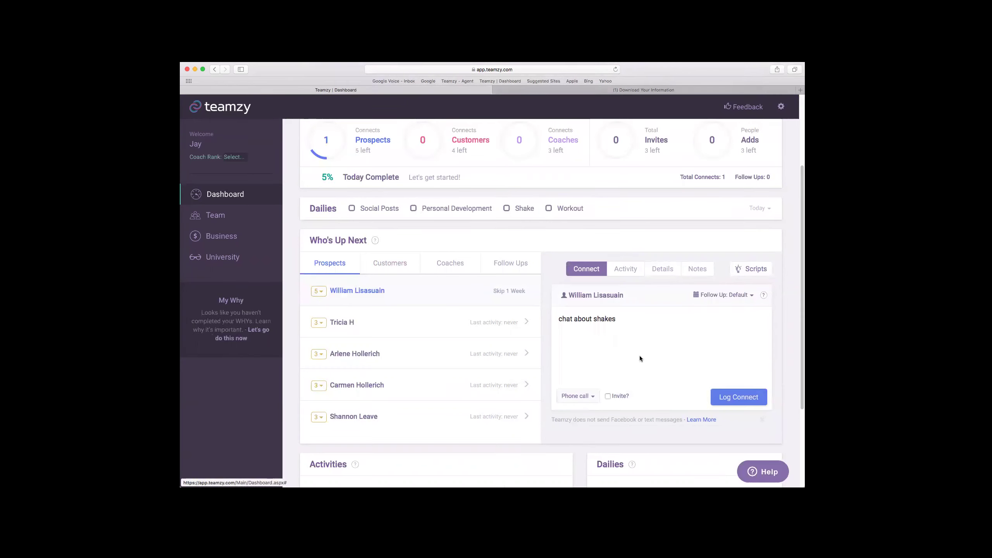
- Mark the phone call connect as a Try Shakes invite and log it
{"action": "left_click", "coordinate": [608, 397]}
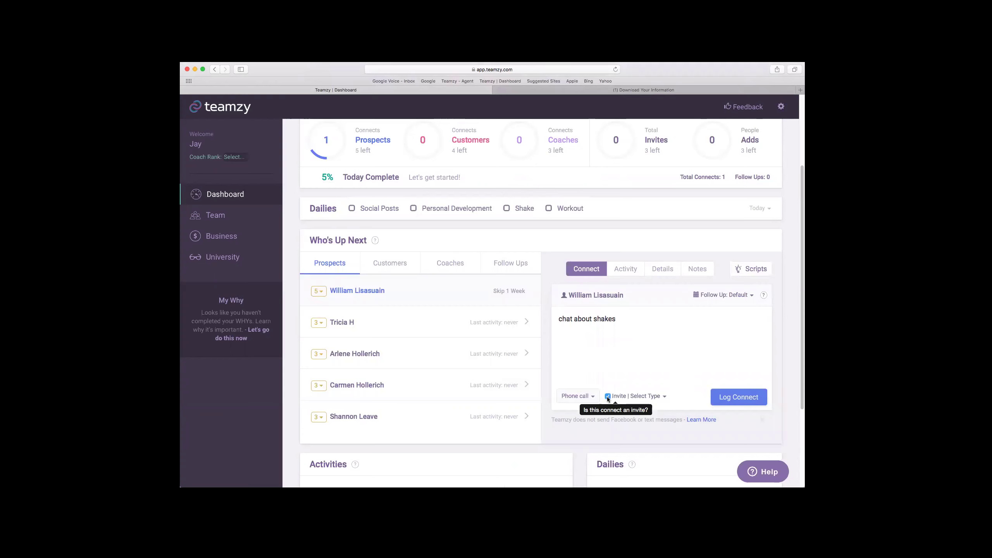
{"action": "left_click", "coordinate": [650, 398]}
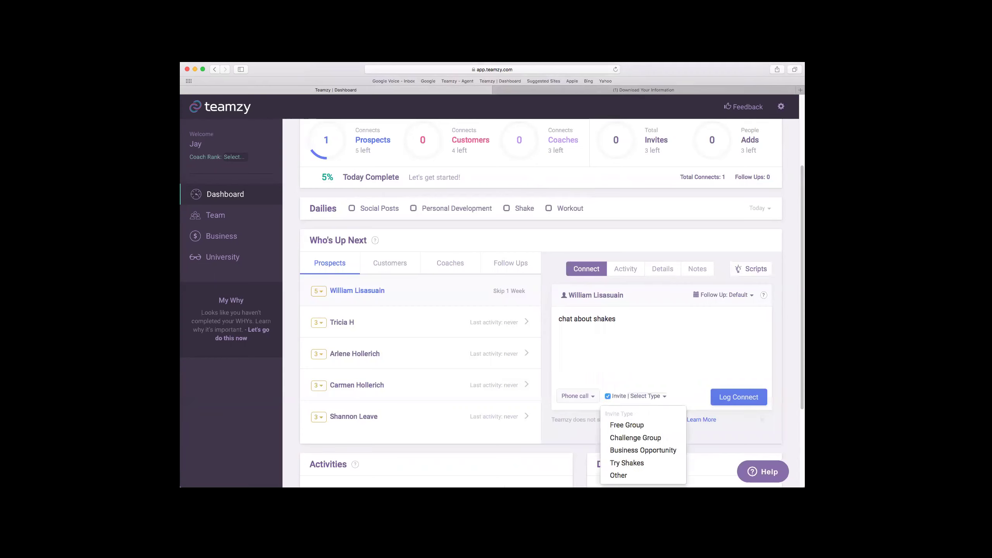
{"action": "left_click", "coordinate": [627, 463]}
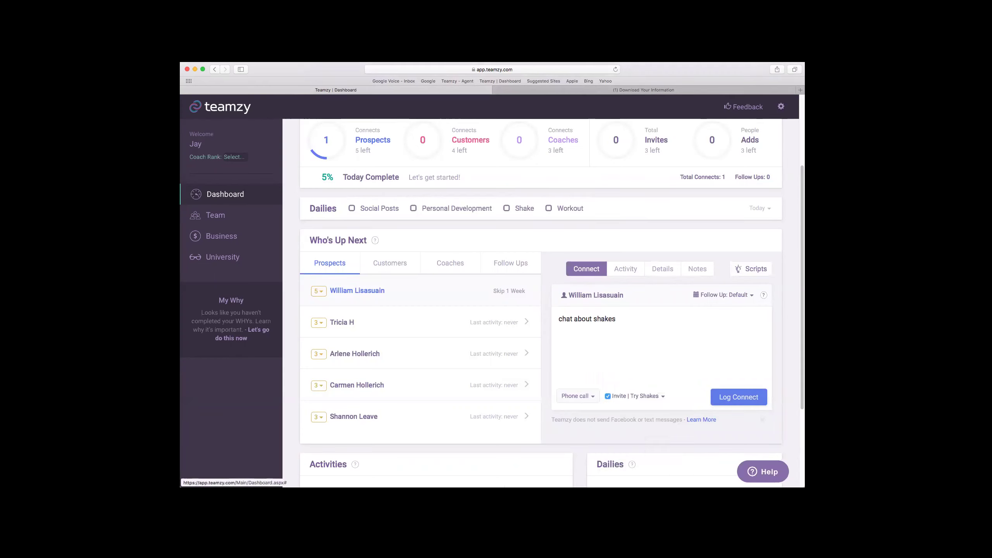
{"action": "left_click", "coordinate": [739, 397]}
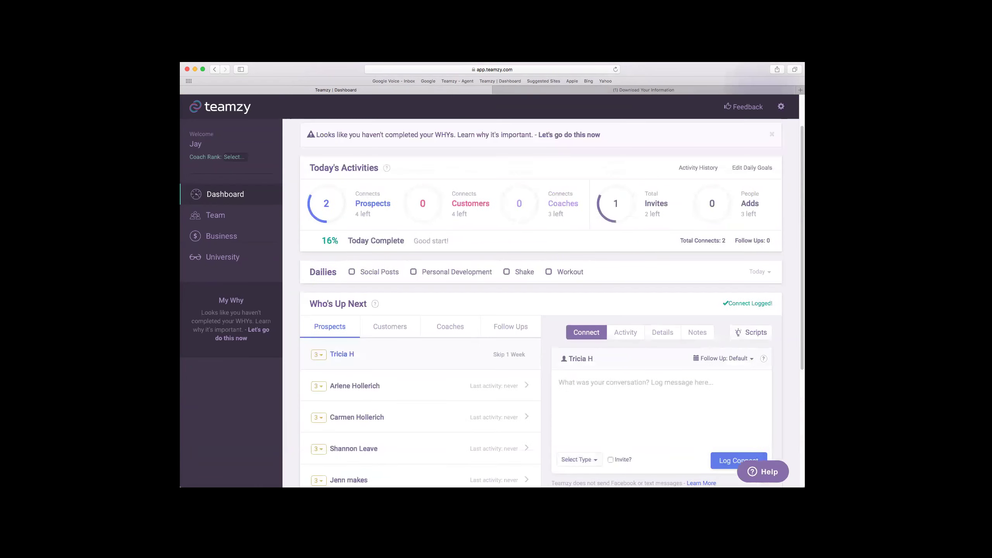
{"action": "mouse_move", "coordinate": [359, 217]}
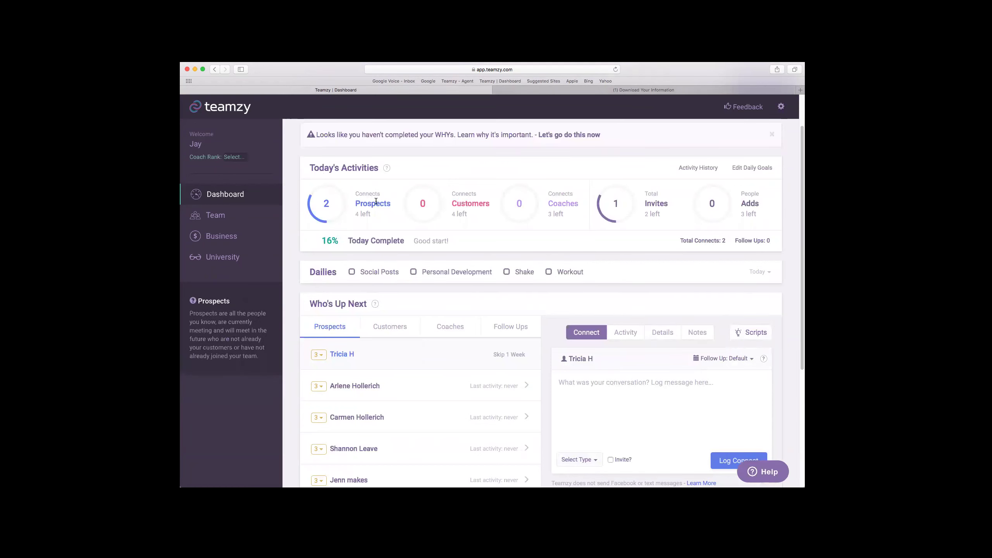
{"action": "mouse_move", "coordinate": [677, 223]}
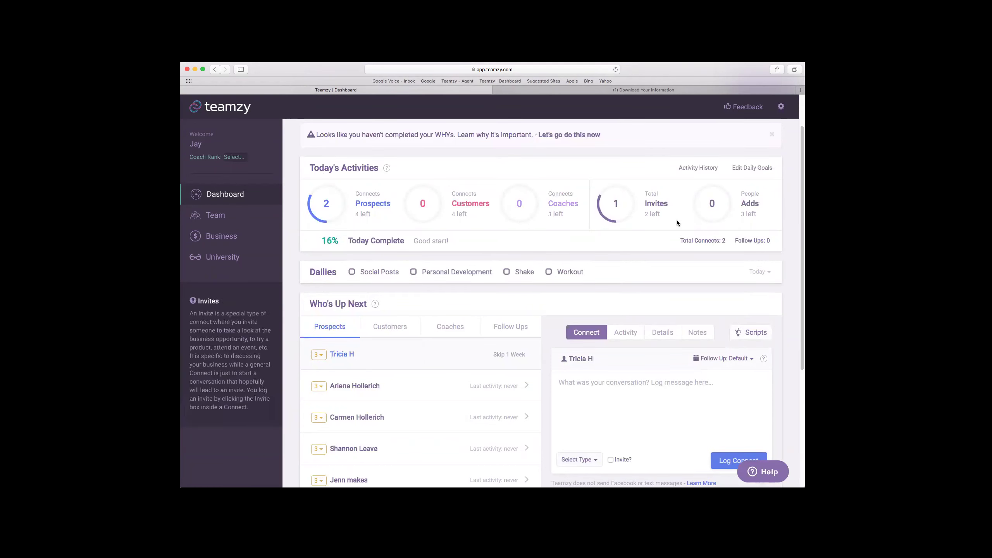
- Search contacts for the prospect just logged with the phone call and set the follow-up to In 2 Days
{"action": "scroll", "coordinate": [677, 223], "scroll_direction": "down", "scroll_amount": 2}
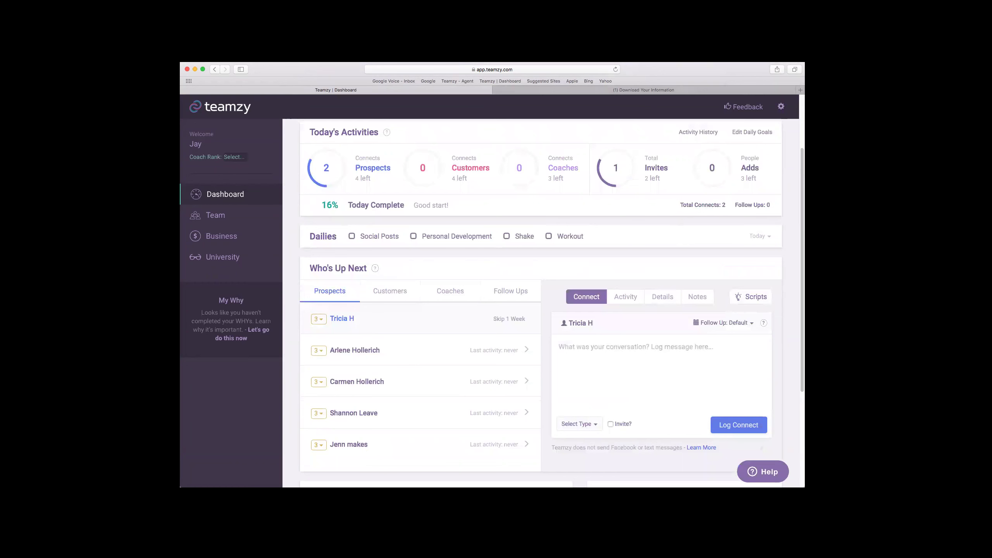
{"action": "scroll", "coordinate": [541, 291], "scroll_direction": "up", "scroll_amount": 3}
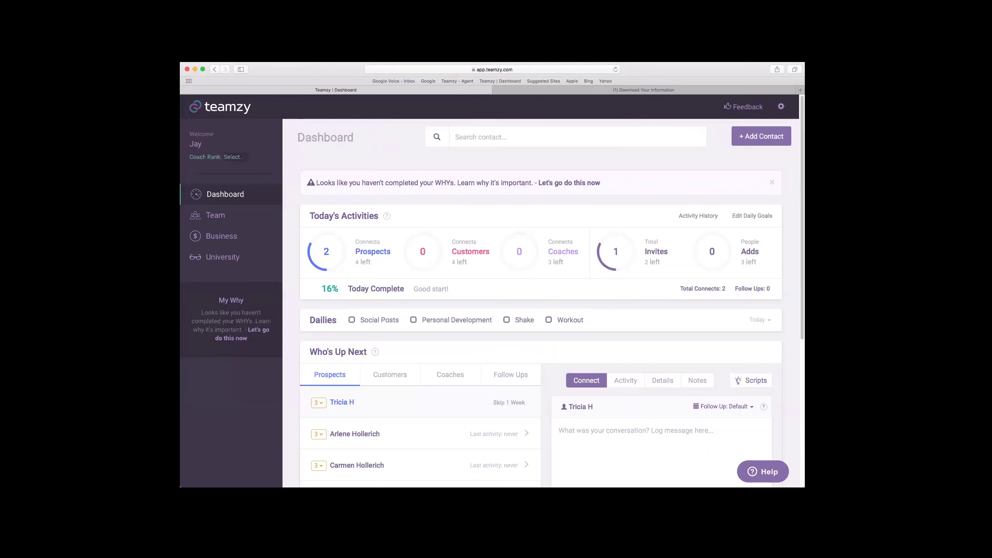
{"action": "left_click", "coordinate": [512, 133]}
{"action": "type", "text": "William"}
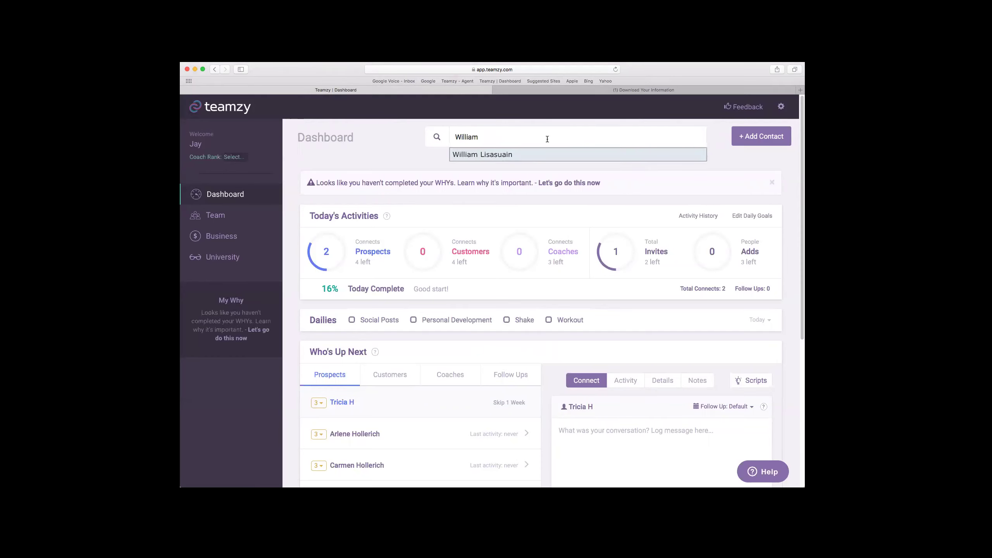
{"action": "left_click", "coordinate": [517, 158]}
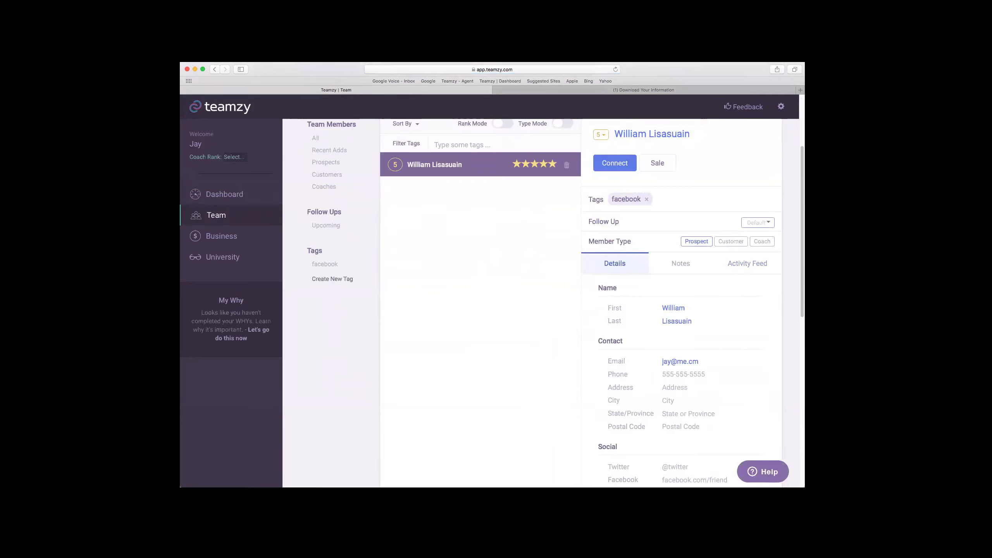
{"action": "left_click", "coordinate": [758, 223]}
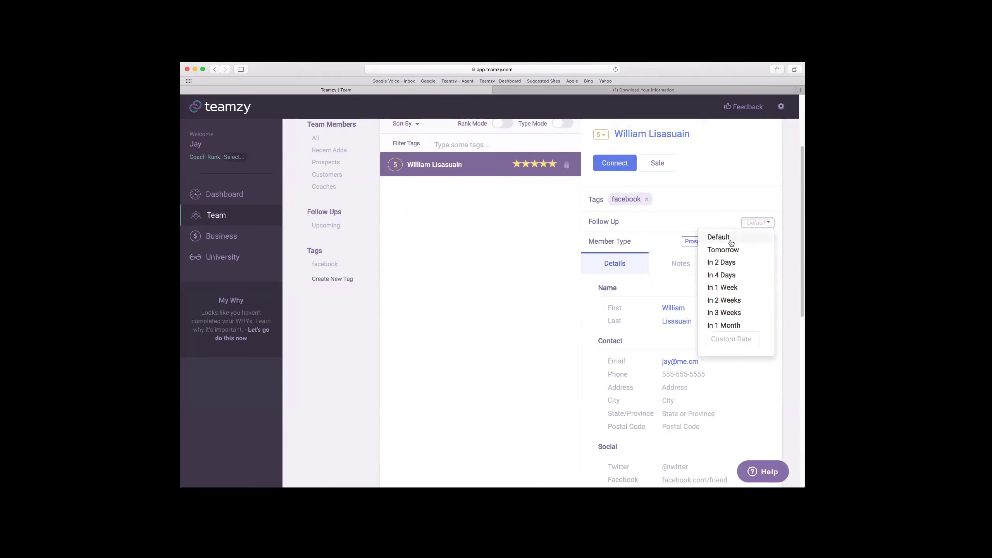
{"action": "left_click", "coordinate": [729, 262]}
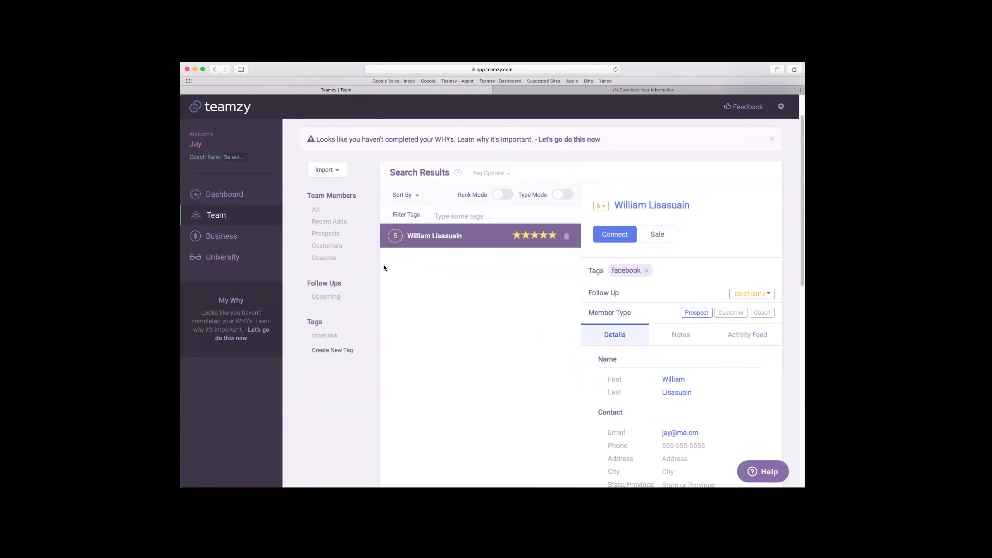
- Return to the dashboard and enter "chat about my upcoming CG" as the first prospect's connect message, with type Facebook Message
{"action": "left_click", "coordinate": [198, 195]}
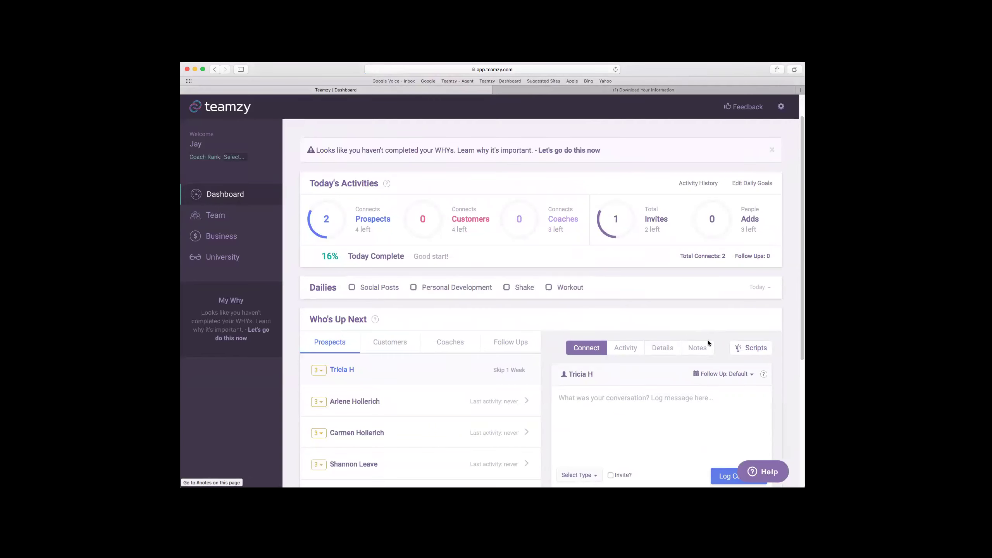
{"action": "scroll", "coordinate": [708, 342], "scroll_direction": "down", "scroll_amount": 3}
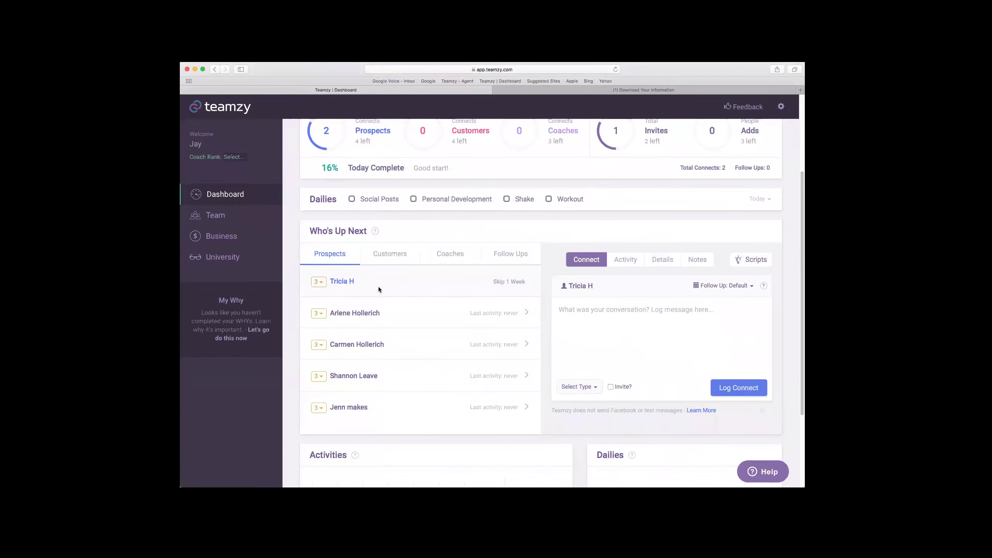
{"action": "type", "text": "ch"}
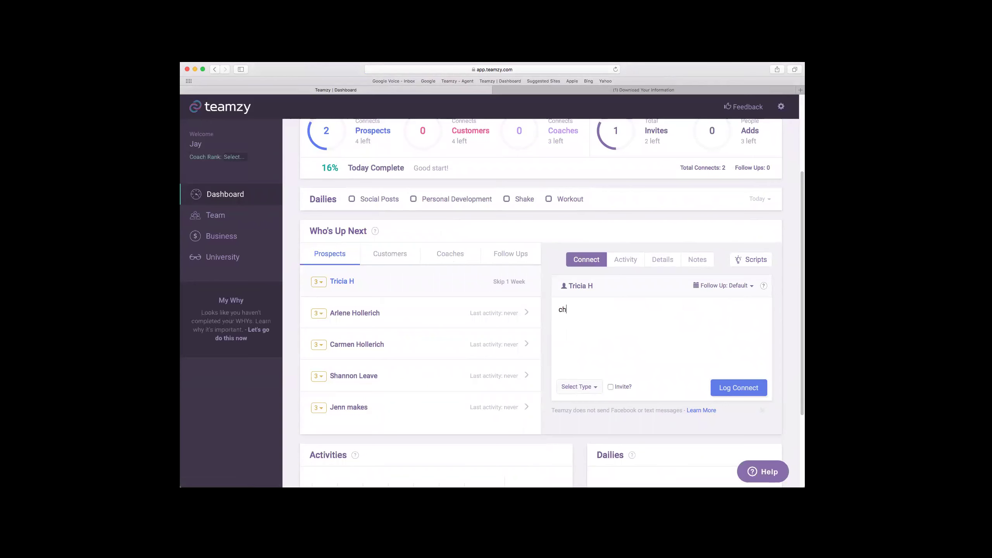
{"action": "type", "text": "at about my upcoming CG"}
{"action": "left_click", "coordinate": [595, 387]}
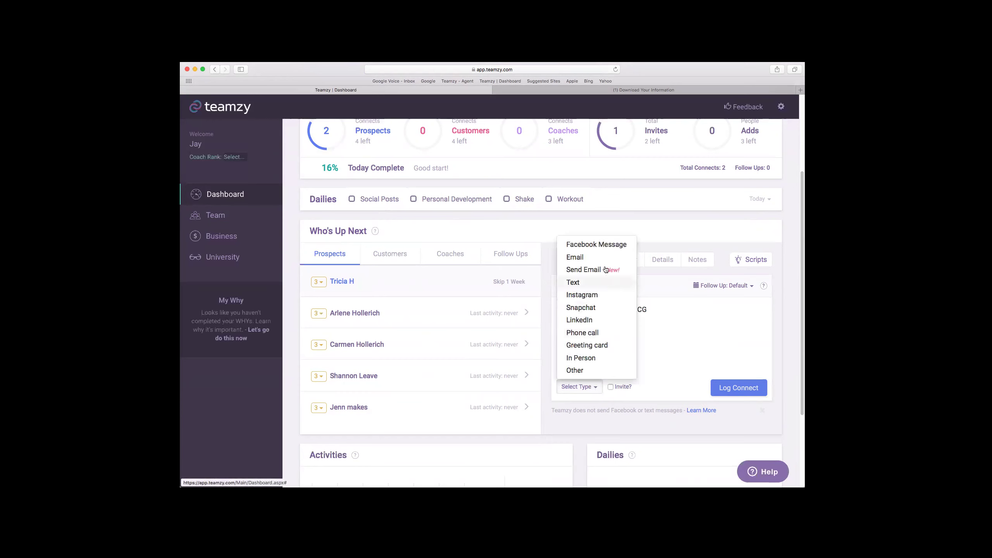
{"action": "left_click", "coordinate": [596, 244]}
- Mark the connect as a Challenge Group invite, set its follow-up to tomorrow, and log it
{"action": "left_click", "coordinate": [632, 388]}
{"action": "left_click", "coordinate": [687, 388]}
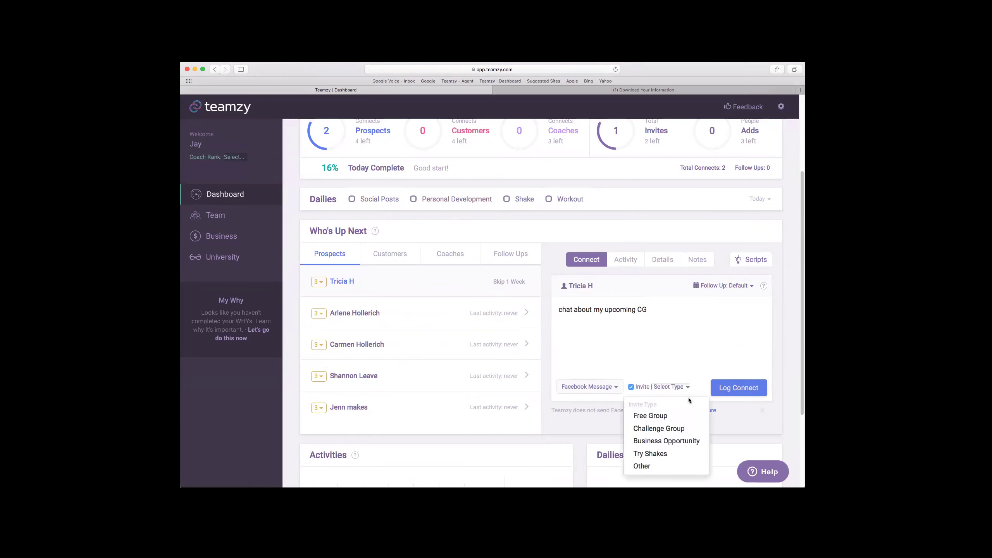
{"action": "left_click", "coordinate": [694, 429]}
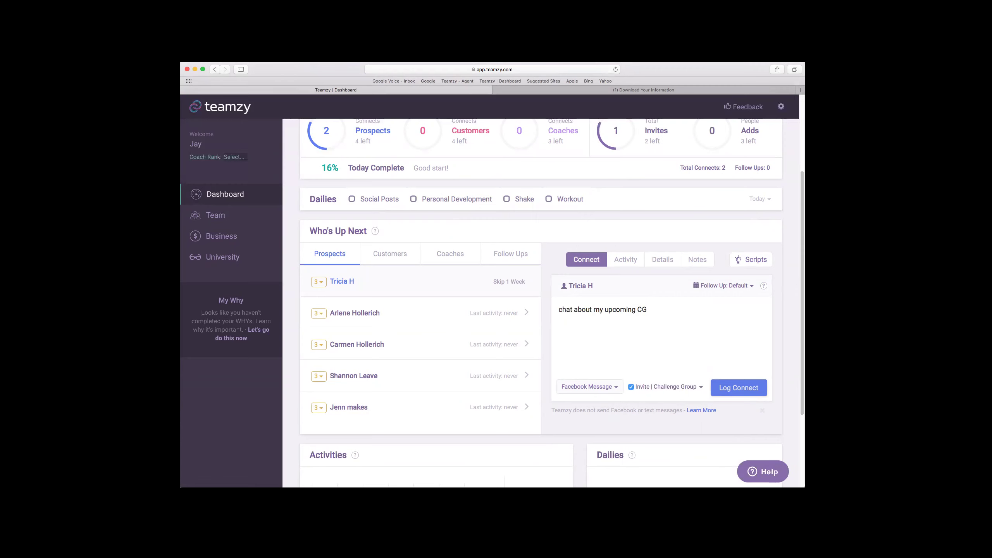
{"action": "left_click", "coordinate": [724, 285]}
{"action": "left_click", "coordinate": [723, 320]}
{"action": "left_click", "coordinate": [717, 387]}
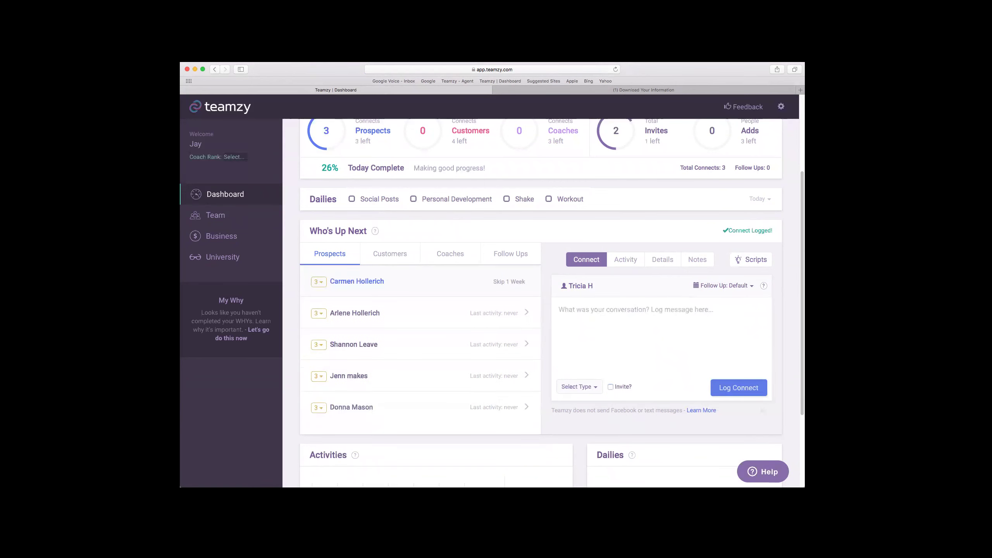
- Check today's activity totals and the scheduled follow-ups in Who's Up Next
{"action": "scroll", "coordinate": [418, 326], "scroll_direction": "up", "scroll_amount": 3}
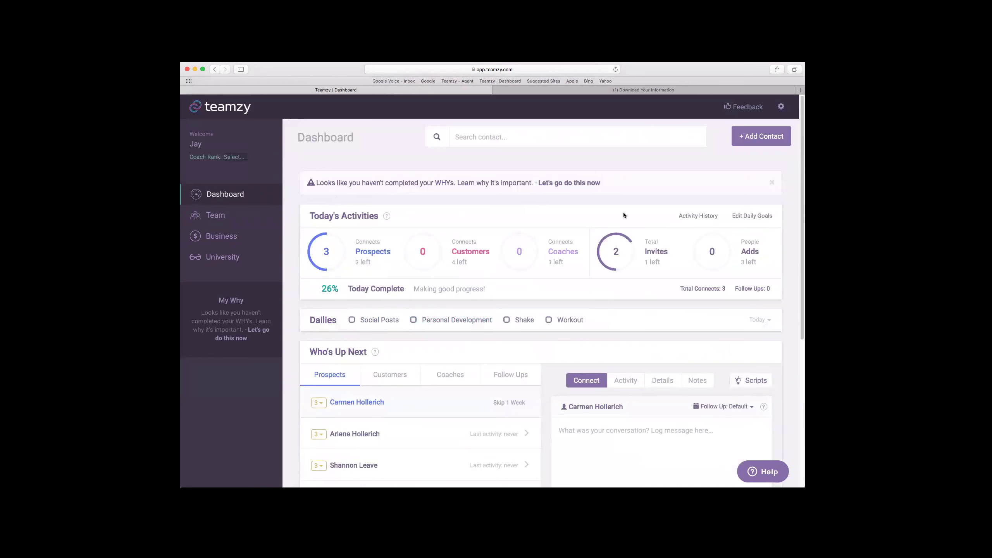
{"action": "mouse_move", "coordinate": [633, 236]}
{"action": "scroll", "coordinate": [634, 236], "scroll_direction": "down", "scroll_amount": 3}
{"action": "left_click", "coordinate": [511, 257]}
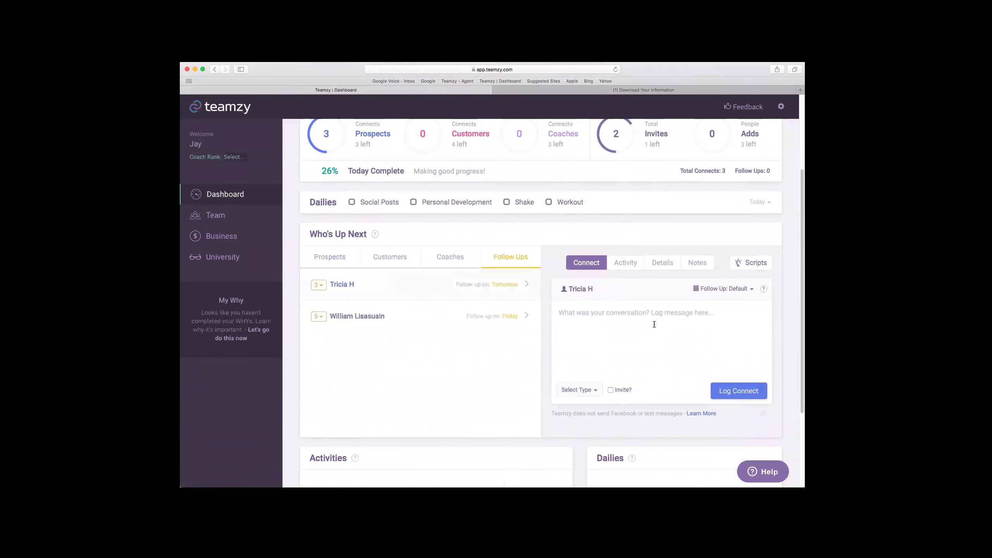
{"action": "scroll", "coordinate": [416, 328], "scroll_direction": "down", "scroll_amount": 1}
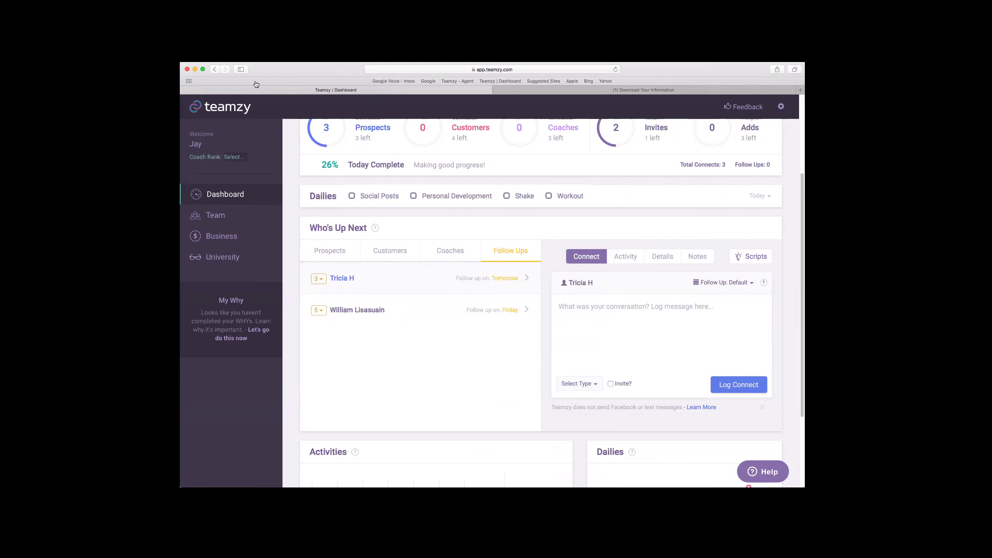
{"action": "scroll", "coordinate": [500, 290], "scroll_direction": "up", "scroll_amount": 5}
{"action": "left_click", "coordinate": [215, 215]}
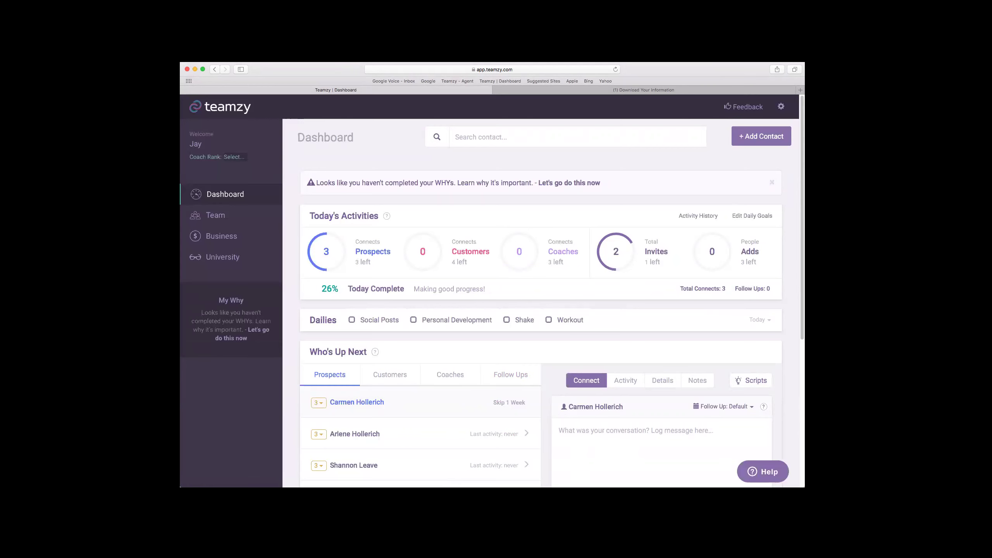
{"action": "scroll", "coordinate": [541, 303], "scroll_direction": "down", "scroll_amount": 1}
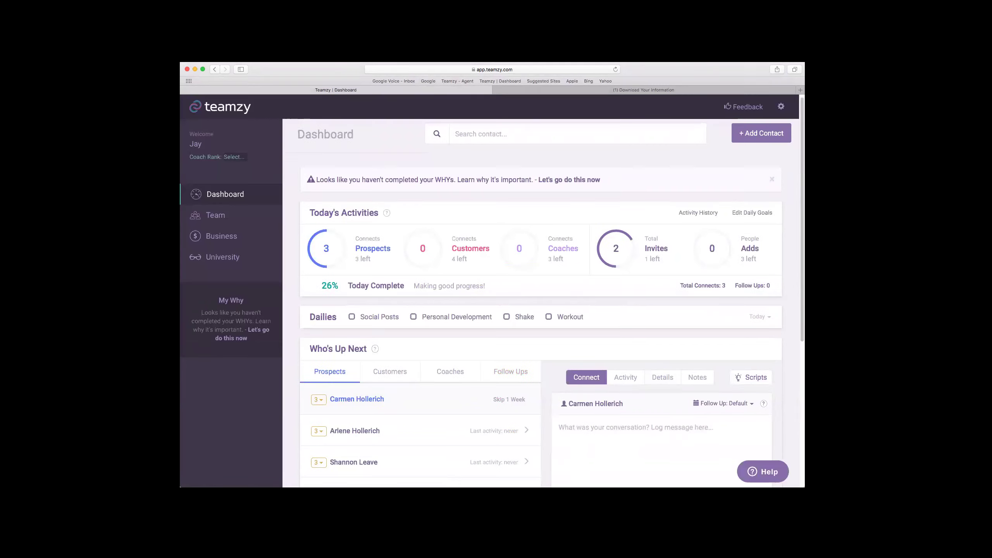
{"action": "scroll", "coordinate": [541, 303], "scroll_direction": "down", "scroll_amount": 3}
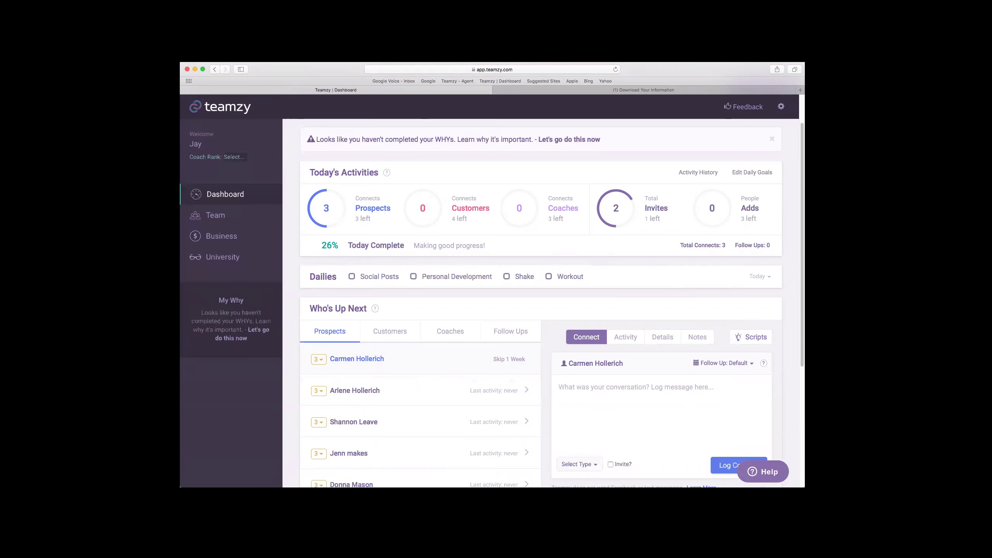
{"action": "scroll", "coordinate": [541, 303], "scroll_direction": "up", "scroll_amount": 2}
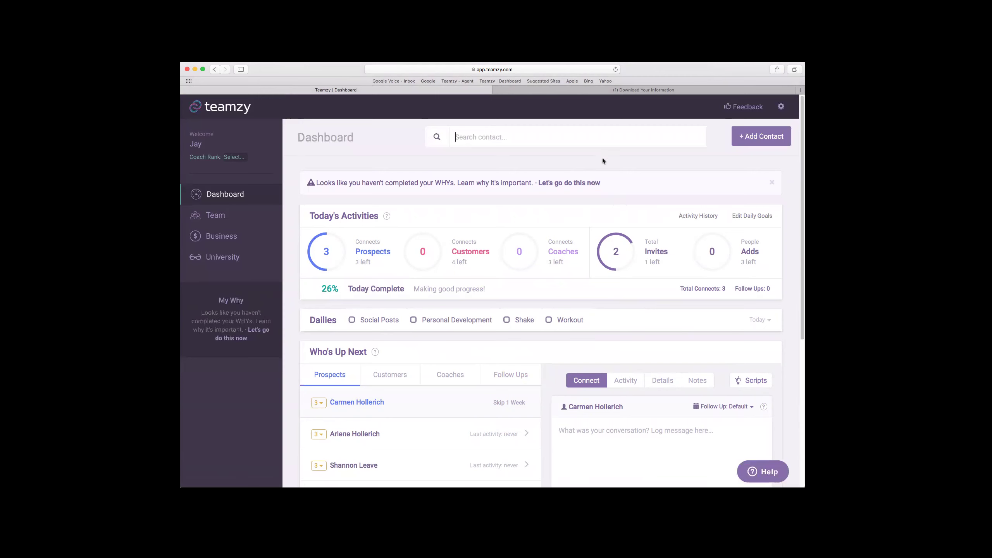
{"action": "scroll", "coordinate": [553, 356], "scroll_direction": "down", "scroll_amount": 4}
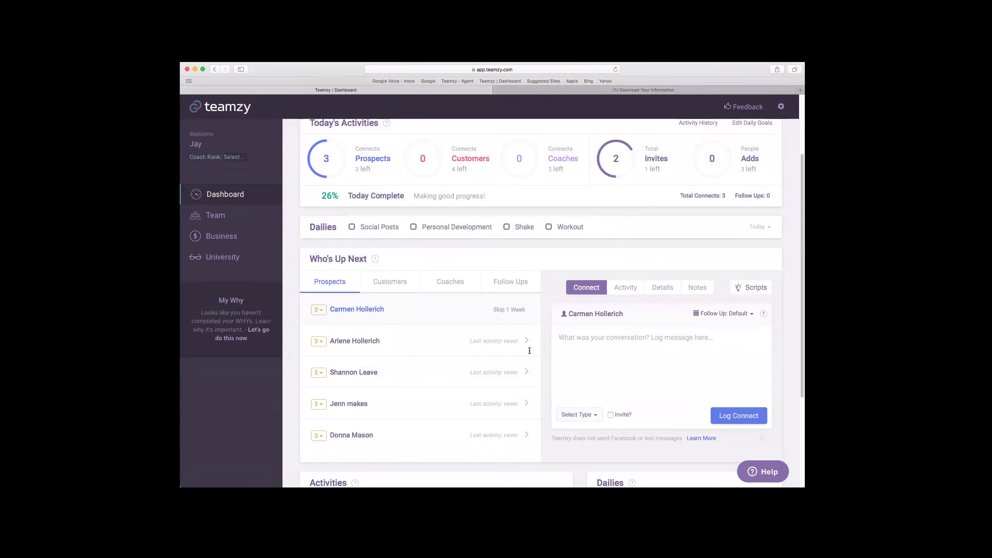
{"action": "scroll", "coordinate": [609, 342], "scroll_direction": "down", "scroll_amount": 1}
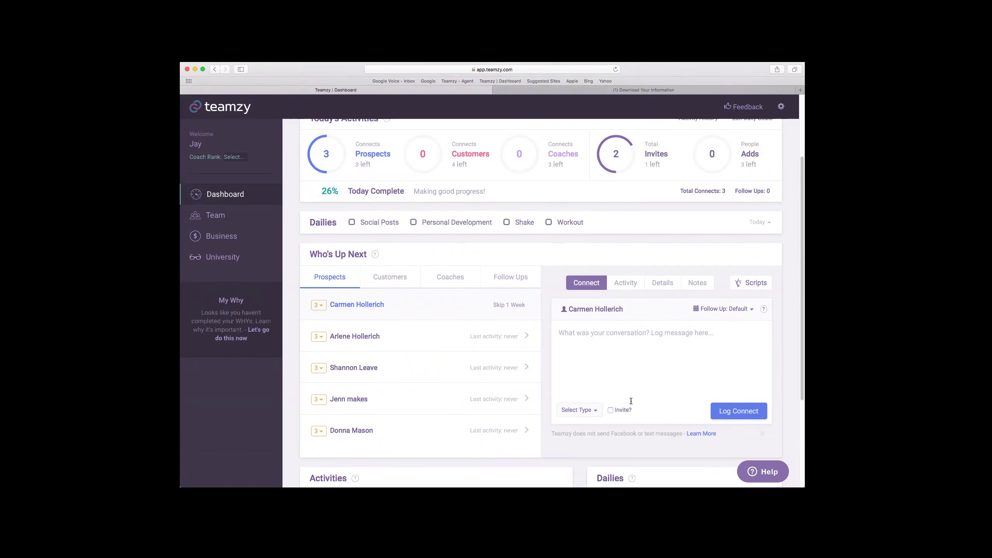
- Search contacts by first name for the prospect messaged on Facebook and open that contact's record
{"action": "scroll", "coordinate": [631, 401], "scroll_direction": "up", "scroll_amount": 5}
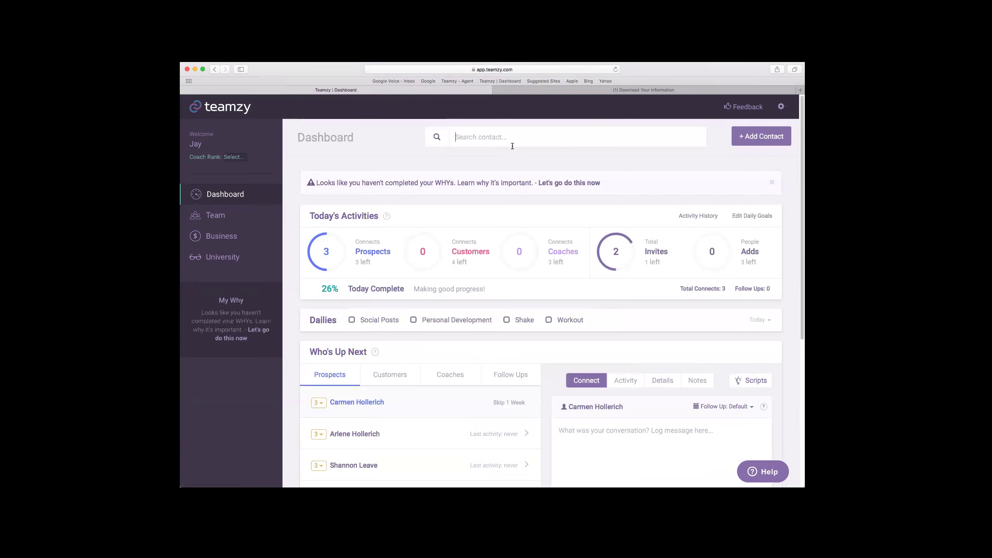
{"action": "type", "text": "Eric"}
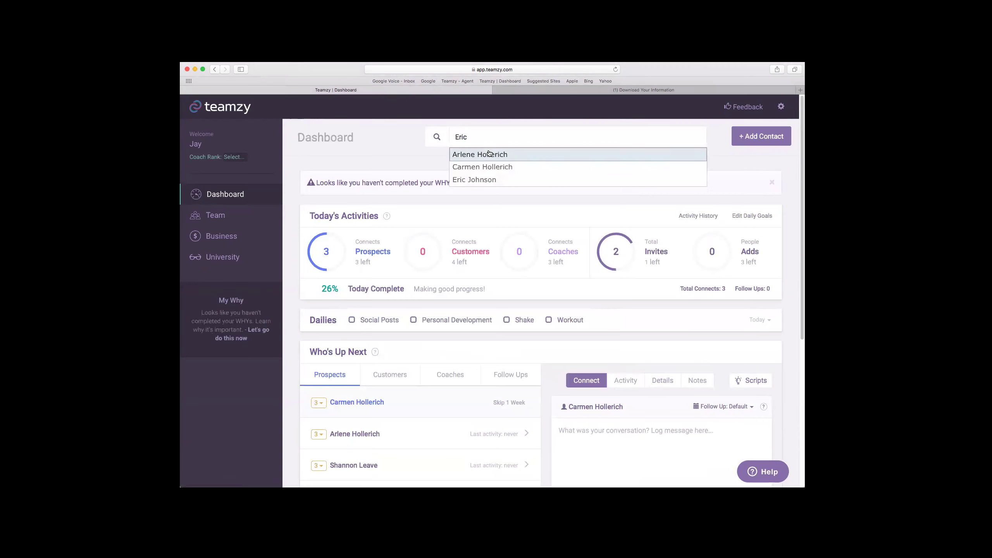
{"action": "left_click", "coordinate": [498, 180]}
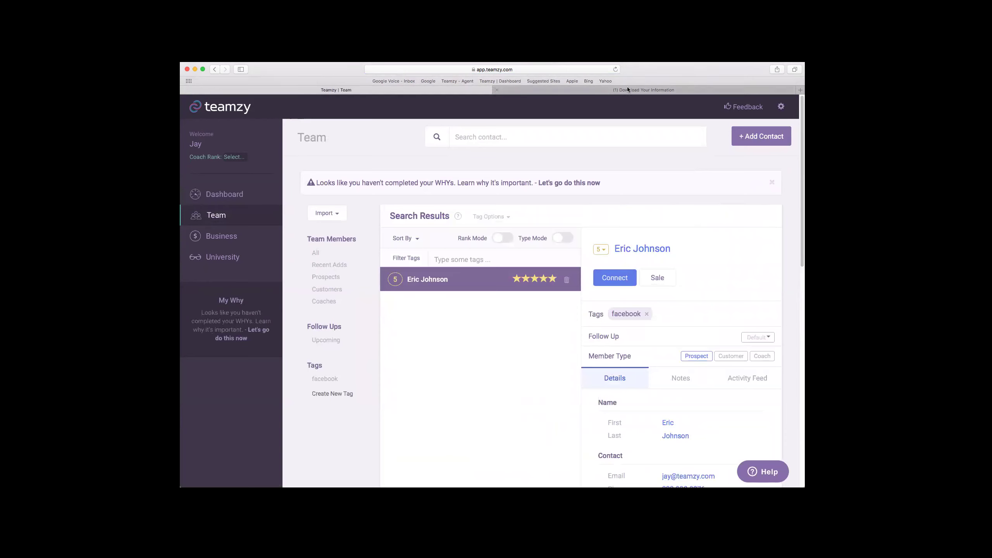
- Switch to Facebook and copy the chat conversation with the same prospect
{"action": "left_click", "coordinate": [643, 90]}
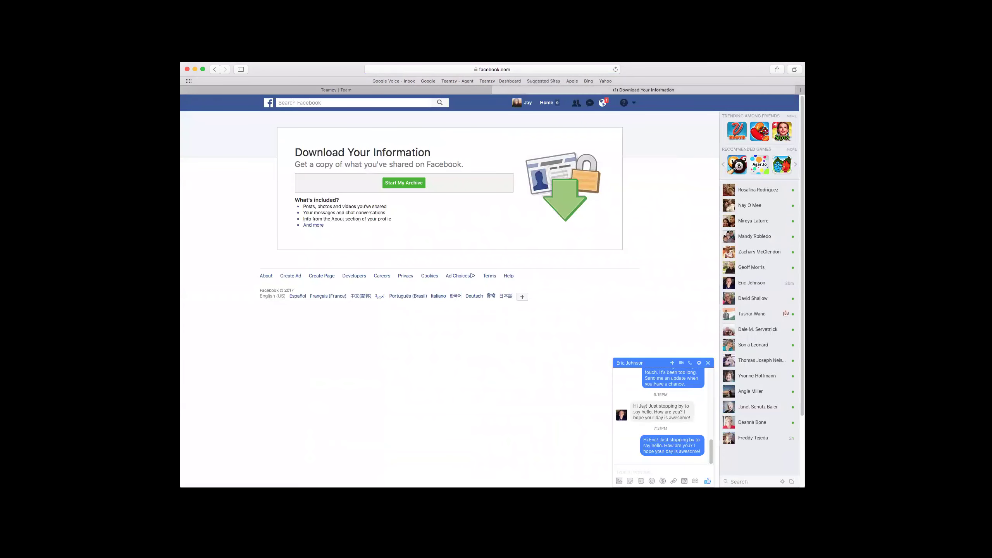
{"action": "left_click_drag", "start_coordinate": [672, 449], "coordinate": [643, 372]}
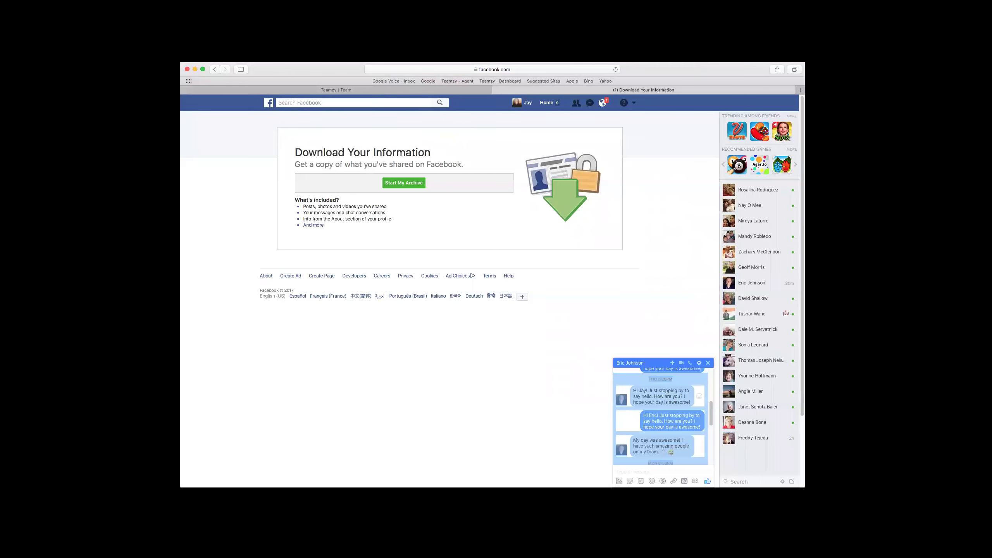
{"action": "right_click", "coordinate": [659, 401]}
{"action": "left_click", "coordinate": [682, 419]}
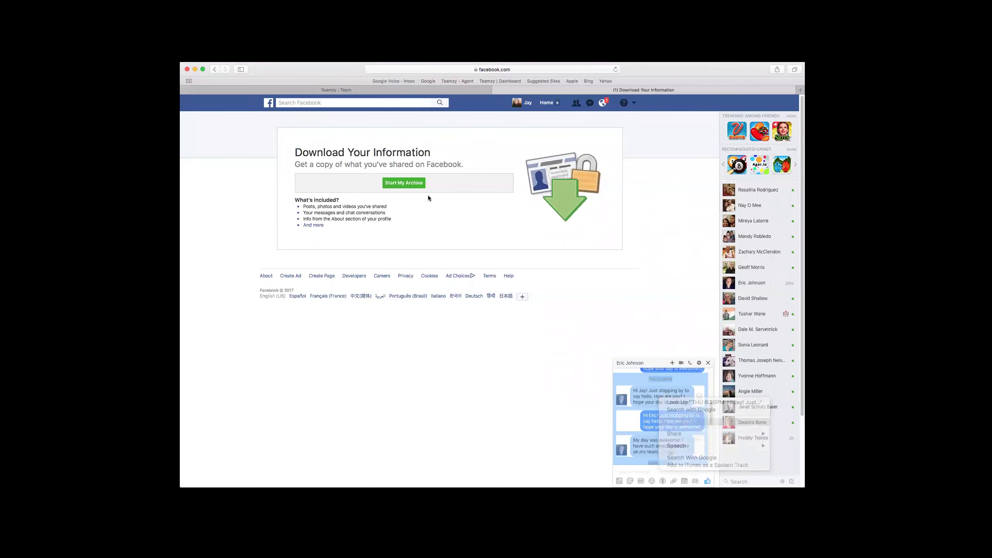
- Switch back to Teamzy, paste the copied conversation into the prospect's notes, and save the notes
{"action": "key", "text": "ctrl+shift+Tab"}
{"action": "left_click", "coordinate": [703, 382]}
{"action": "left_click", "coordinate": [724, 407]}
{"action": "key", "text": "super+v"}
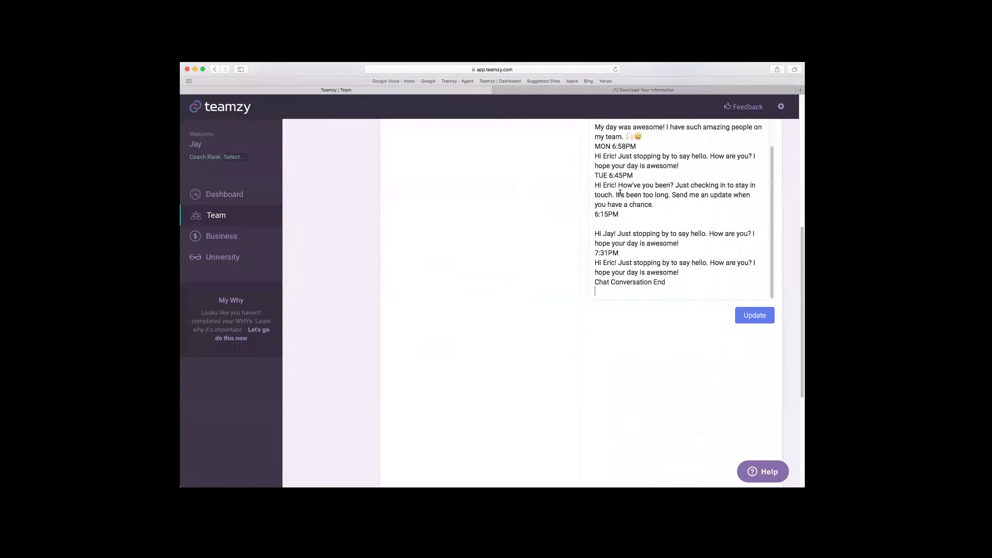
{"action": "left_click", "coordinate": [755, 315]}
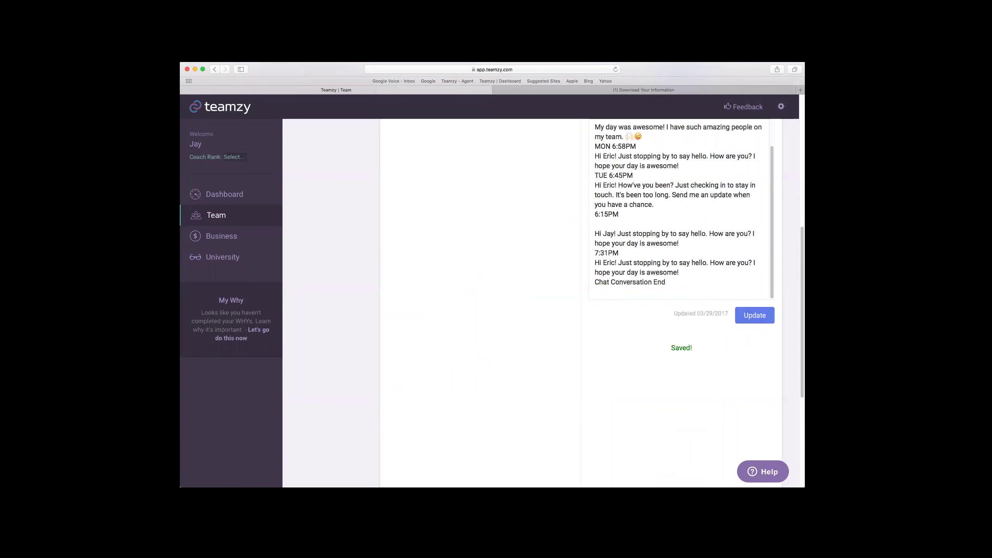
- Set the prospect's follow-up to tomorrow
{"action": "scroll", "coordinate": [680, 274], "scroll_direction": "up", "scroll_amount": 10}
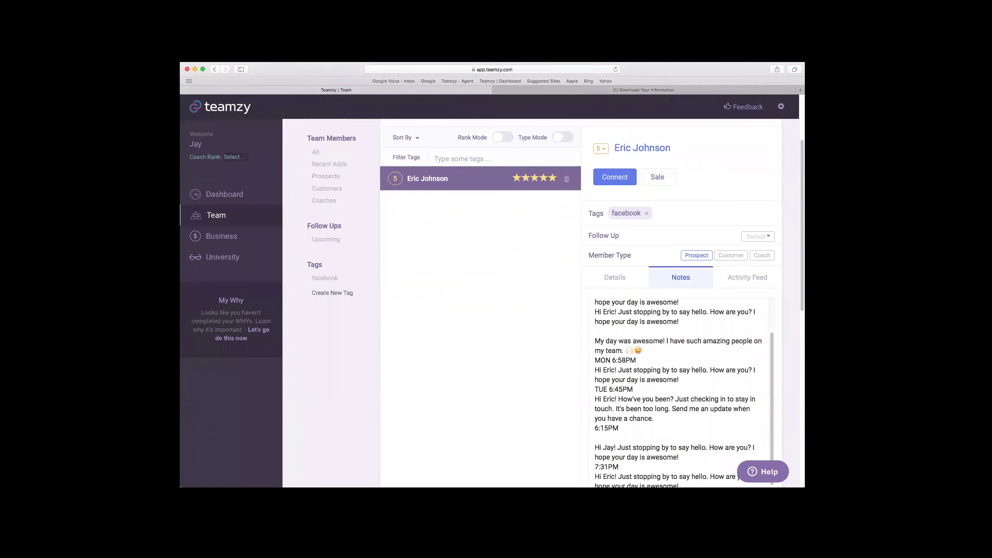
{"action": "left_click", "coordinate": [758, 236]}
{"action": "left_click", "coordinate": [723, 264]}
- Review the saved conversation in the same prospect's notes from the dashboard's Follow Ups list
{"action": "left_click", "coordinate": [235, 195]}
{"action": "scroll", "coordinate": [684, 285], "scroll_direction": "down", "scroll_amount": 2}
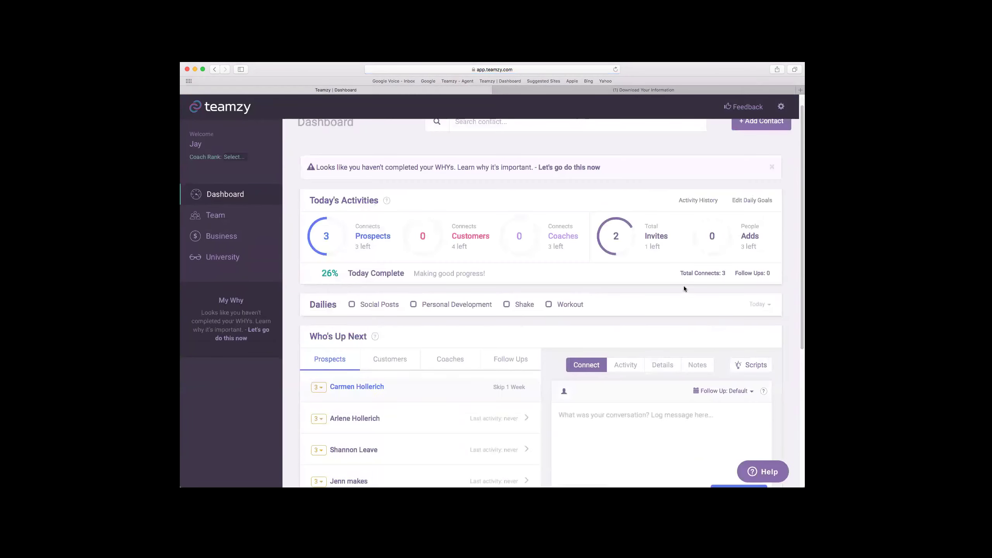
{"action": "scroll", "coordinate": [685, 291], "scroll_direction": "down", "scroll_amount": 1}
{"action": "left_click", "coordinate": [524, 306]}
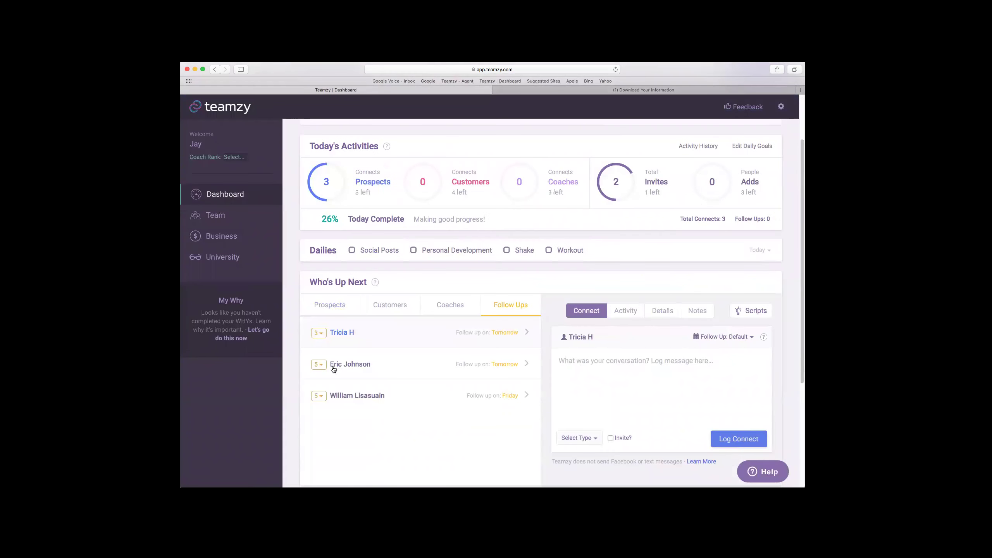
{"action": "left_click", "coordinate": [413, 378]}
{"action": "left_click", "coordinate": [697, 311]}
{"action": "scroll", "coordinate": [602, 387], "scroll_direction": "up", "scroll_amount": 4}
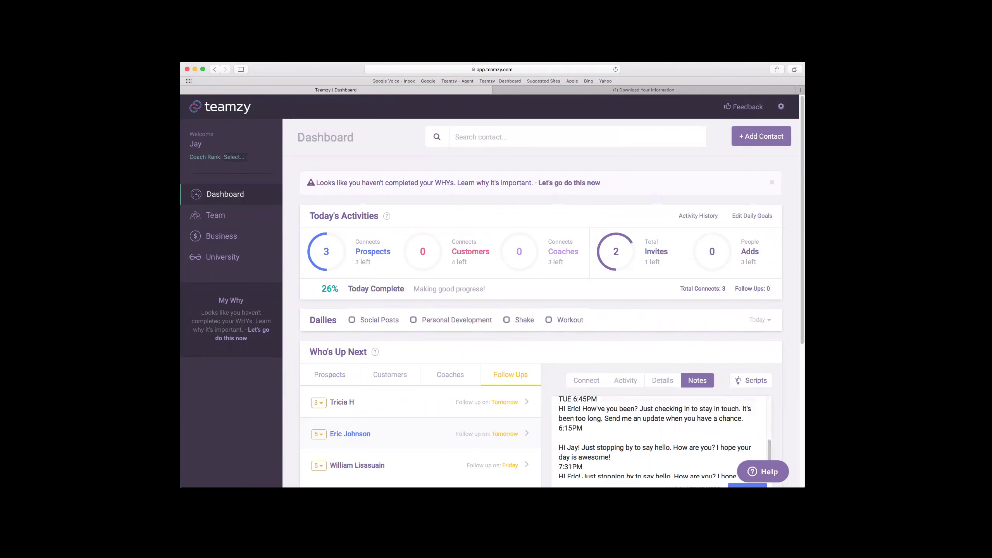
{"action": "scroll", "coordinate": [541, 303], "scroll_direction": "down", "scroll_amount": 3}
{"action": "scroll", "coordinate": [656, 392], "scroll_direction": "down", "scroll_amount": 1}
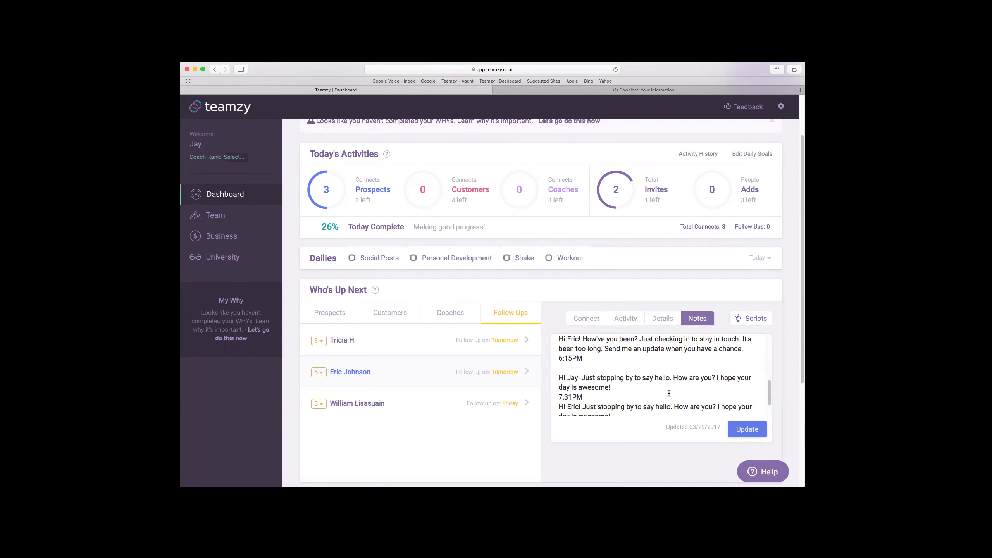
- Switch the selected follow-up contact from notes to the connect form and look over the dashboard
{"action": "left_click", "coordinate": [587, 318]}
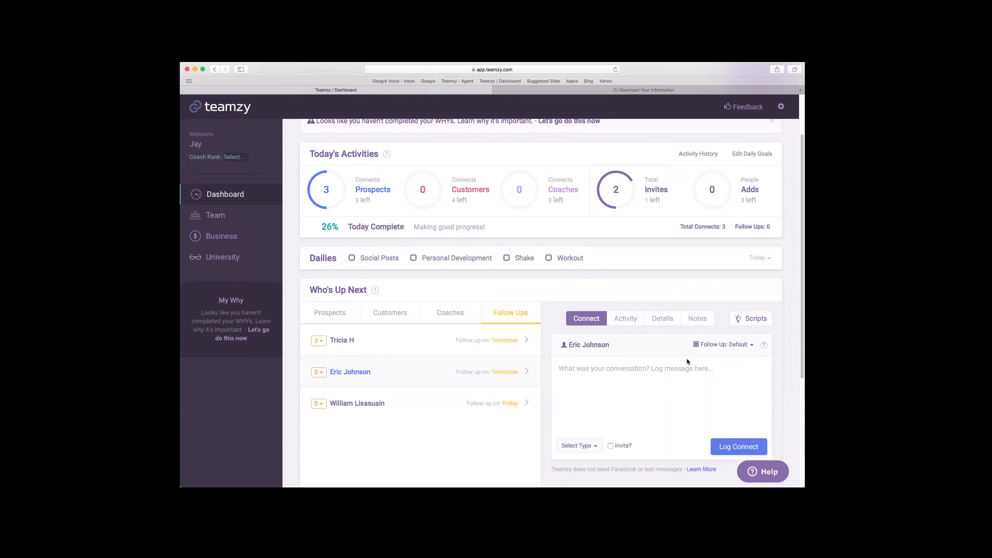
{"action": "scroll", "coordinate": [663, 352], "scroll_direction": "up", "scroll_amount": 3}
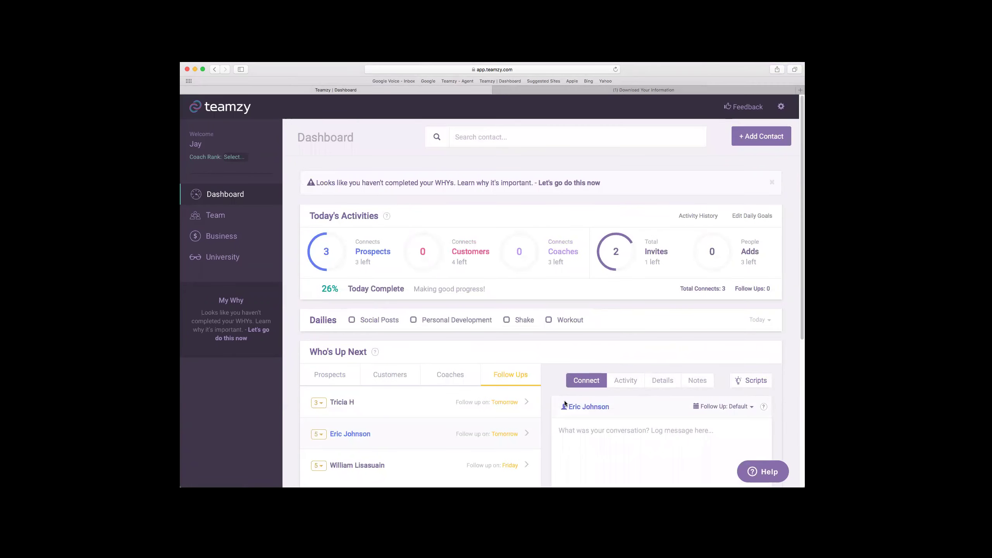
{"action": "scroll", "coordinate": [565, 403], "scroll_direction": "down", "scroll_amount": 3}
{"action": "scroll", "coordinate": [493, 387], "scroll_direction": "down", "scroll_amount": 2}
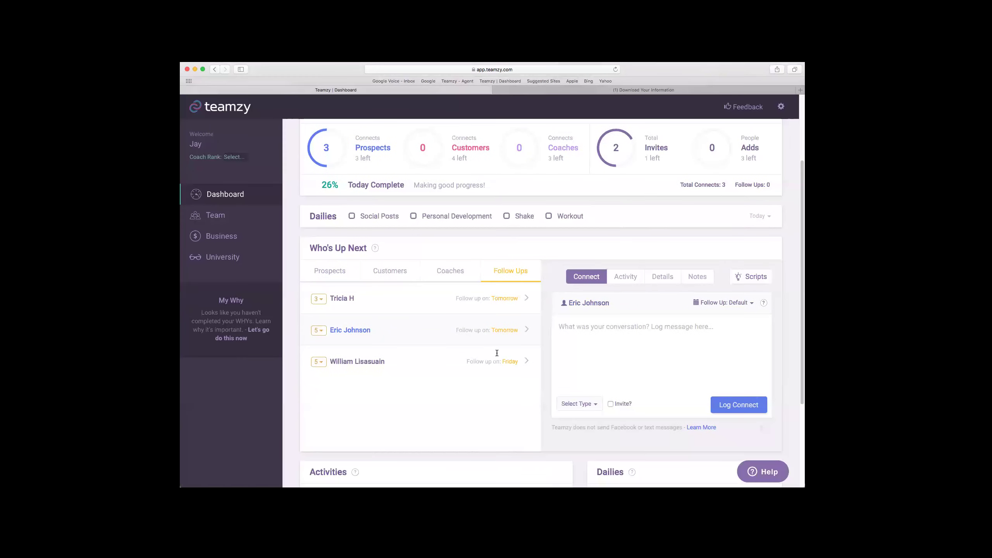
{"action": "scroll", "coordinate": [489, 335], "scroll_direction": "up", "scroll_amount": 3}
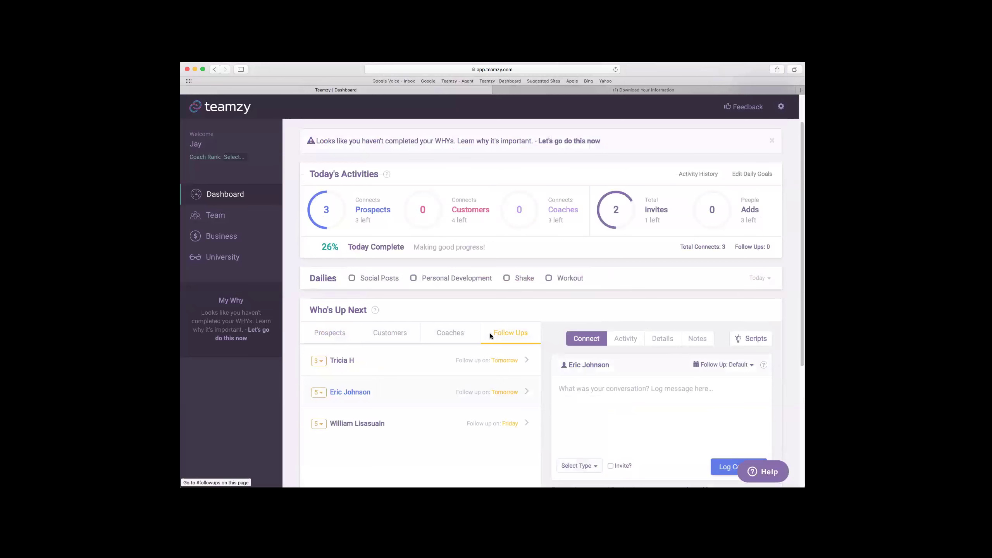
- Show the upcoming follow-ups in the Team section
{"action": "left_click", "coordinate": [242, 216]}
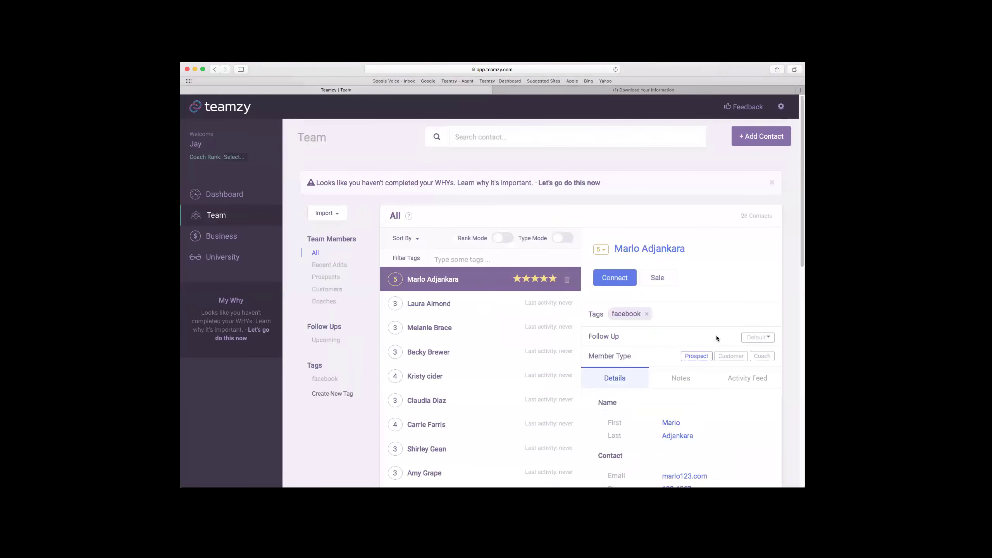
{"action": "left_click", "coordinate": [326, 341]}
{"action": "scroll", "coordinate": [345, 345], "scroll_direction": "down", "scroll_amount": 2}
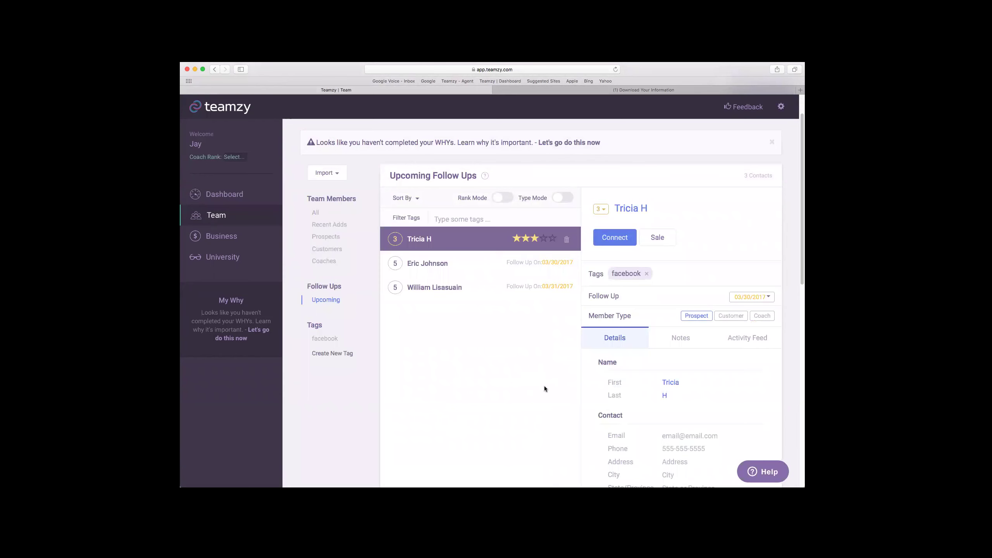
- Reschedule the second contact in the upcoming follow-ups, ranked 5, for follow-up in 4 days
{"action": "left_click", "coordinate": [437, 269]}
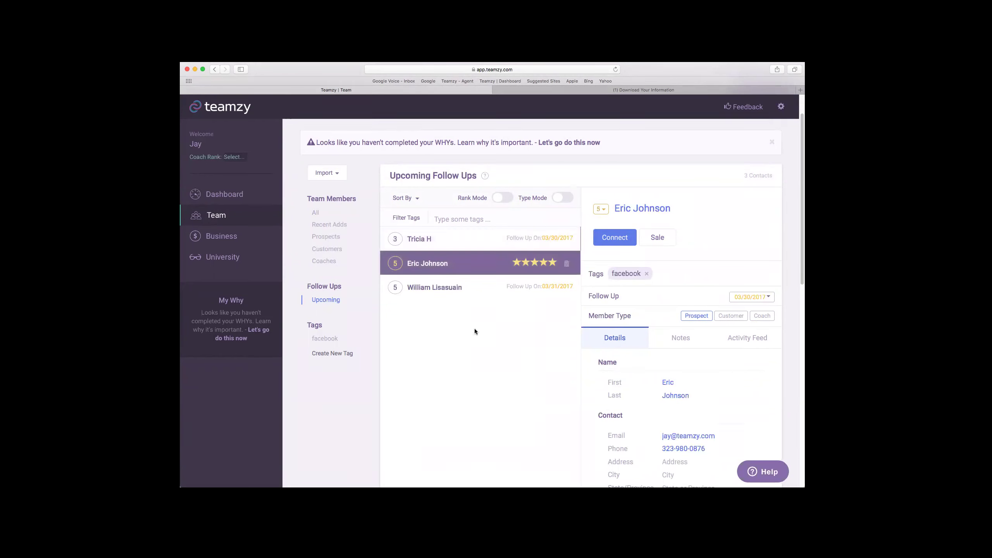
{"action": "left_click", "coordinate": [751, 297]}
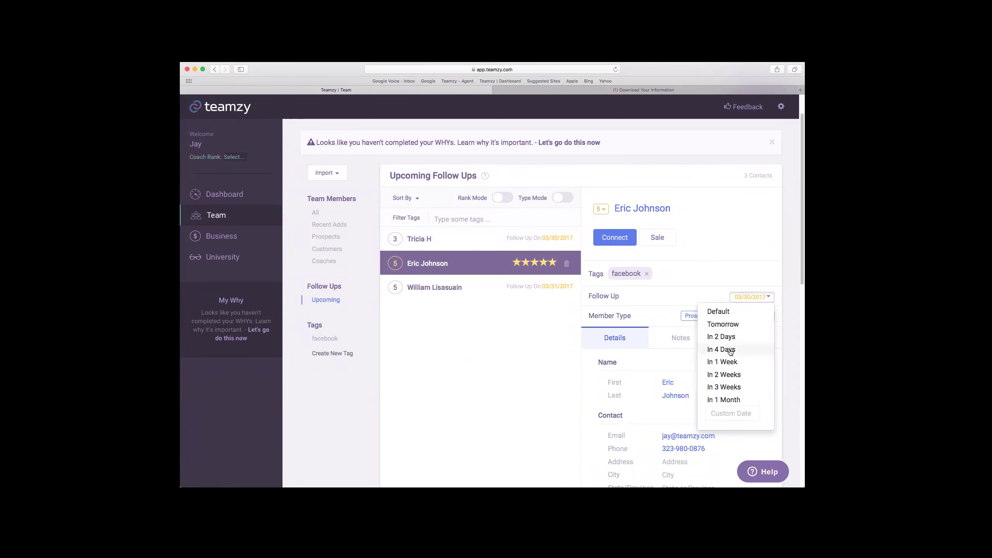
{"action": "left_click", "coordinate": [730, 337]}
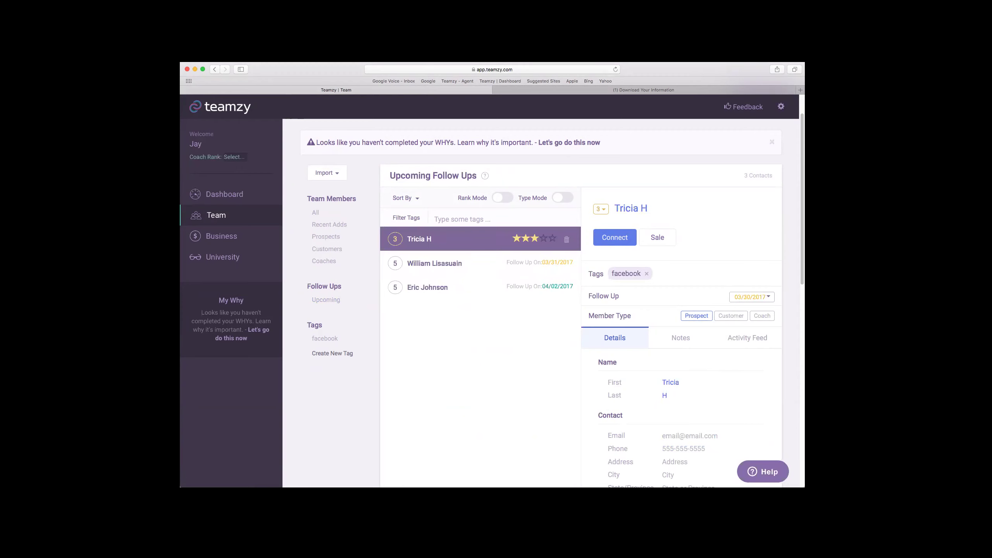
- Look up a contact by first name and check the available follow-up intervals without choosing one
{"action": "scroll", "coordinate": [531, 167], "scroll_direction": "up", "scroll_amount": 2}
{"action": "left_click", "coordinate": [501, 140]}
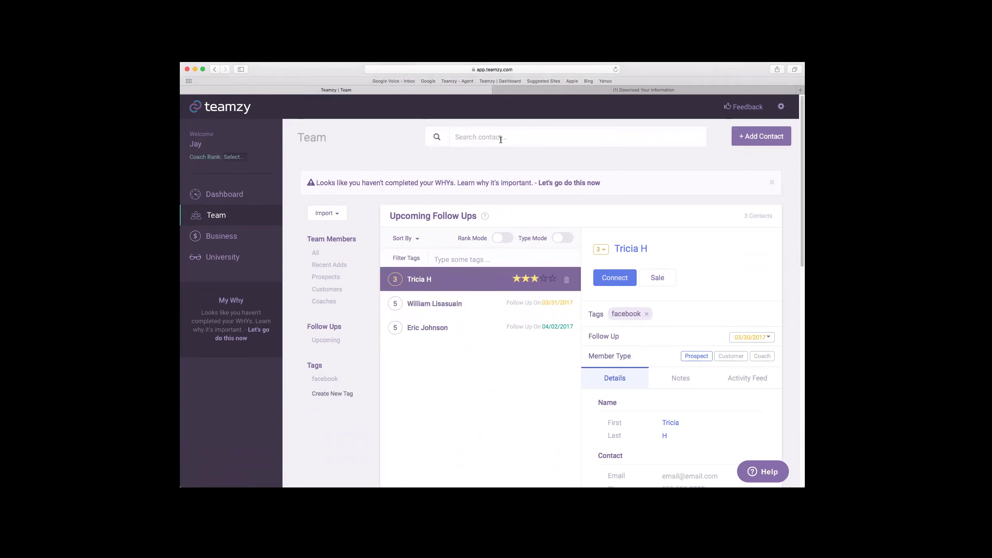
{"action": "type", "text": "marlo"}
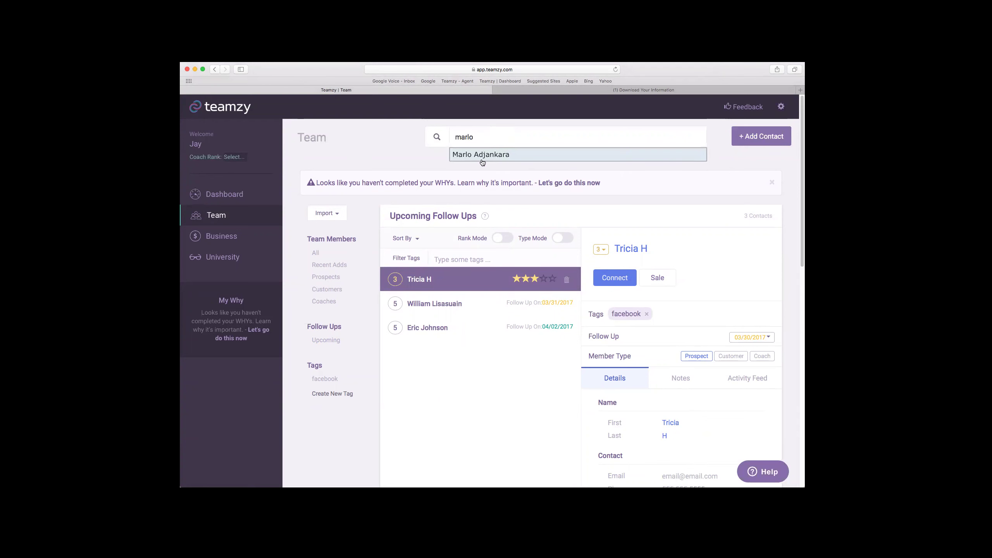
{"action": "left_click", "coordinate": [493, 155]}
{"action": "scroll", "coordinate": [730, 298], "scroll_direction": "down", "scroll_amount": 2}
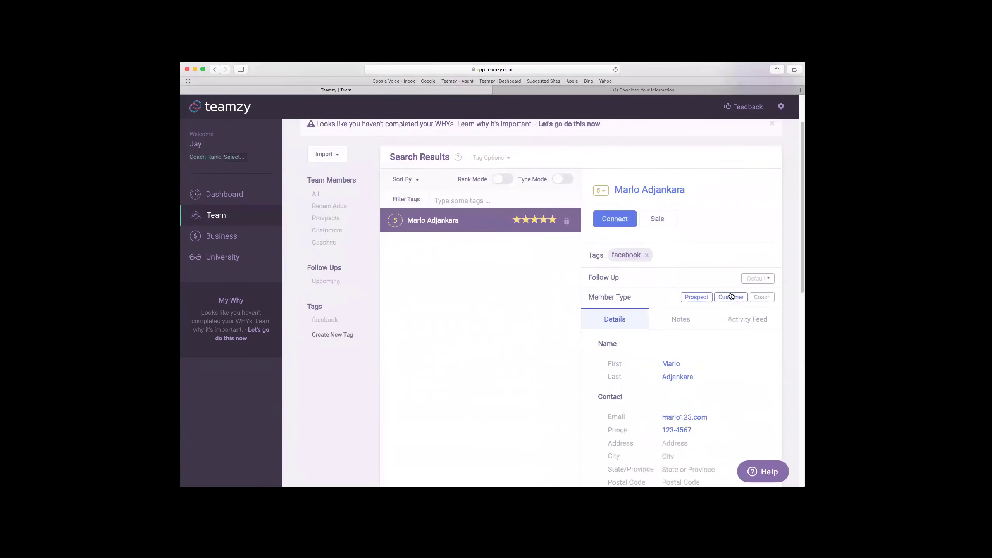
{"action": "left_click", "coordinate": [758, 278]}
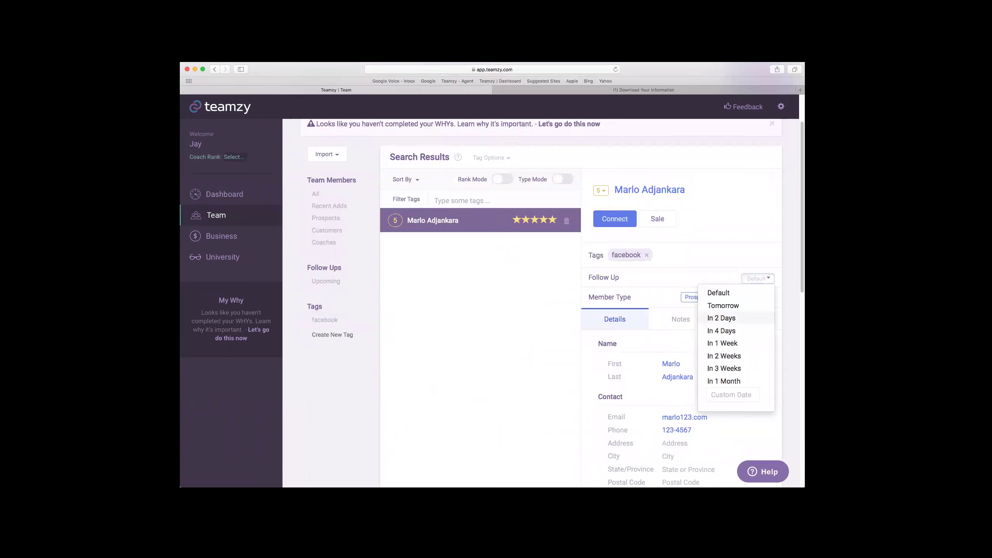
{"action": "key", "text": "Escape"}
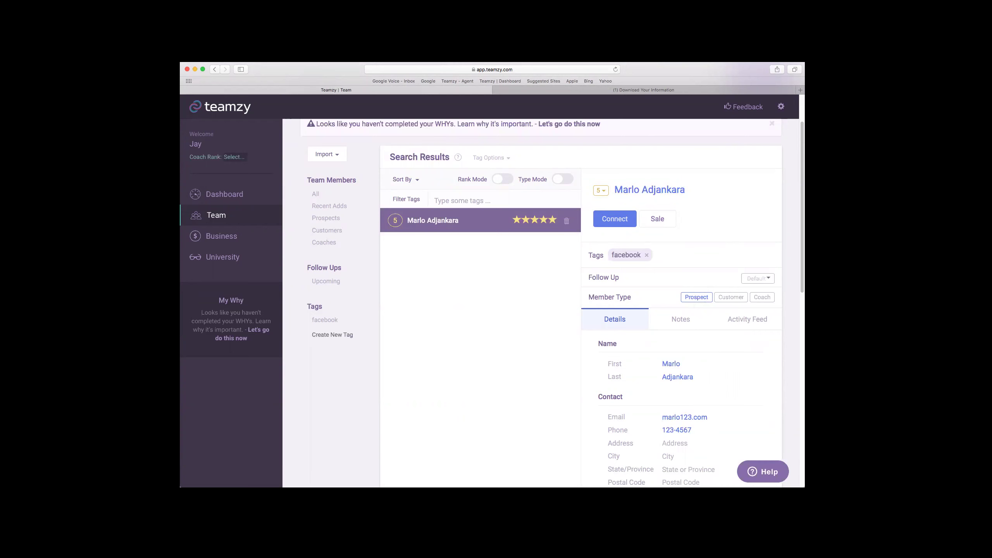
{"action": "scroll", "coordinate": [406, 206], "scroll_direction": "up", "scroll_amount": 2}
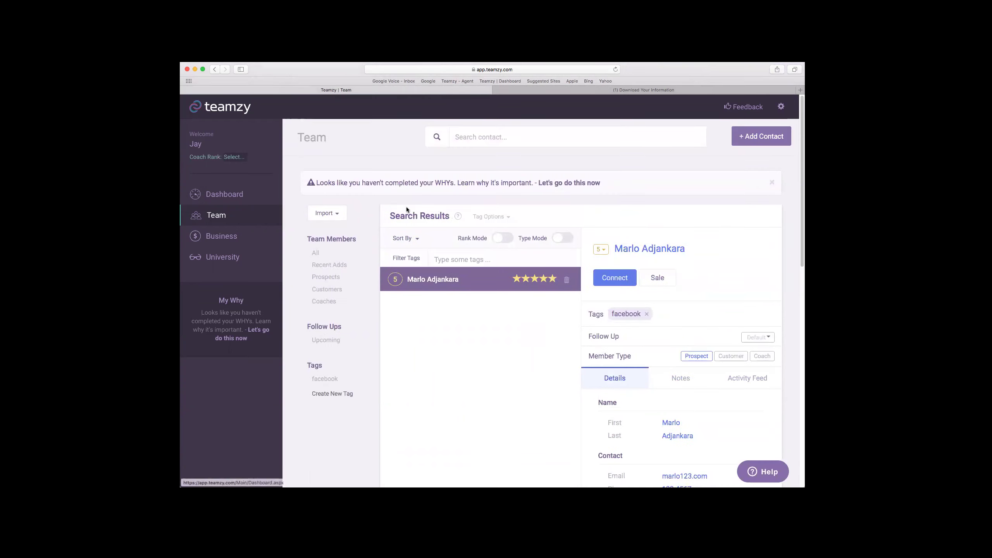
- Review today's activity goals on the dashboard, including the explanation of daily people adds
{"action": "left_click", "coordinate": [242, 198]}
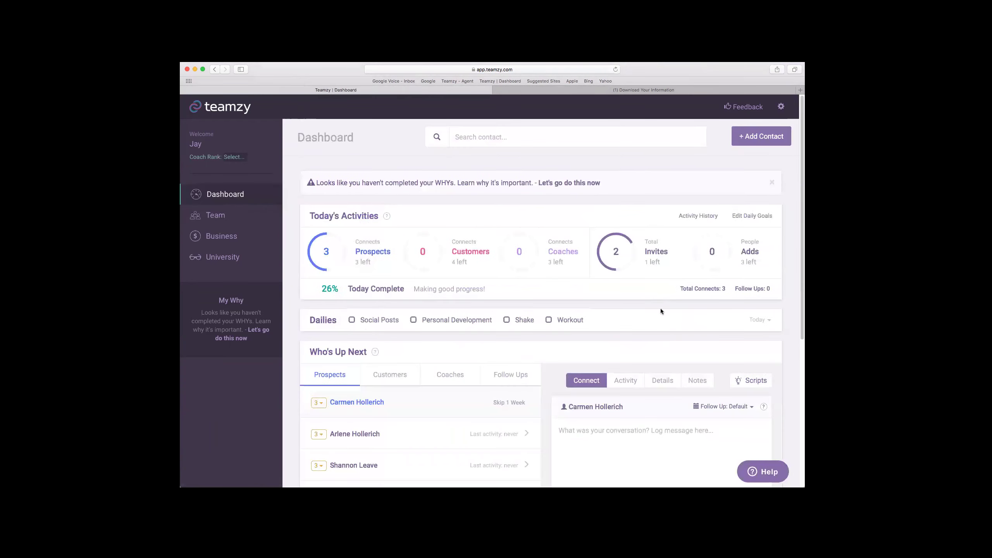
{"action": "scroll", "coordinate": [716, 333], "scroll_direction": "down", "scroll_amount": 1}
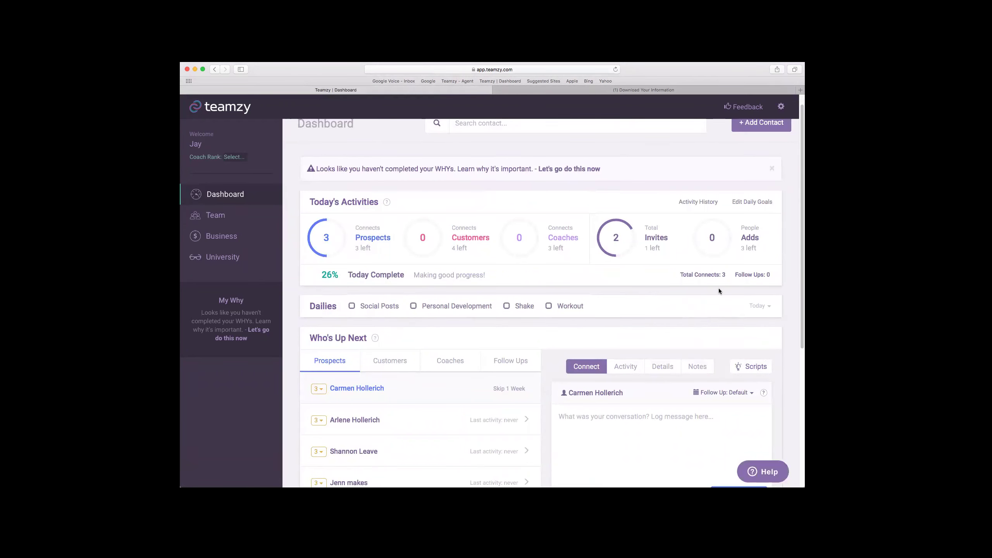
{"action": "mouse_move", "coordinate": [717, 226]}
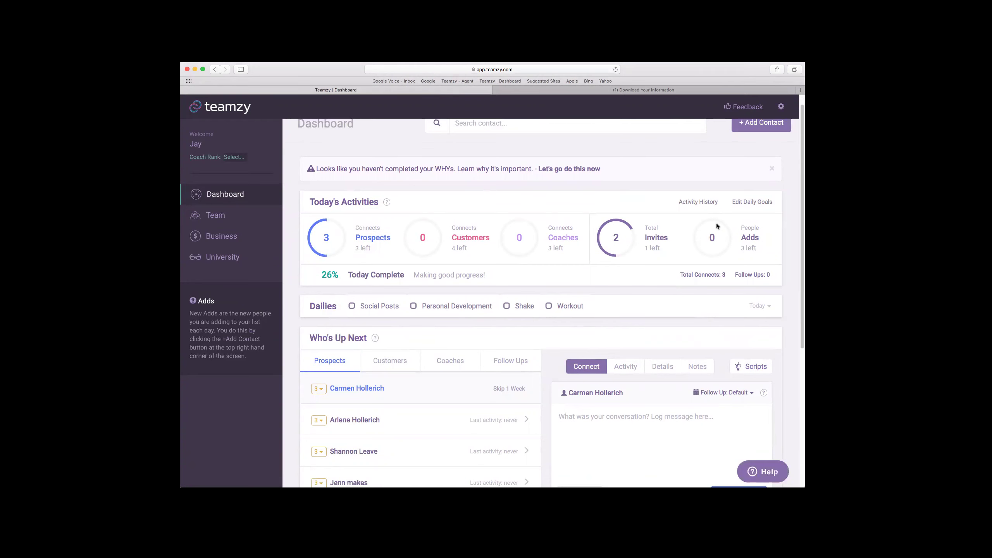
{"action": "scroll", "coordinate": [716, 223], "scroll_direction": "up", "scroll_amount": 1}
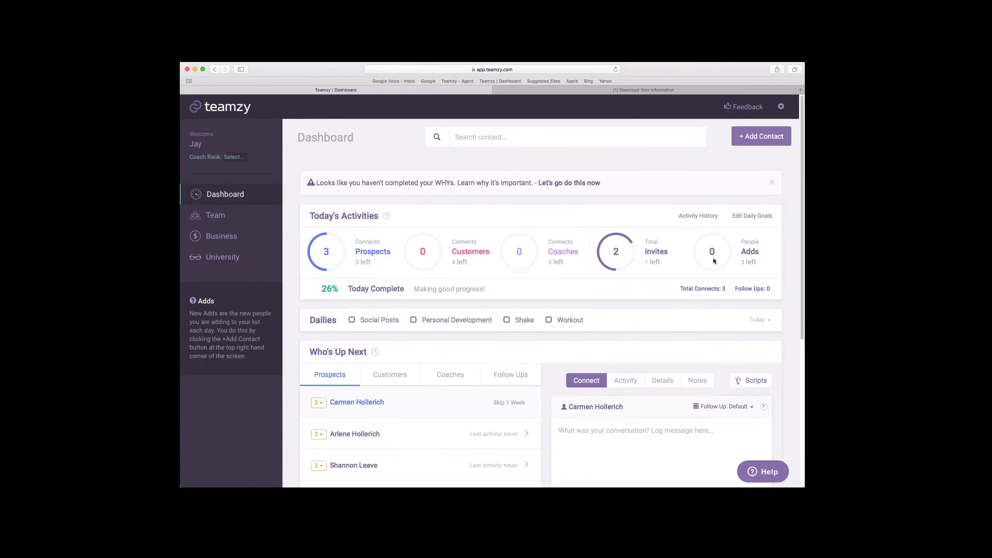
{"action": "scroll", "coordinate": [714, 260], "scroll_direction": "down", "scroll_amount": 5}
{"action": "left_click", "coordinate": [585, 337]}
{"action": "scroll", "coordinate": [585, 336], "scroll_direction": "up", "scroll_amount": 5}
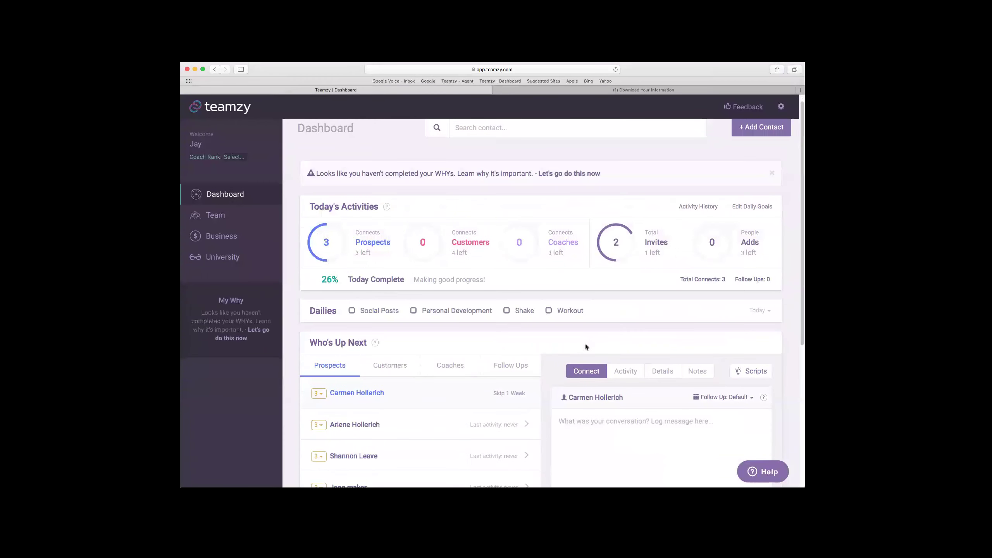
{"action": "scroll", "coordinate": [591, 343], "scroll_direction": "up", "scroll_amount": 1}
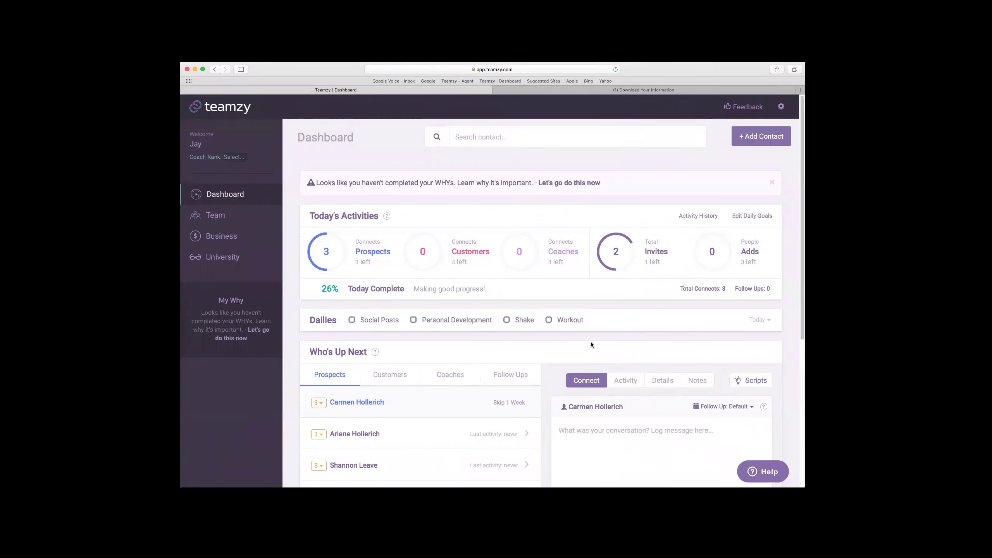
- Find the same contact by first name again and log a Shake Home Direct sale
{"action": "left_click", "coordinate": [549, 141]}
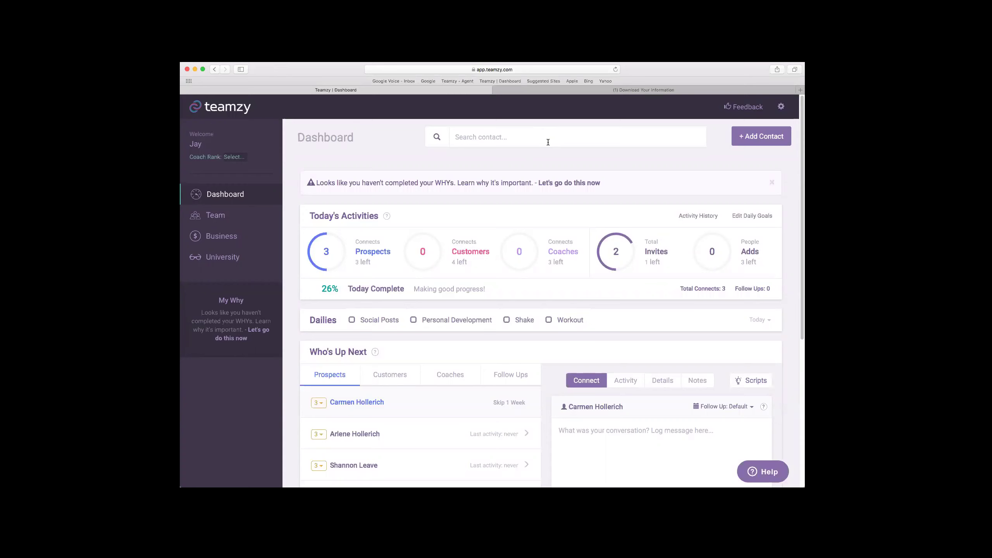
{"action": "type", "text": "marlo"}
{"action": "left_click", "coordinate": [519, 155]}
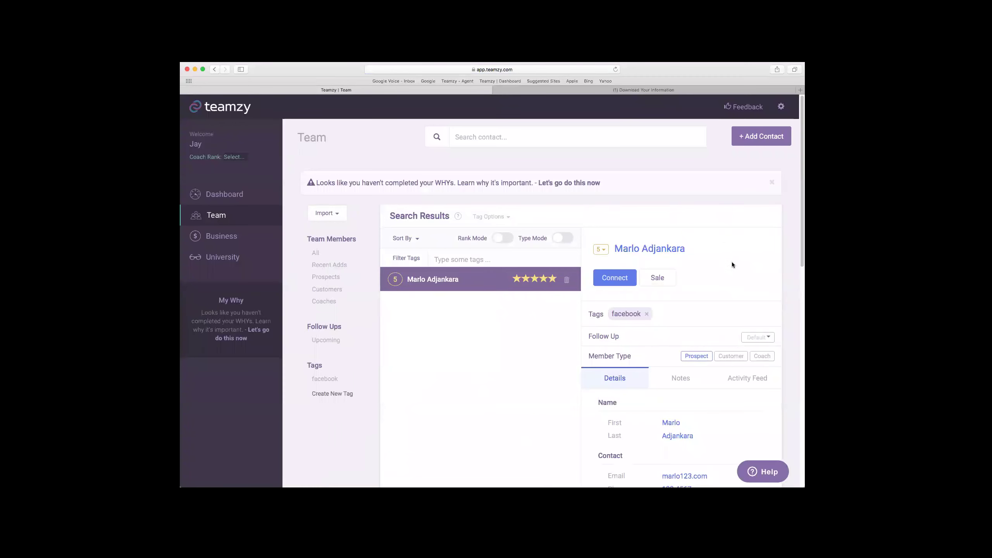
{"action": "scroll", "coordinate": [732, 262], "scroll_direction": "down", "scroll_amount": 1}
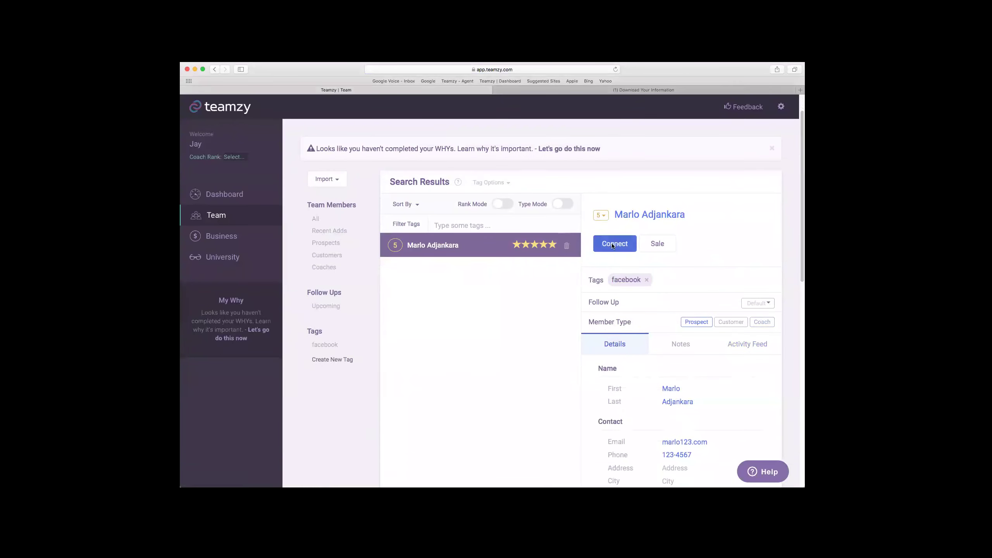
{"action": "left_click", "coordinate": [666, 249]}
{"action": "left_click", "coordinate": [641, 292]}
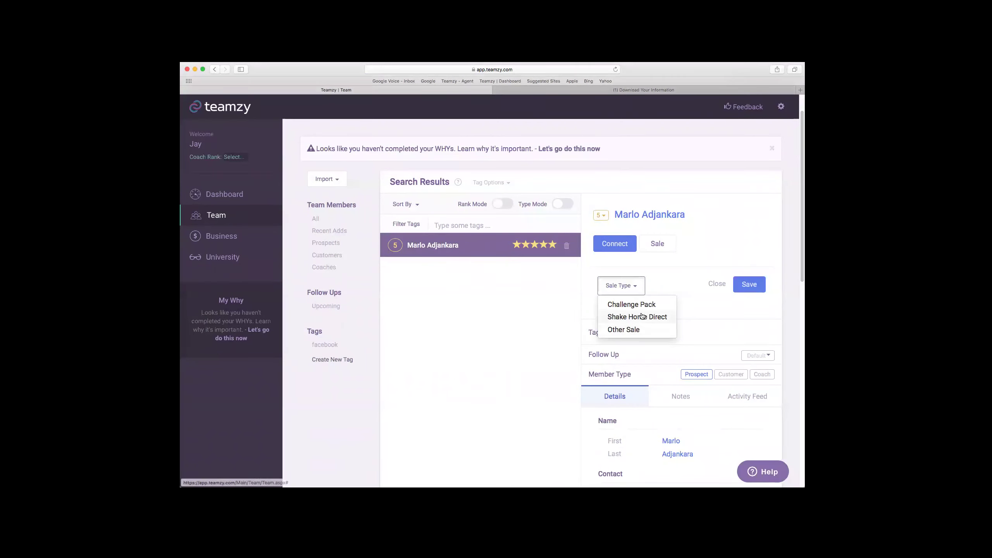
{"action": "left_click", "coordinate": [642, 317]}
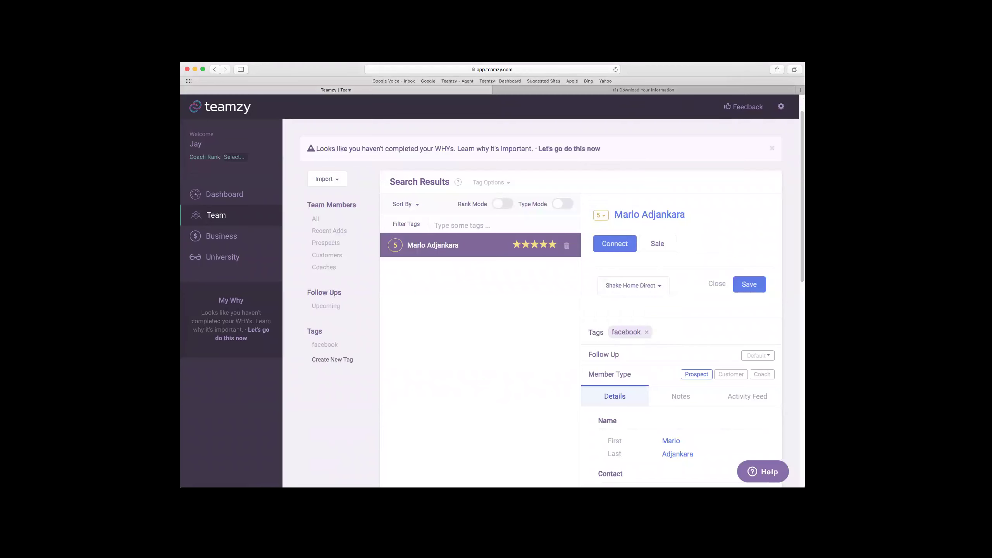
{"action": "left_click", "coordinate": [749, 284]}
- Check the contact's activity feed for the logged sale
{"action": "scroll", "coordinate": [727, 367], "scroll_direction": "down", "scroll_amount": 2}
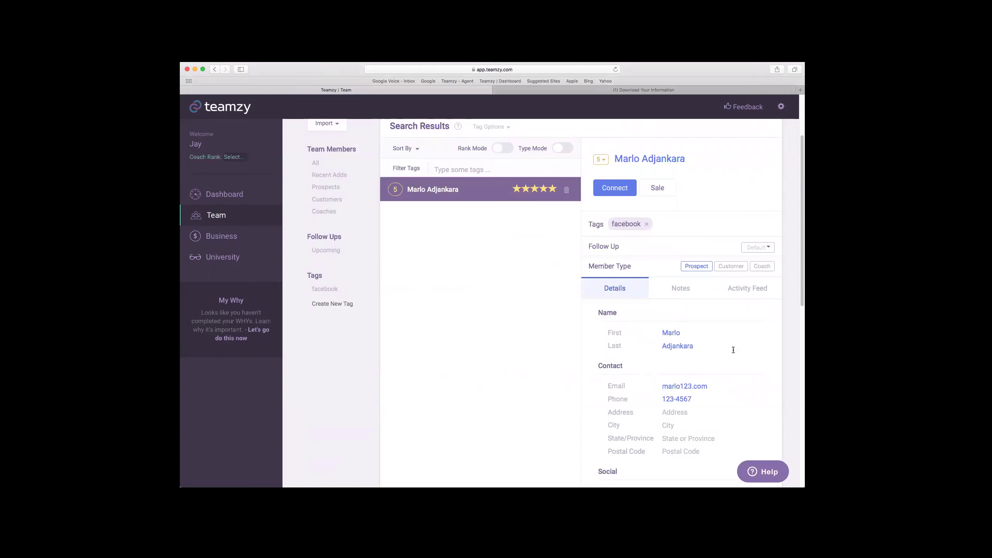
{"action": "left_click", "coordinate": [747, 288]}
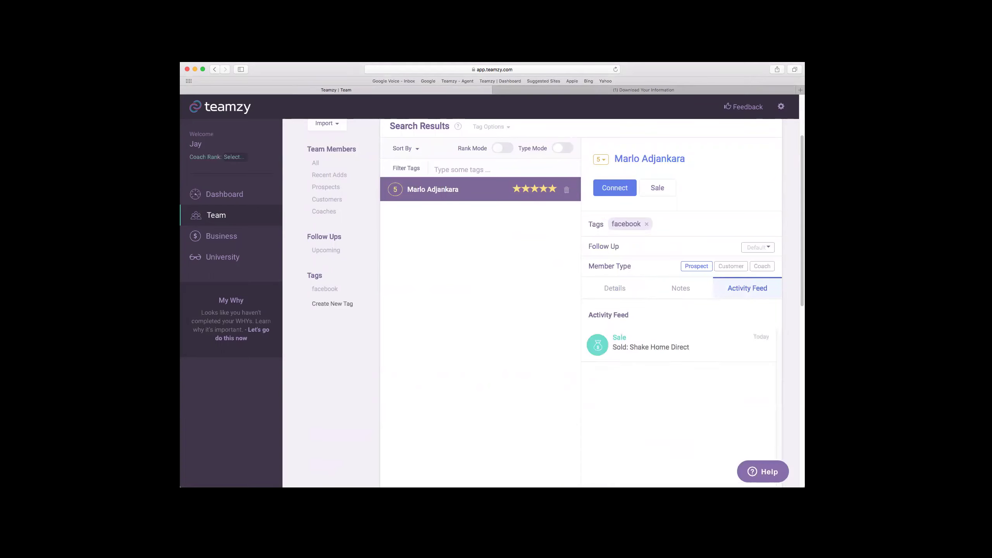
{"action": "scroll", "coordinate": [547, 293], "scroll_direction": "up", "scroll_amount": 5}
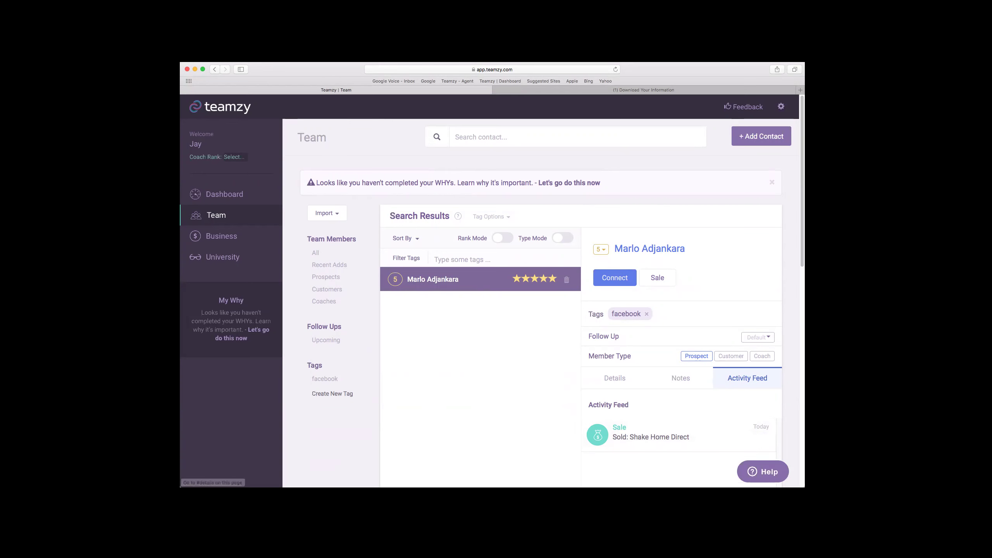
- Open the income tracker in the Business section and look through the 2017 income report
{"action": "left_click", "coordinate": [222, 235]}
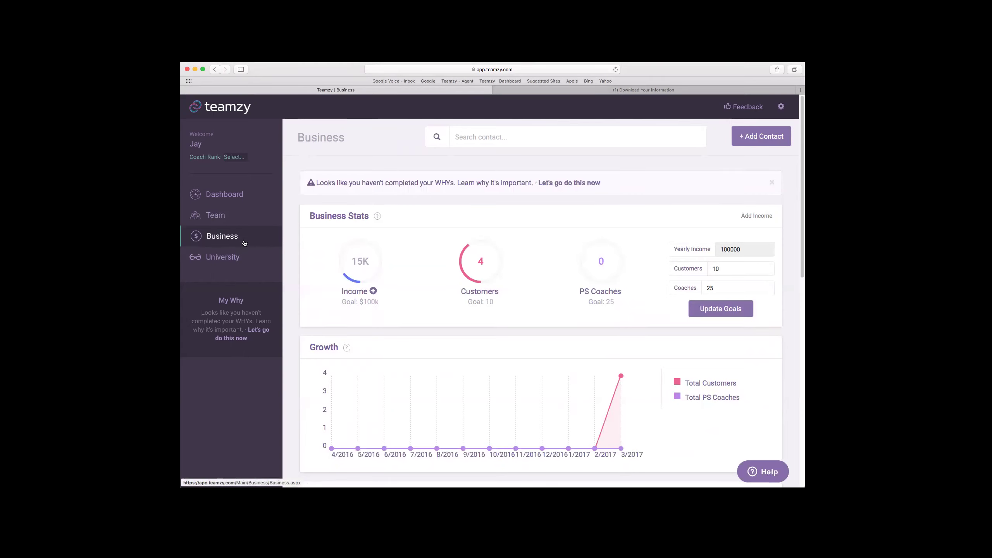
{"action": "left_click", "coordinate": [373, 290]}
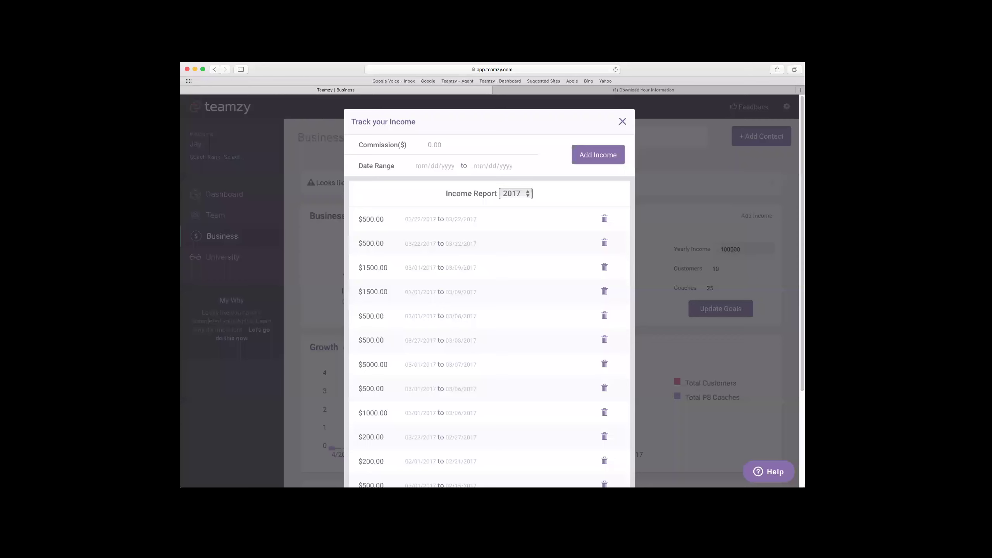
{"action": "scroll", "coordinate": [489, 293], "scroll_direction": "down", "scroll_amount": 2}
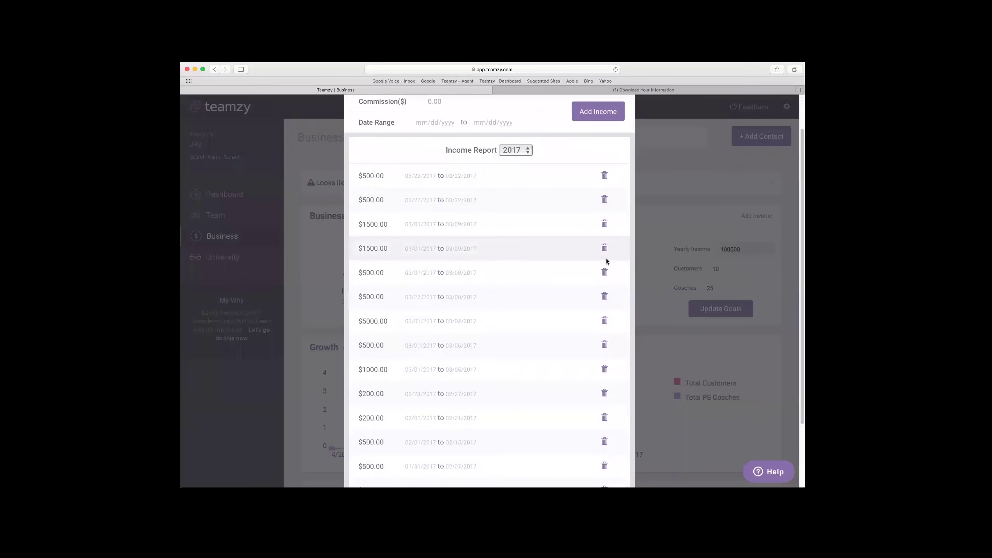
{"action": "scroll", "coordinate": [602, 269], "scroll_direction": "up", "scroll_amount": 2}
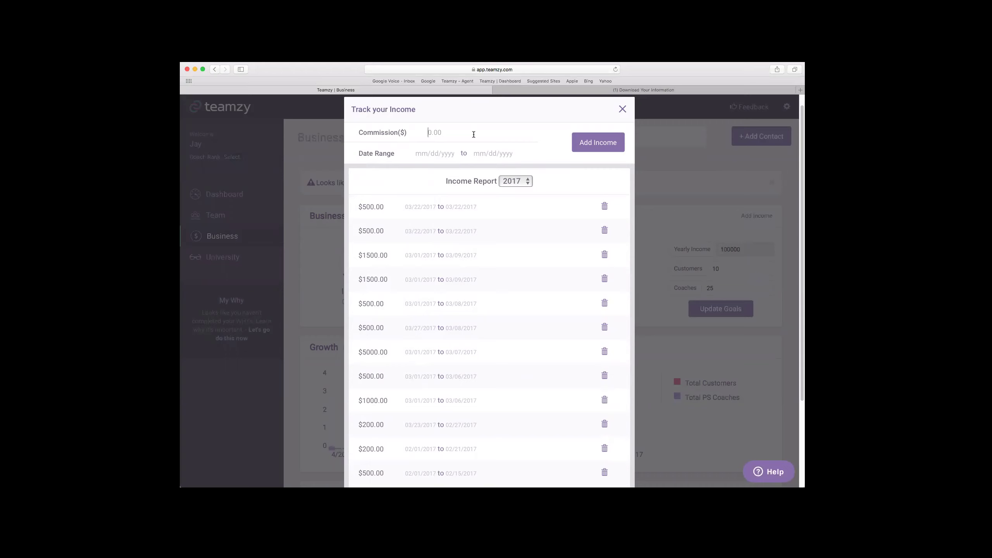
- Add a $500 commission for 03/01/2017 to 03/15/2017 and close the income tracker
{"action": "type", "text": "500"}
{"action": "left_click", "coordinate": [415, 152]}
{"action": "left_click", "coordinate": [451, 202]}
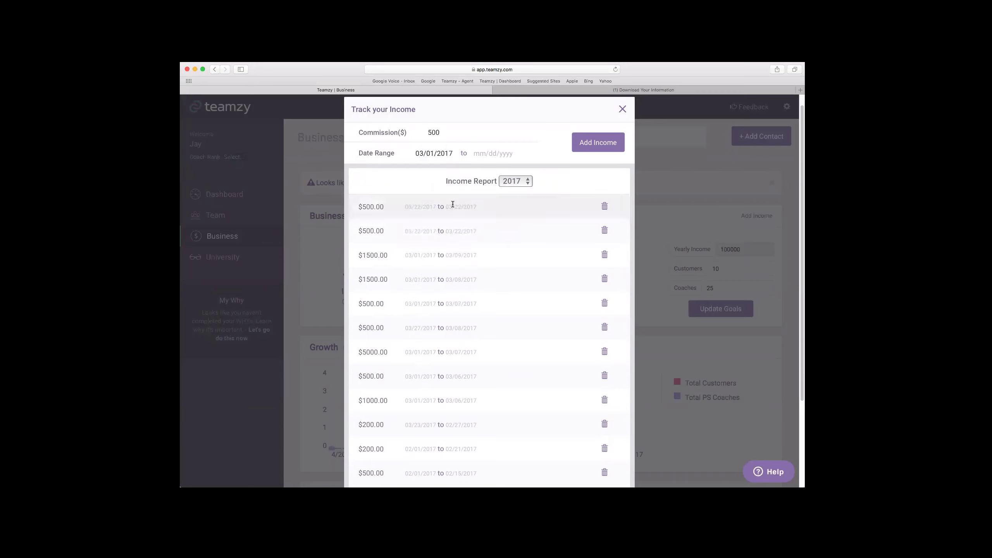
{"action": "left_click", "coordinate": [496, 153]}
{"action": "left_click", "coordinate": [524, 233]}
{"action": "left_click", "coordinate": [606, 143]}
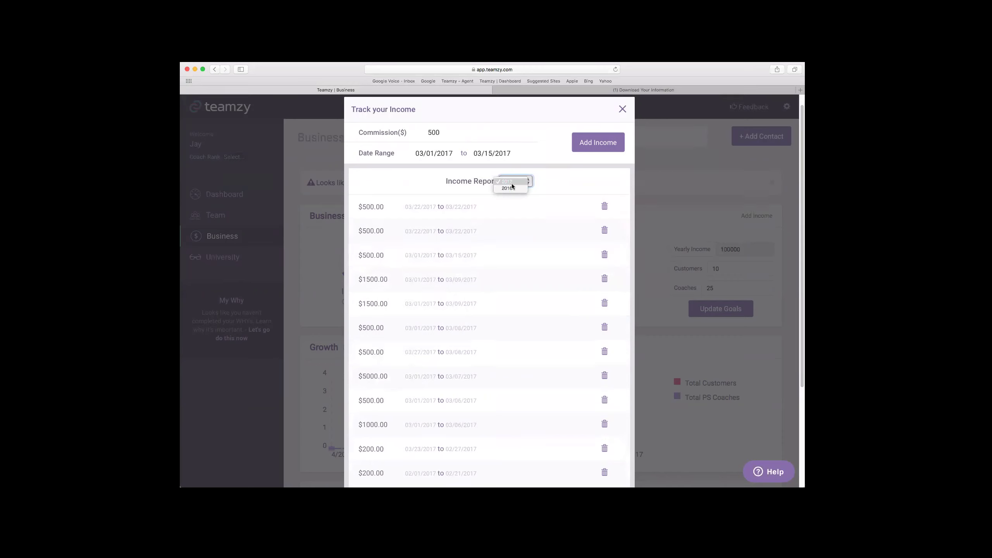
{"action": "left_click", "coordinate": [625, 111]}
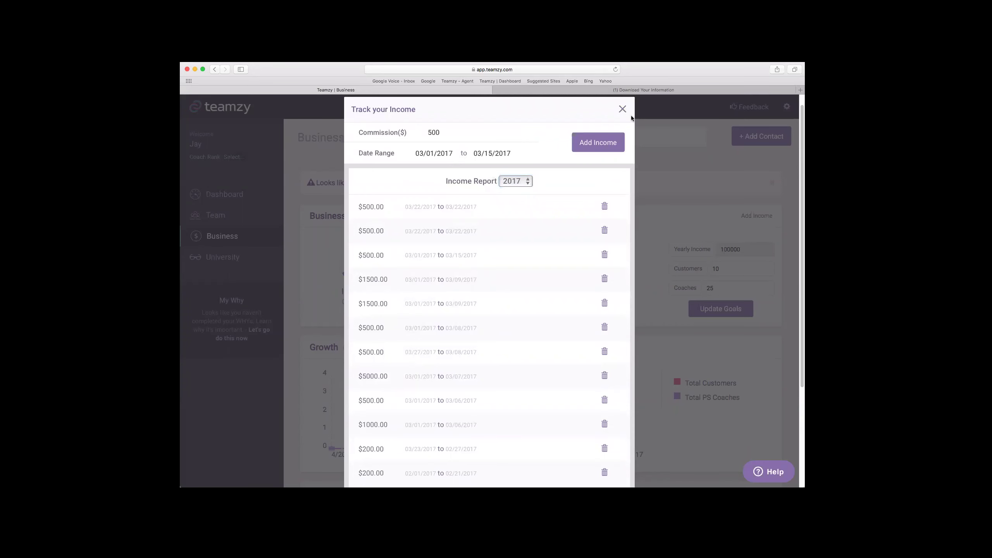
{"action": "left_click", "coordinate": [624, 110]}
- Review the growth and activities charts, ratios, connects and activity history in the Business section
{"action": "scroll", "coordinate": [664, 234], "scroll_direction": "down", "scroll_amount": 1}
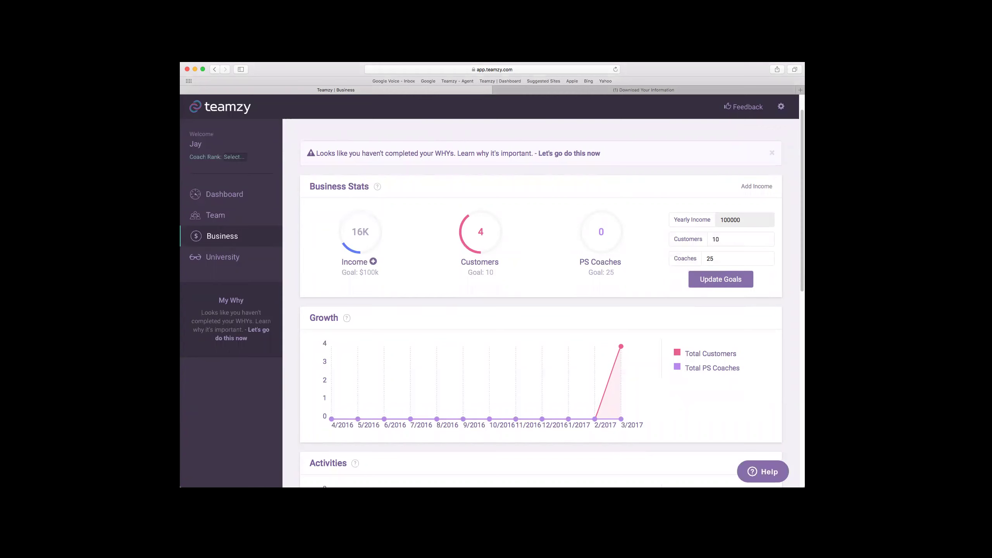
{"action": "scroll", "coordinate": [566, 266], "scroll_direction": "down", "scroll_amount": 4}
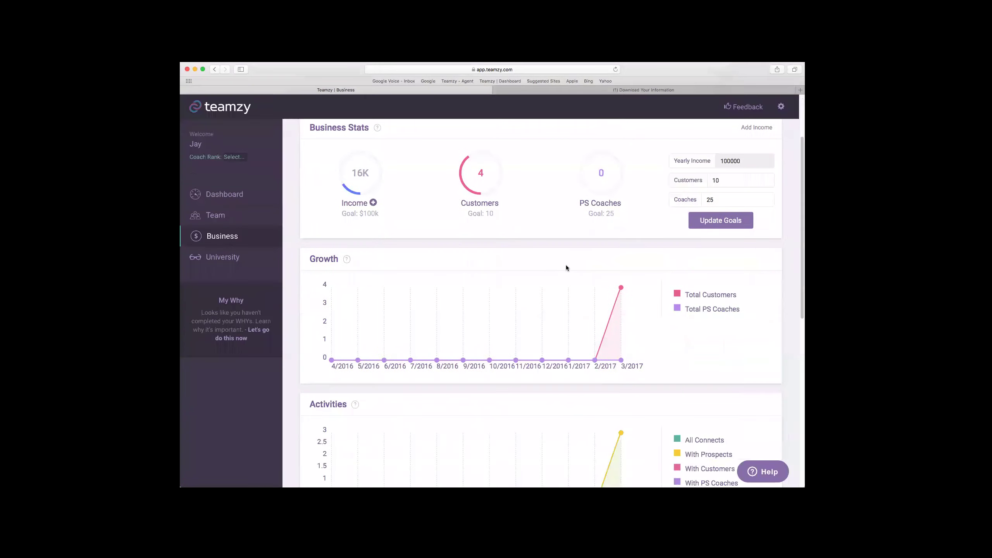
{"action": "scroll", "coordinate": [583, 303], "scroll_direction": "down", "scroll_amount": 5}
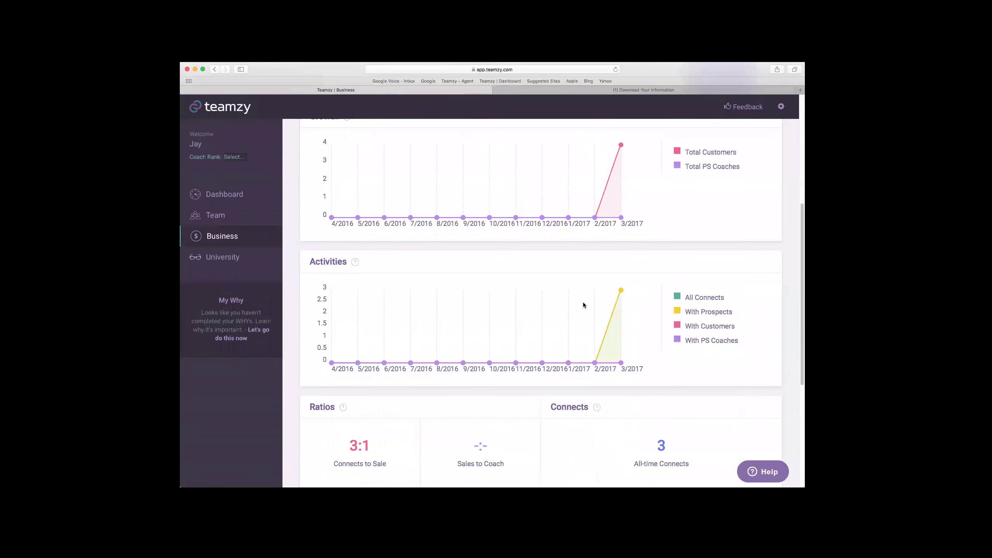
{"action": "scroll", "coordinate": [618, 329], "scroll_direction": "down", "scroll_amount": 6}
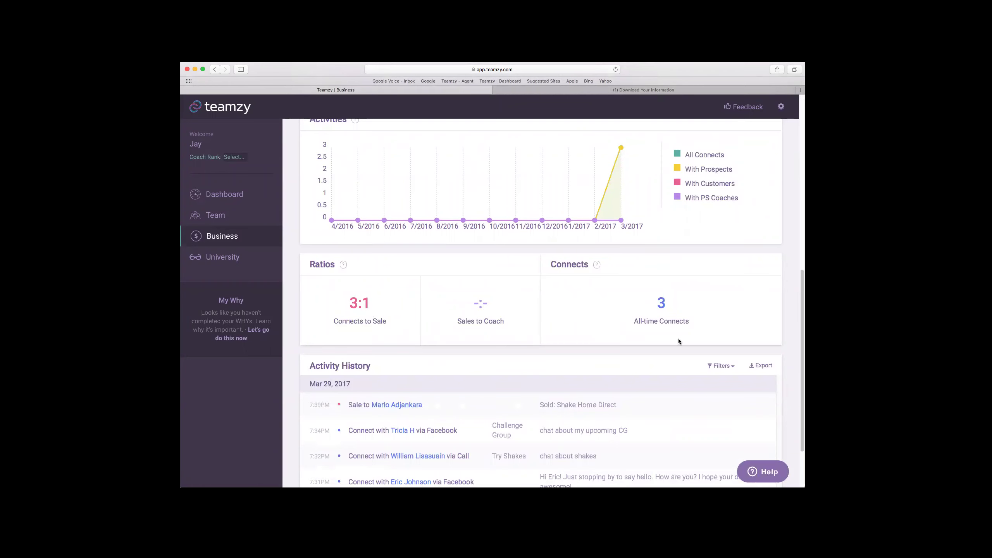
{"action": "scroll", "coordinate": [677, 332], "scroll_direction": "down", "scroll_amount": 3}
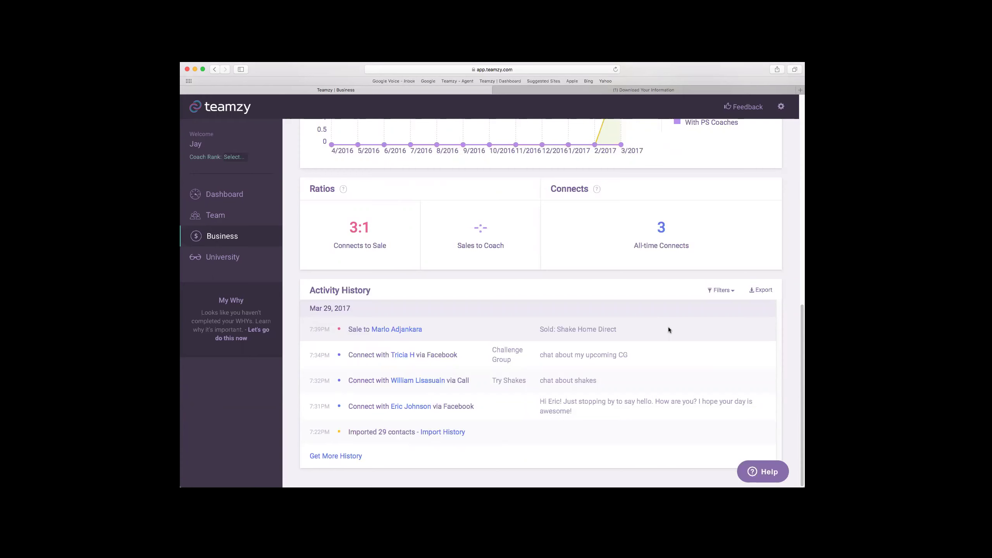
- Limit the Activity History filter to Challenge invites only and close the filter options without applying them
{"action": "left_click", "coordinate": [725, 290]}
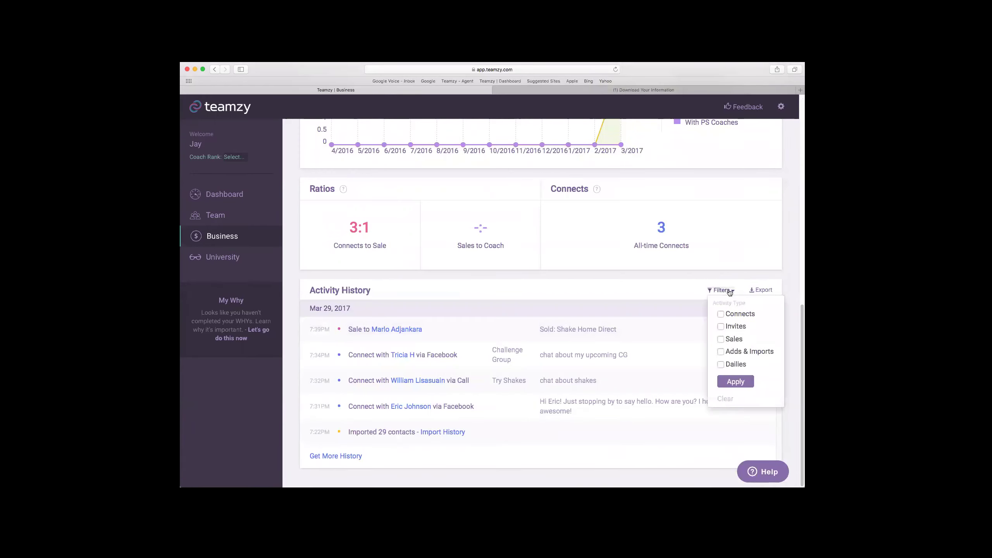
{"action": "left_click", "coordinate": [732, 331]}
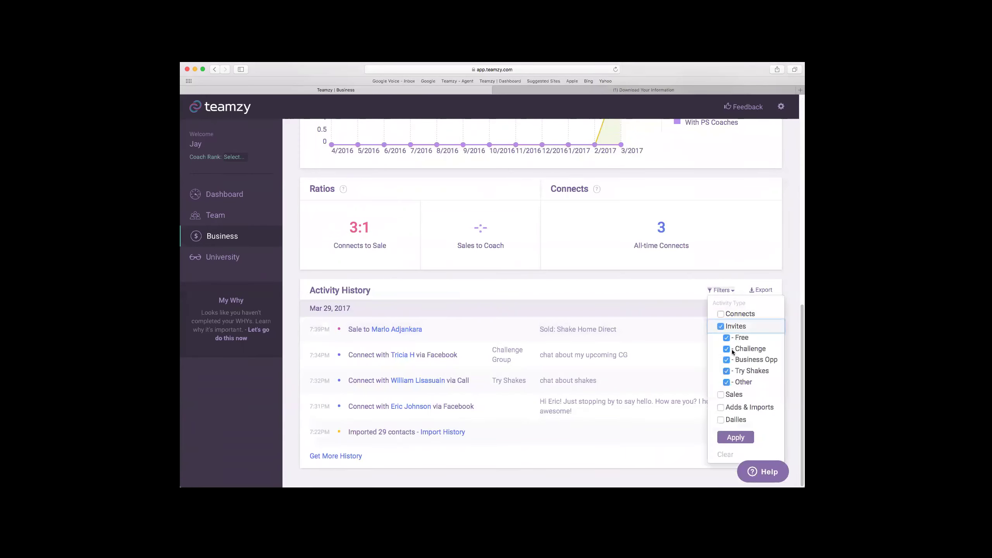
{"action": "left_click", "coordinate": [726, 338]}
{"action": "left_click", "coordinate": [727, 361]}
{"action": "left_click", "coordinate": [726, 371]}
{"action": "left_click", "coordinate": [727, 382]}
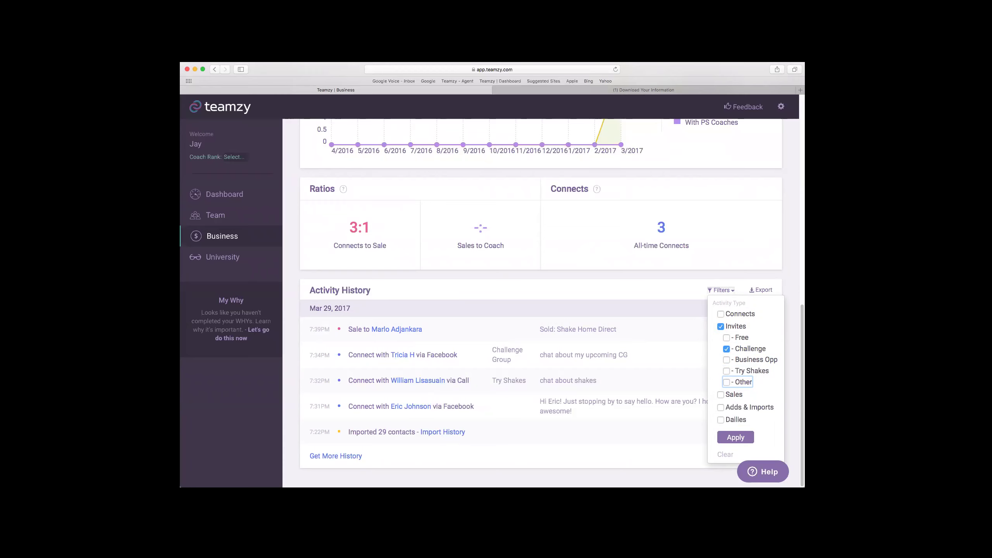
{"action": "left_click", "coordinate": [721, 290]}
- Open the University help center, view the FAQs for Team Beachbody, and return to the Teamzy dashboard
{"action": "scroll", "coordinate": [539, 301], "scroll_direction": "up", "scroll_amount": 8}
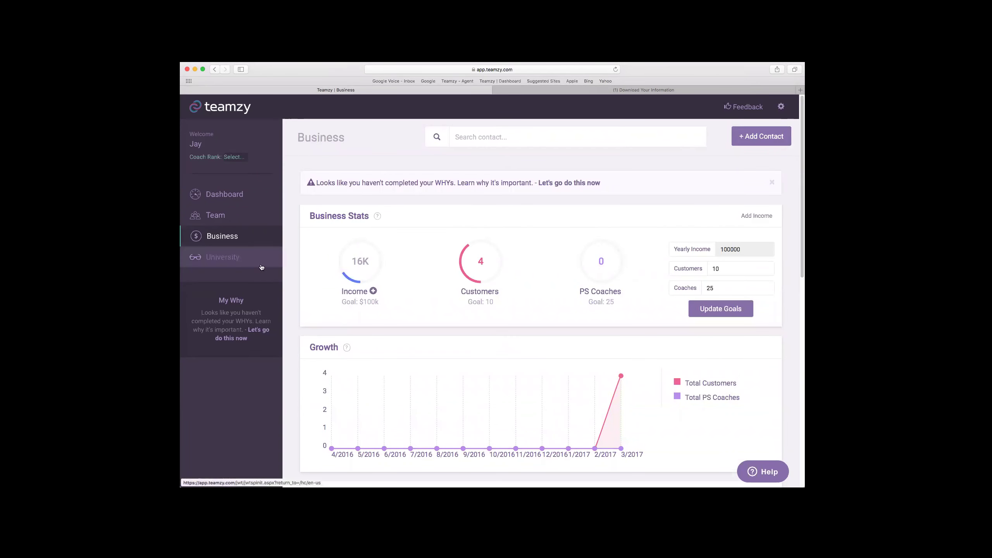
{"action": "left_click", "coordinate": [235, 261]}
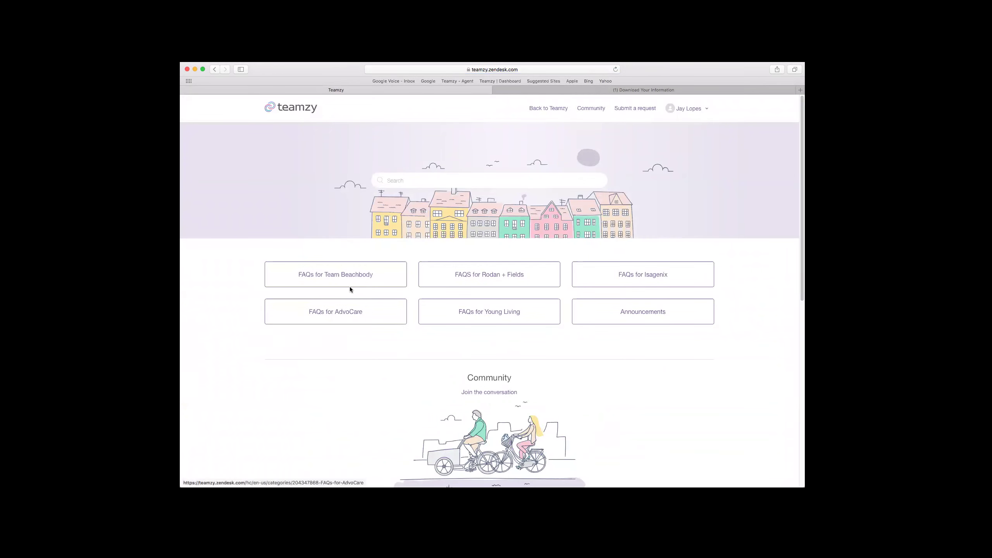
{"action": "left_click", "coordinate": [388, 281]}
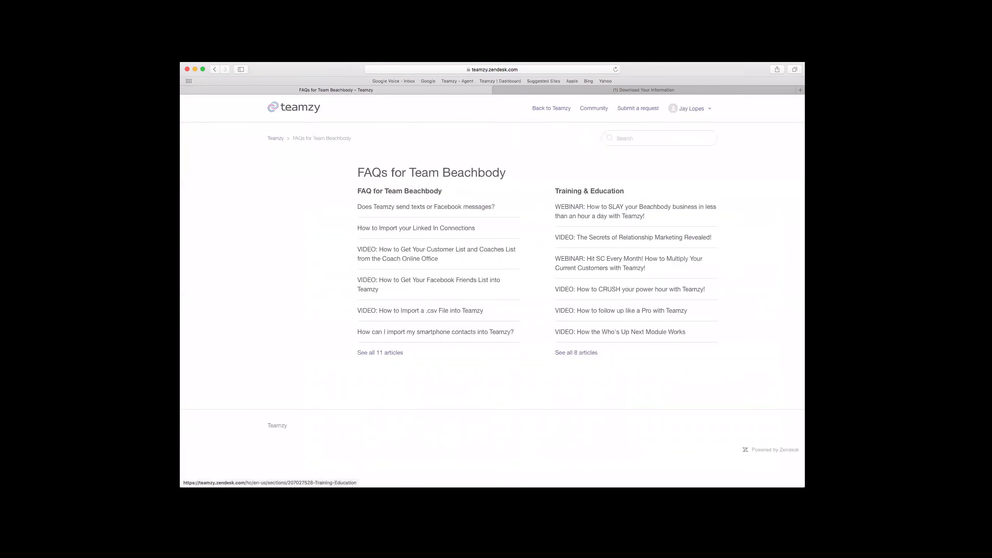
{"action": "left_click", "coordinate": [559, 111]}
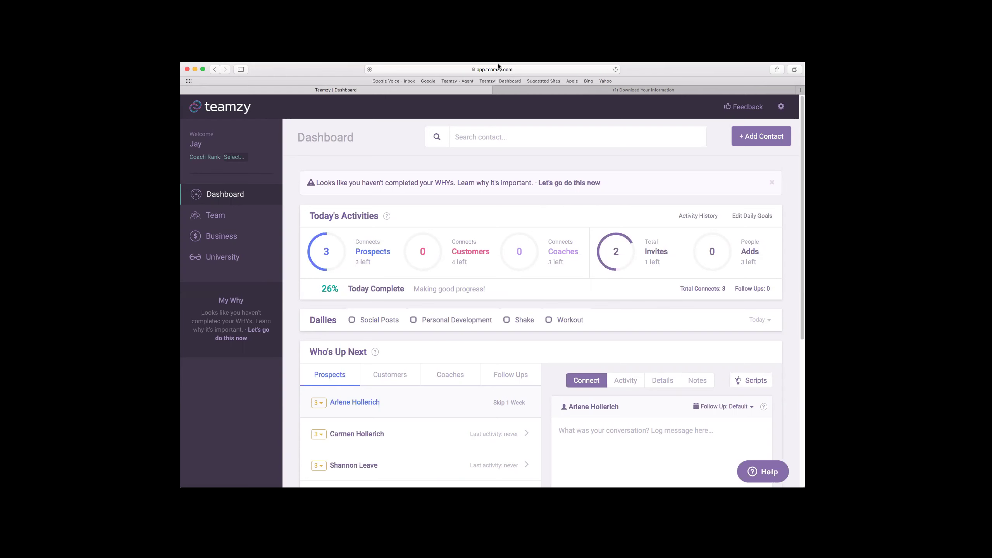
- Start an email to the first prospect in Who's Up Next using the Beachbody On Demand! script
{"action": "scroll", "coordinate": [540, 211], "scroll_direction": "down", "scroll_amount": 5}
{"action": "left_click", "coordinate": [580, 403]}
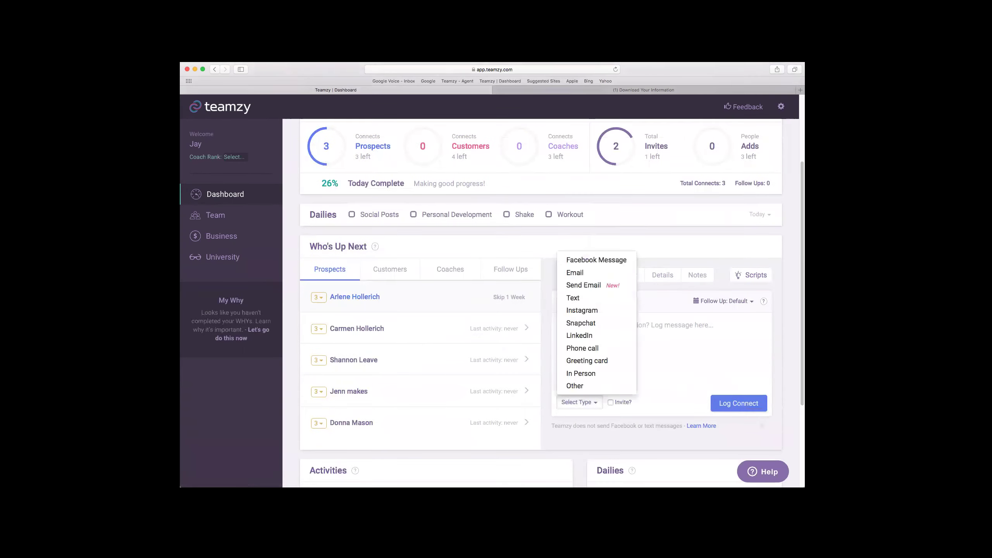
{"action": "left_click", "coordinate": [604, 285]}
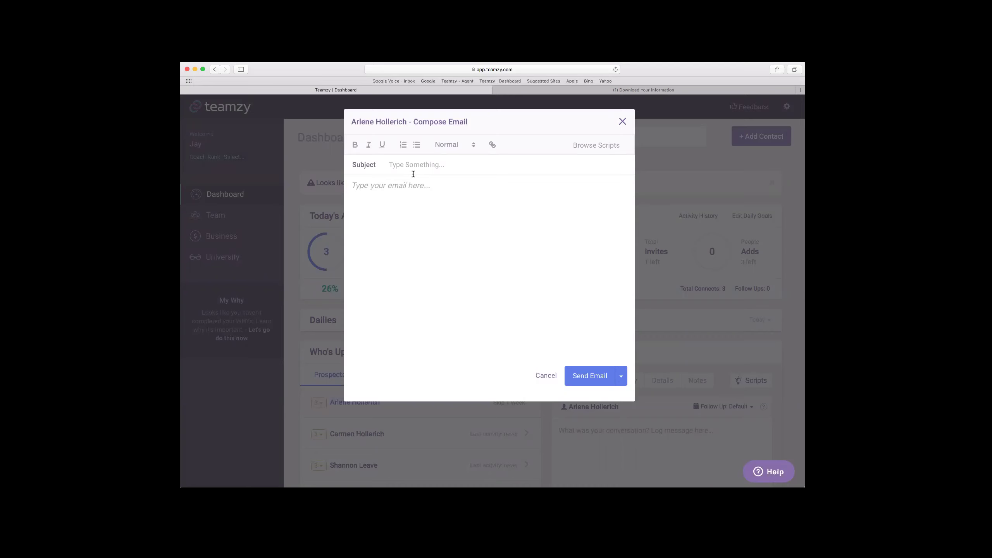
{"action": "left_click", "coordinate": [582, 145]}
{"action": "left_click", "coordinate": [531, 226]}
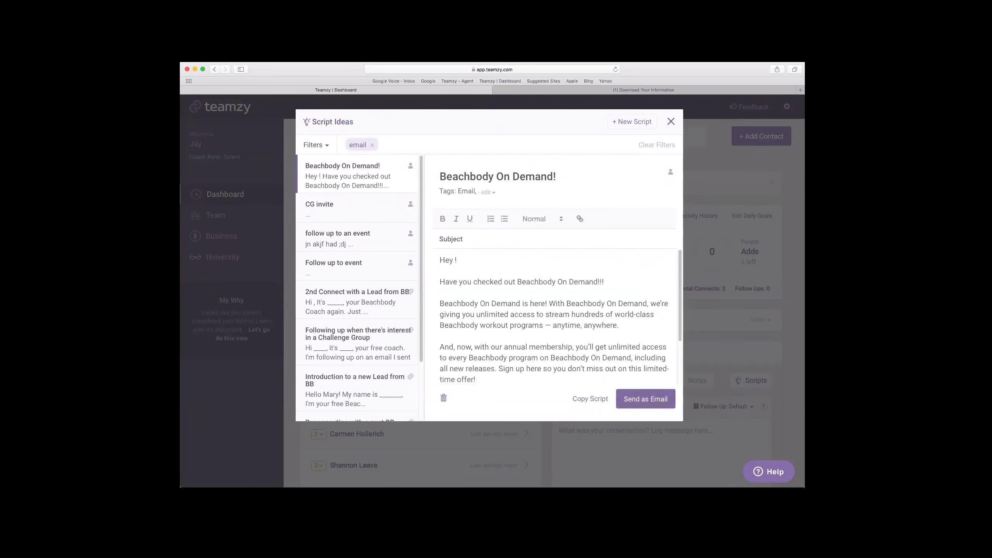
{"action": "left_click", "coordinate": [645, 399]}
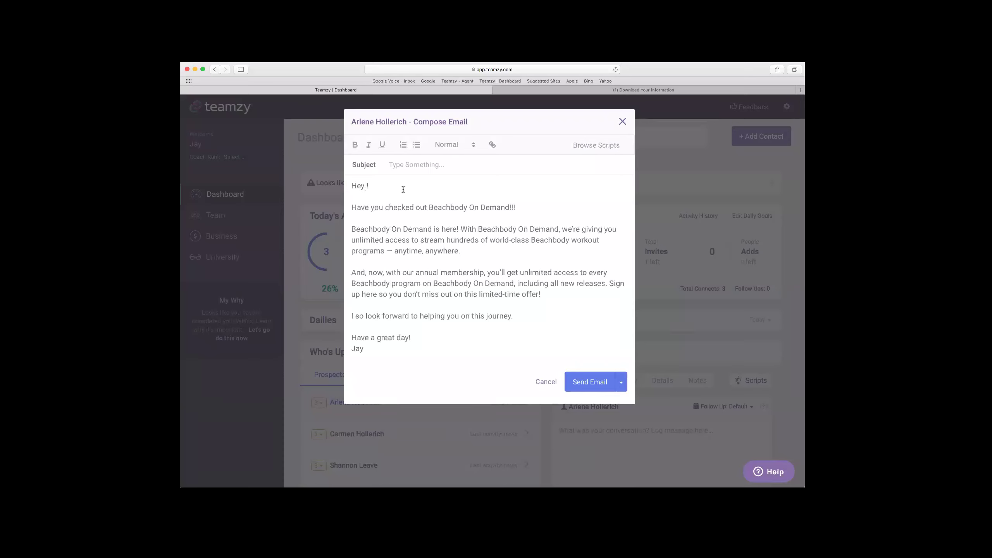
- Add the contact's first name to the email greeting and discard the draft
{"action": "type", "text": "Arlene"}
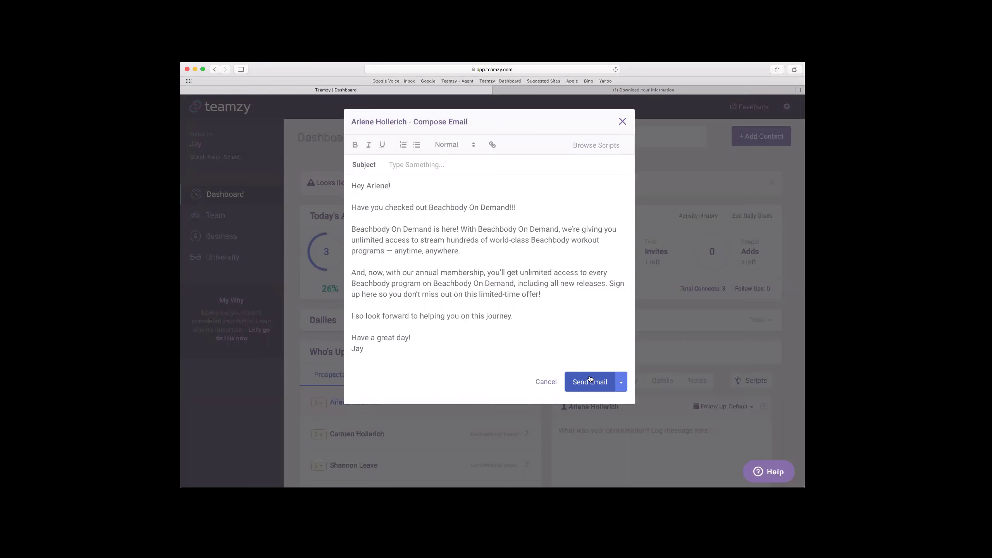
{"action": "left_click", "coordinate": [623, 122]}
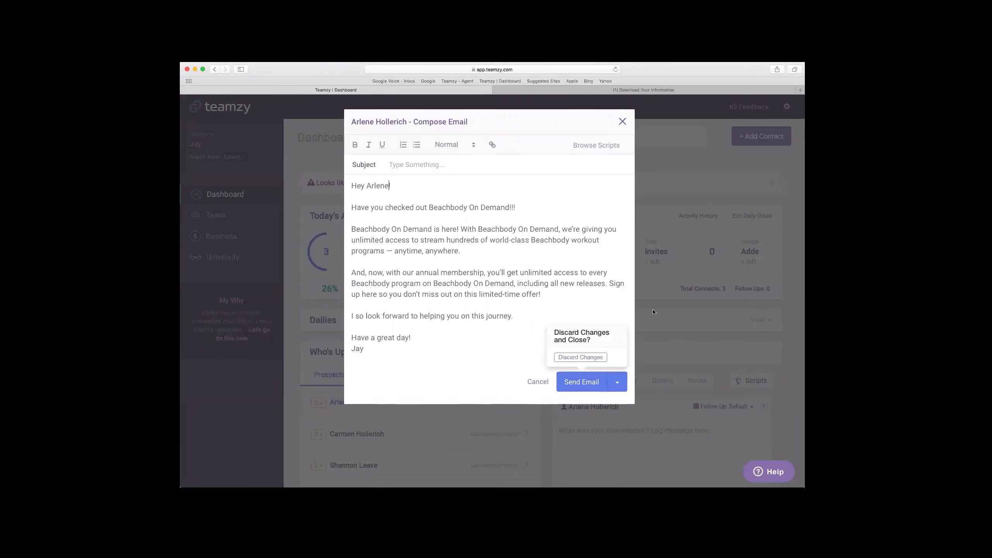
{"action": "left_click", "coordinate": [605, 361]}
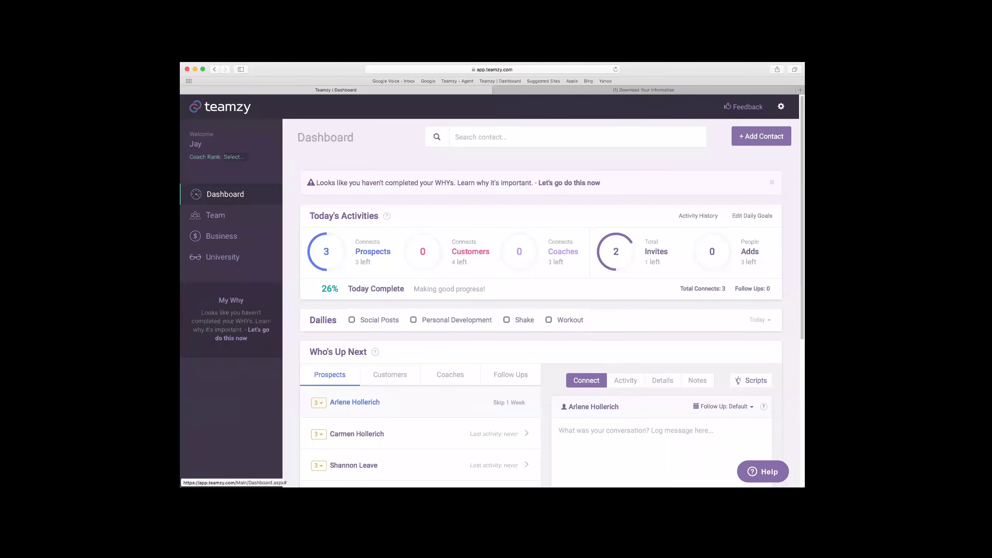
- Open the Integrations section of the account preferences
{"action": "left_click", "coordinate": [781, 106]}
{"action": "left_click", "coordinate": [776, 141]}
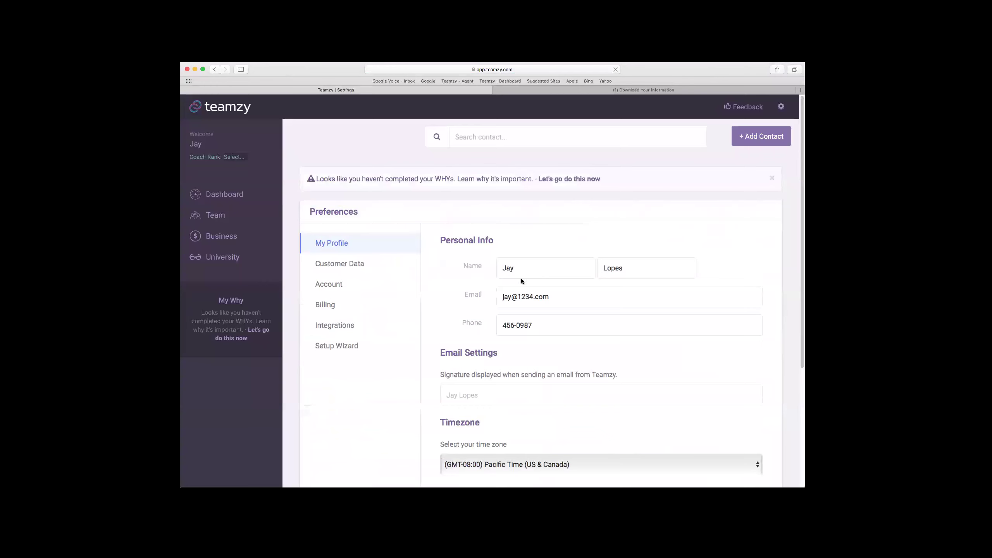
{"action": "left_click", "coordinate": [328, 329]}
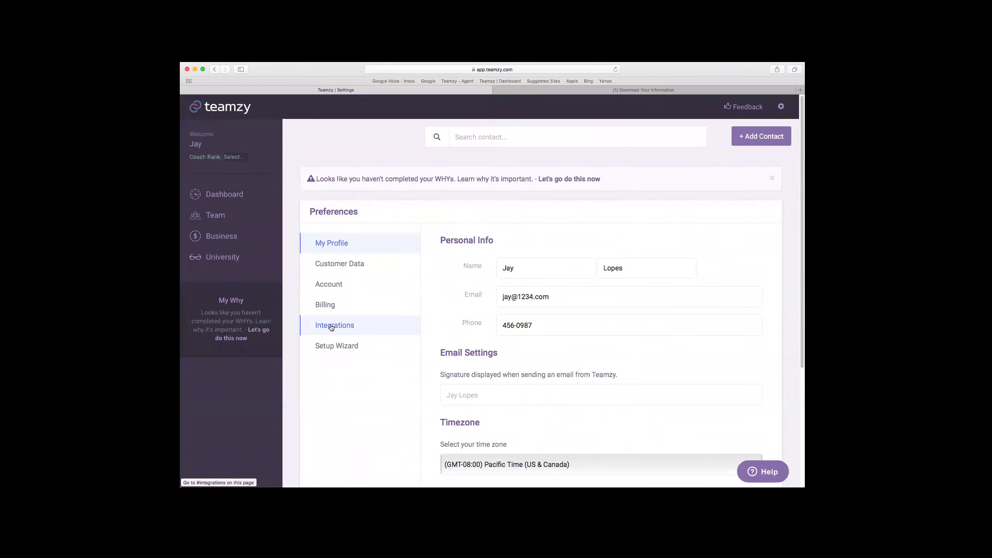